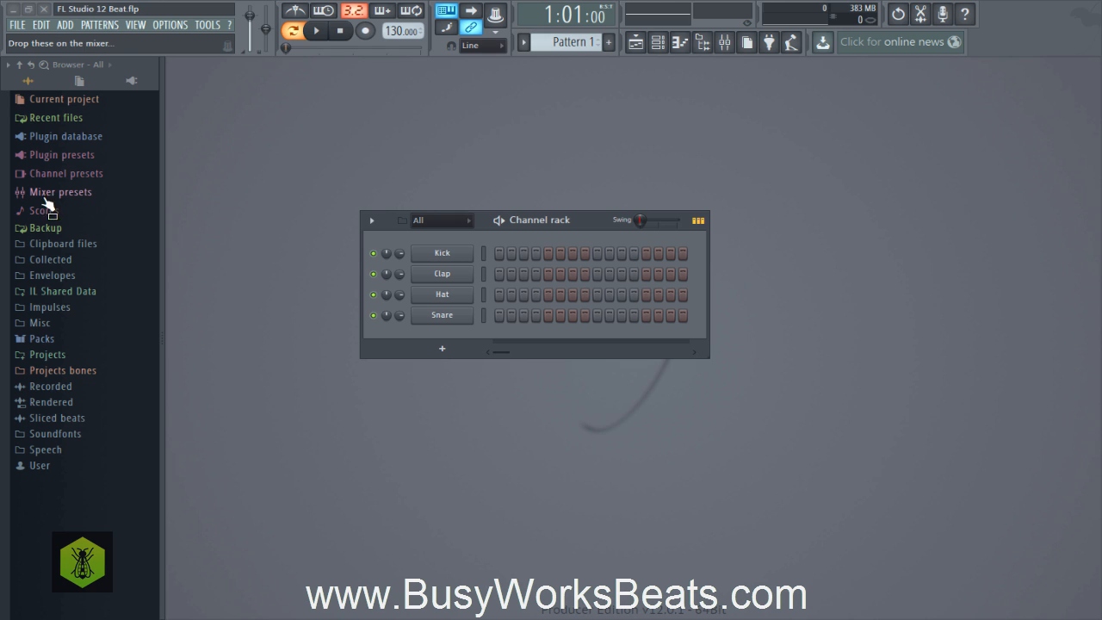
Add the folder E:\Products\808 Science Drums as a browser extra search folder in the file settings.
left_click(170, 24)
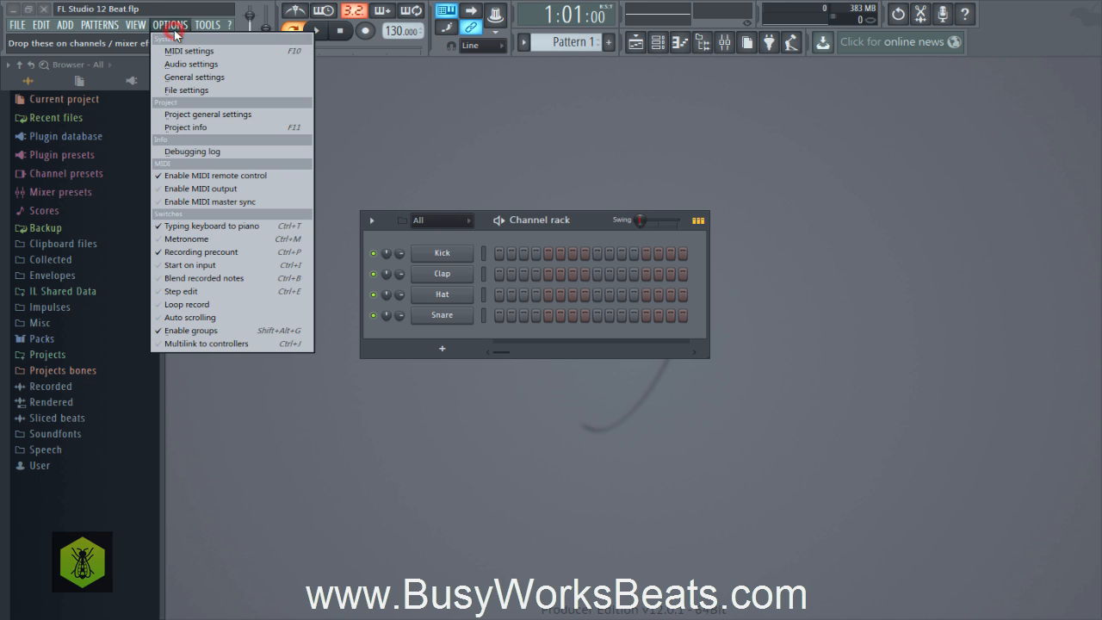
left_click(179, 90)
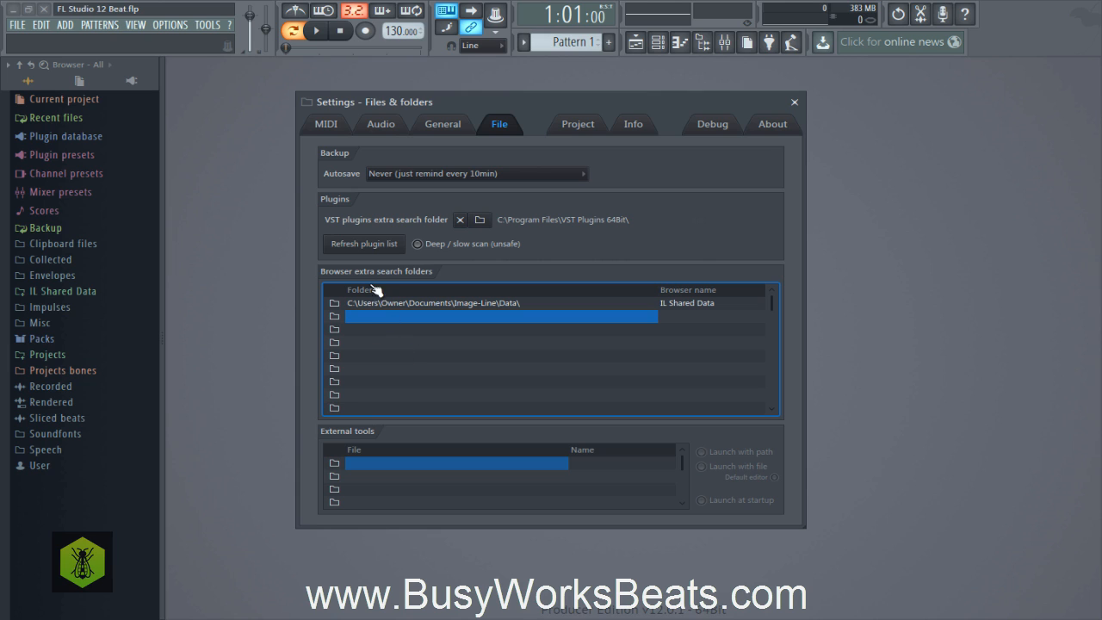
left_click(335, 317)
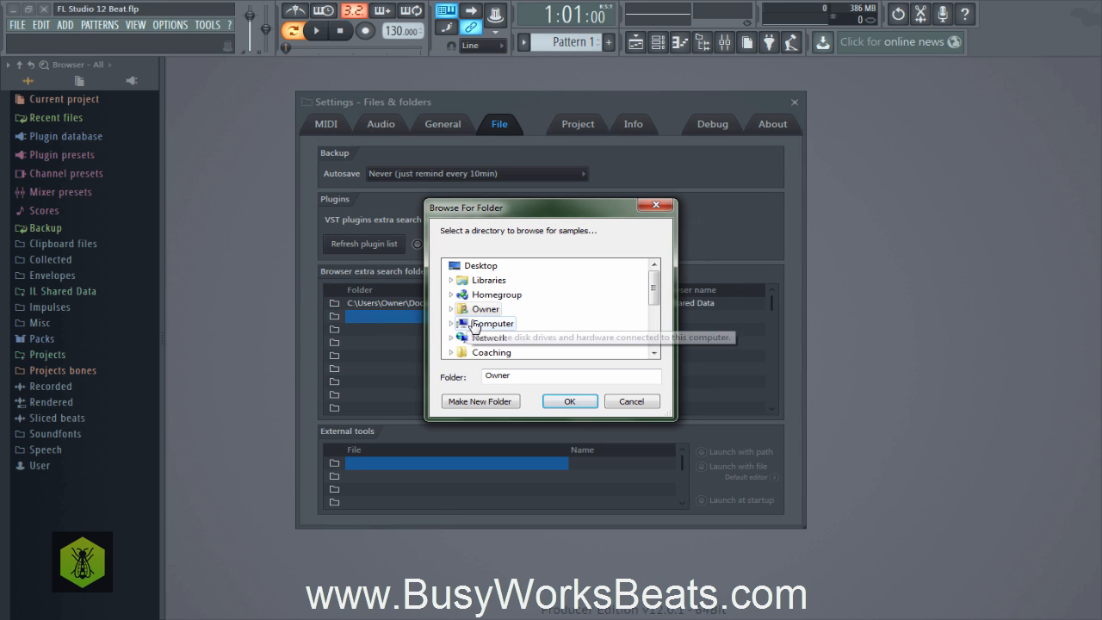
left_click(450, 325)
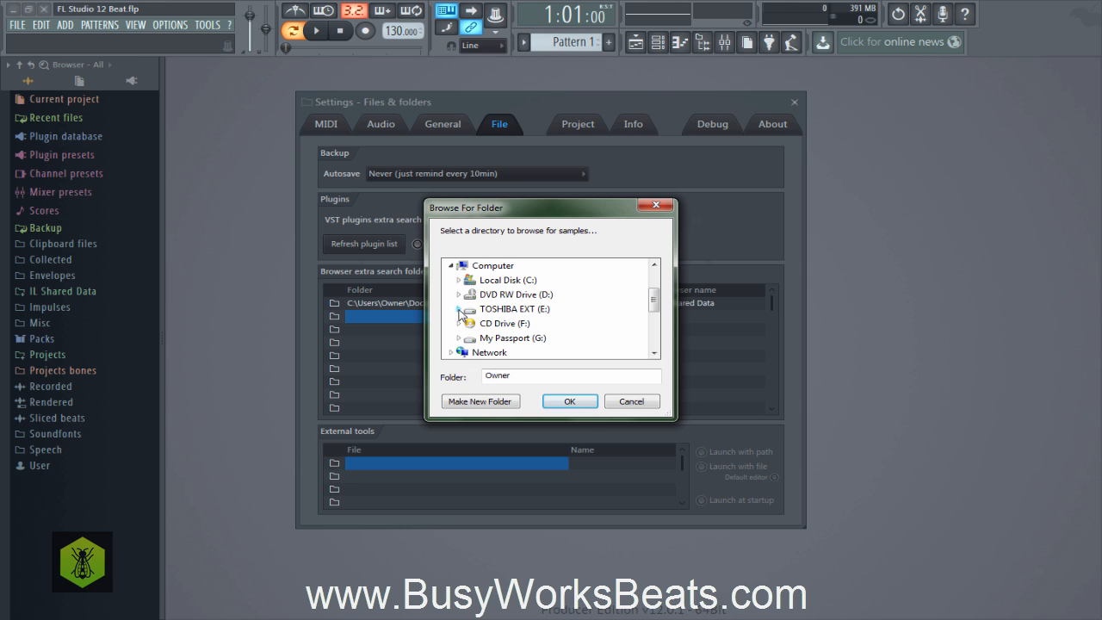
left_click(458, 311)
scroll(459, 315, "down", 3)
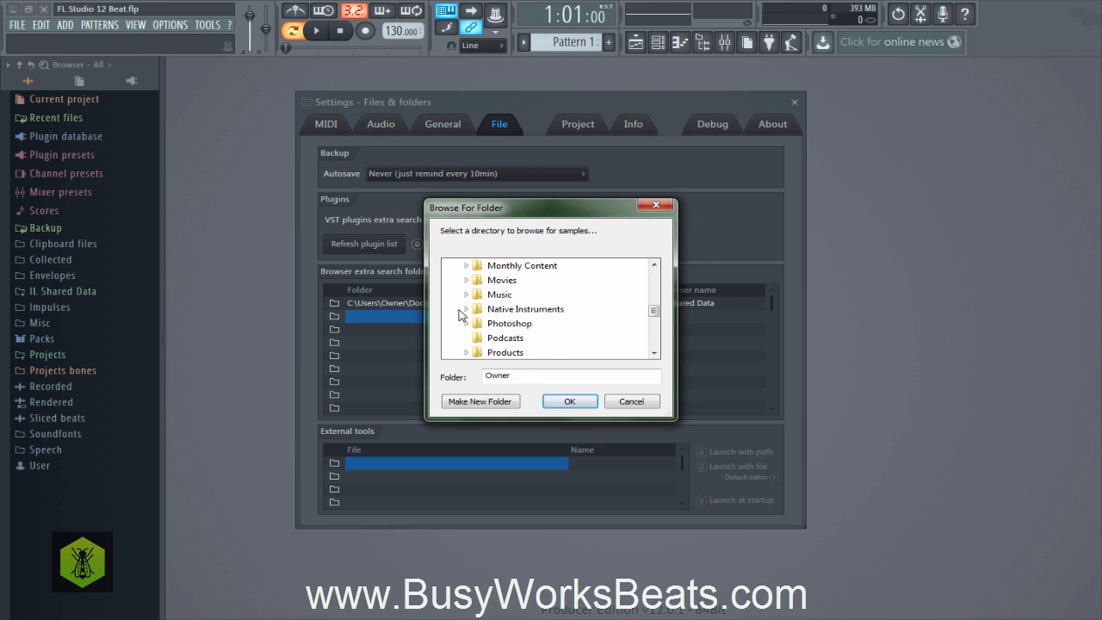
left_click(466, 352)
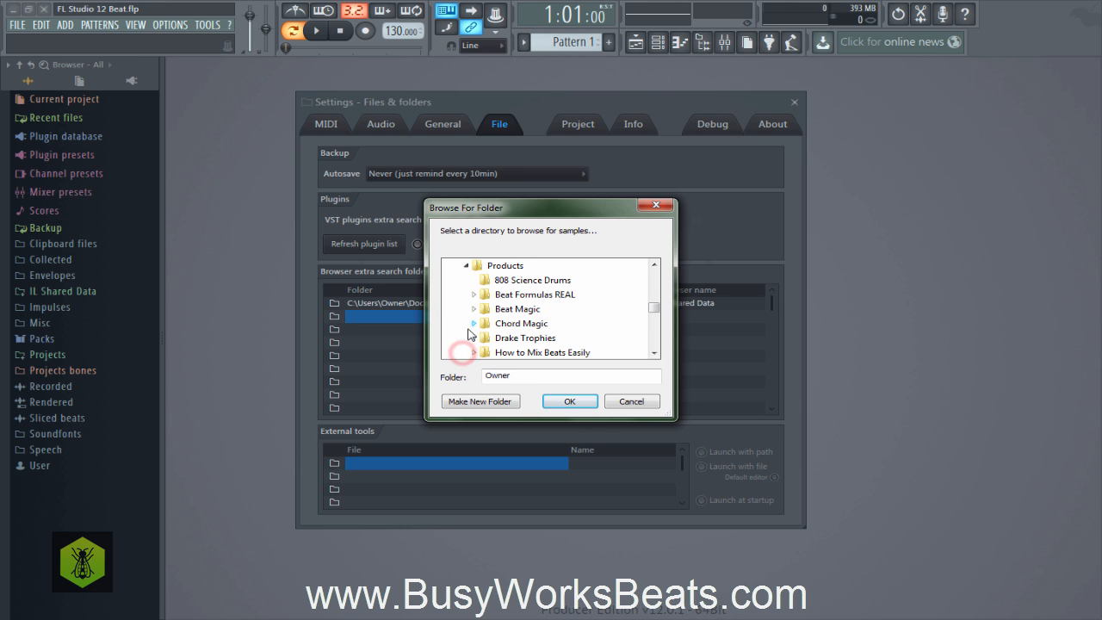
left_click(532, 279)
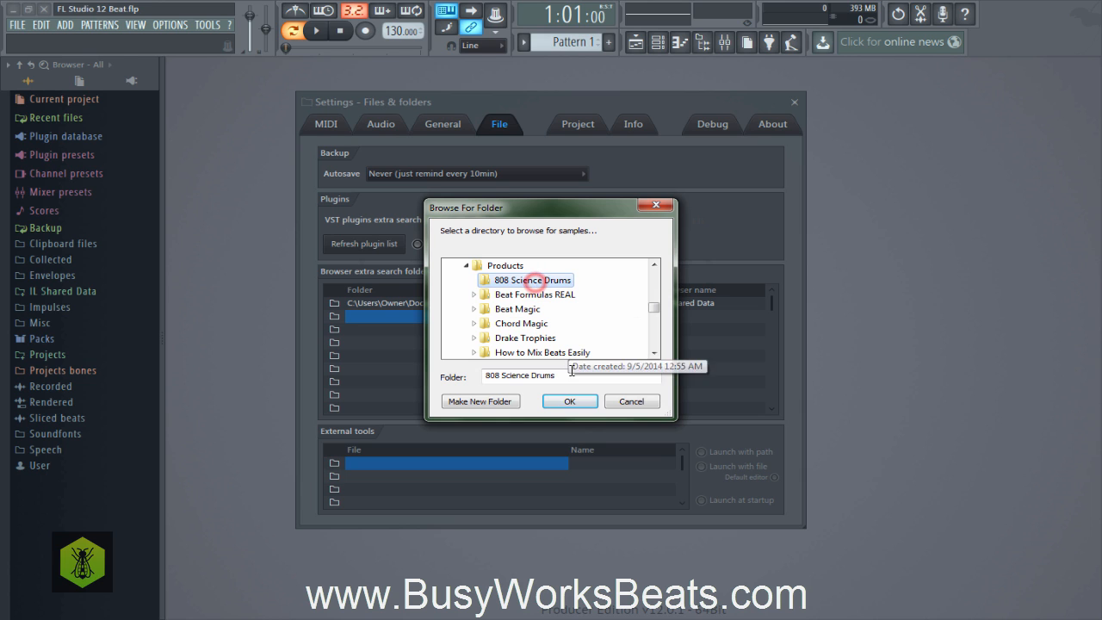
left_click(566, 401)
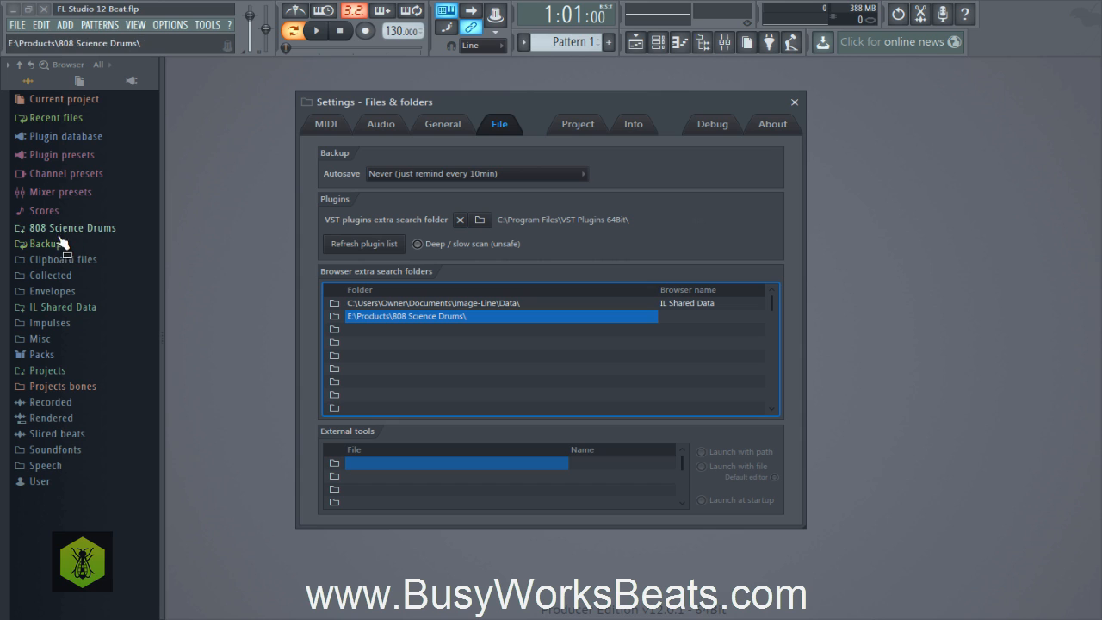
Add E:\Products\X Drums as another browser extra search folder and close the settings.
left_click(343, 332)
left_click(452, 323)
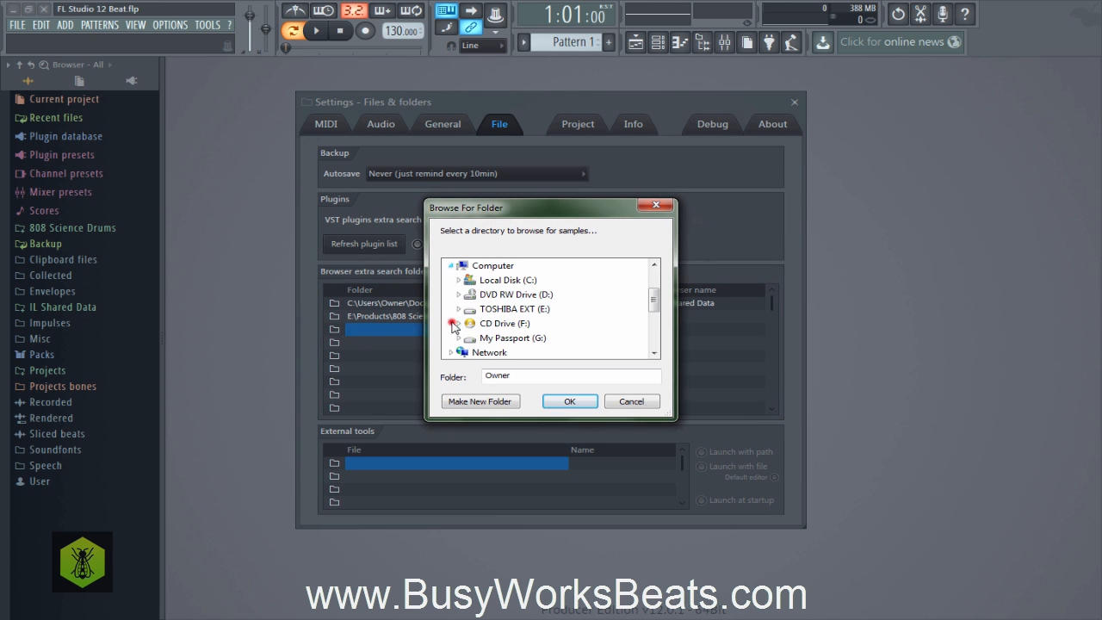
left_click(457, 308)
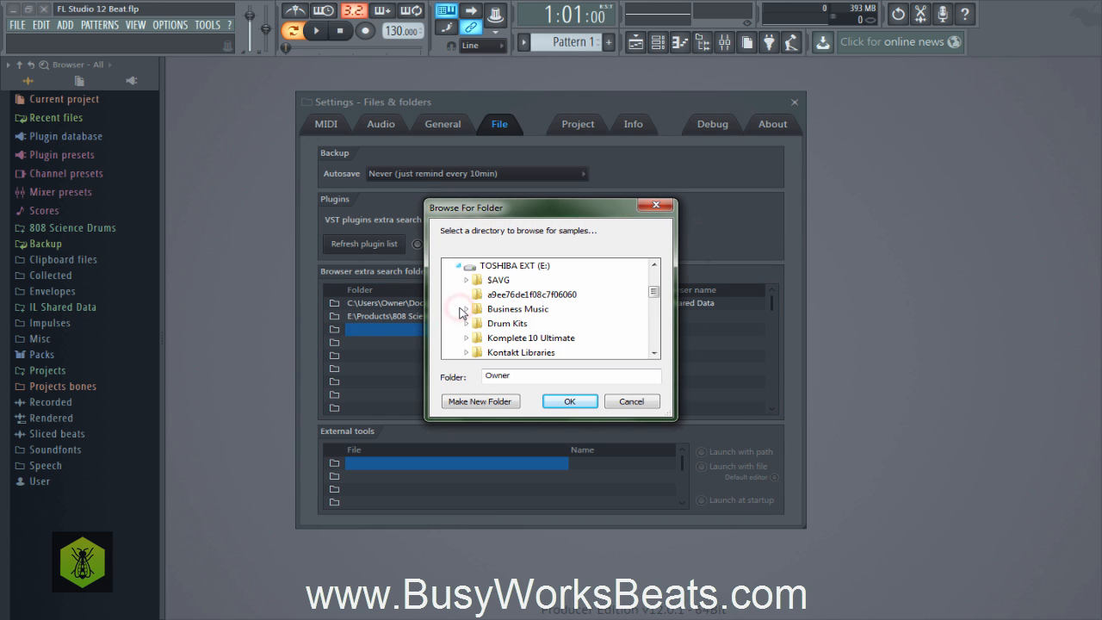
scroll(463, 323, "down", 3)
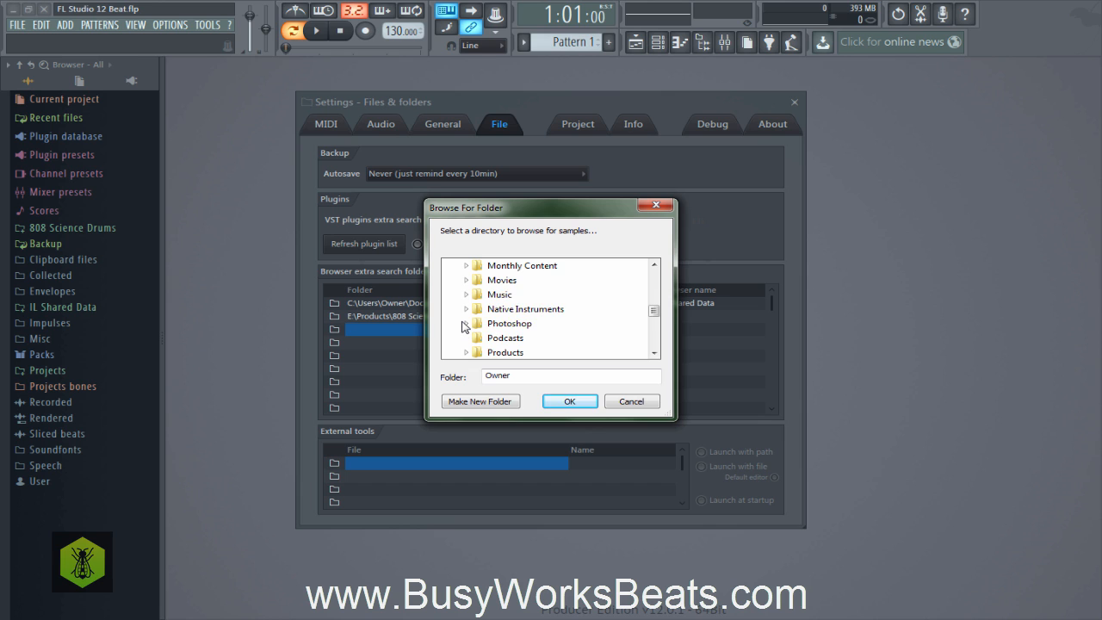
scroll(463, 323, "down", 1)
left_click(465, 309)
scroll(467, 316, "down", 2)
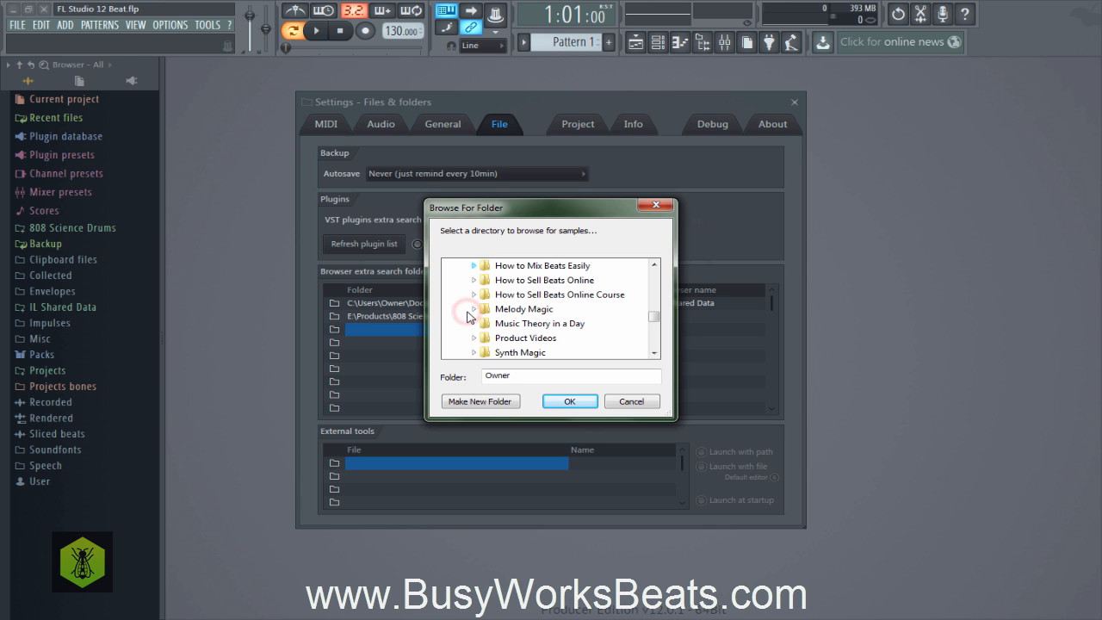
scroll(467, 317, "down", 3)
left_click(510, 308)
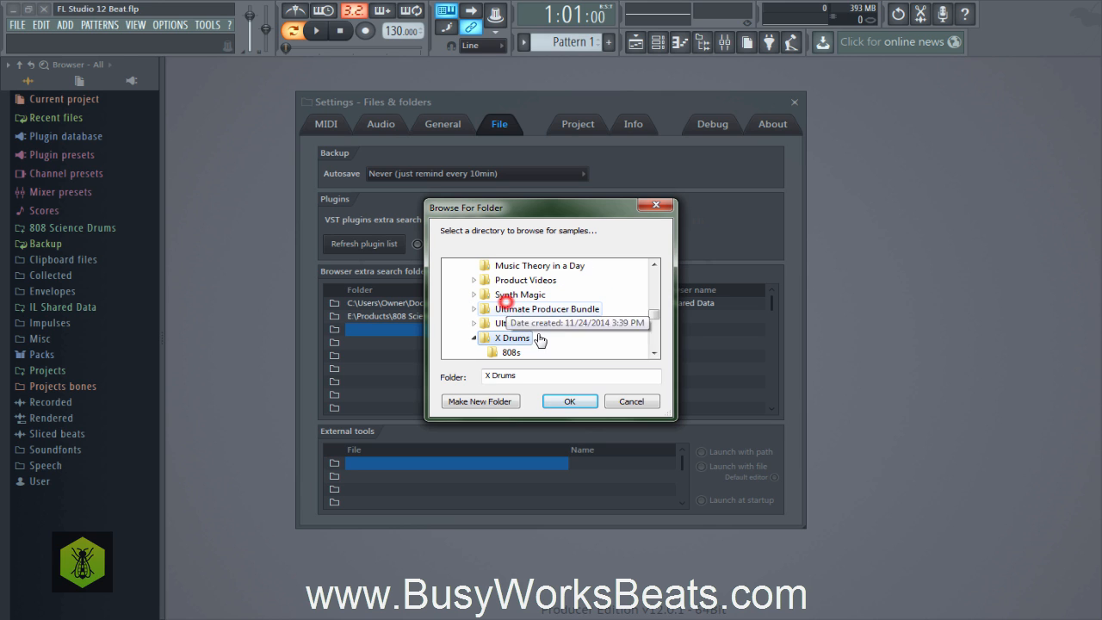
left_click(572, 401)
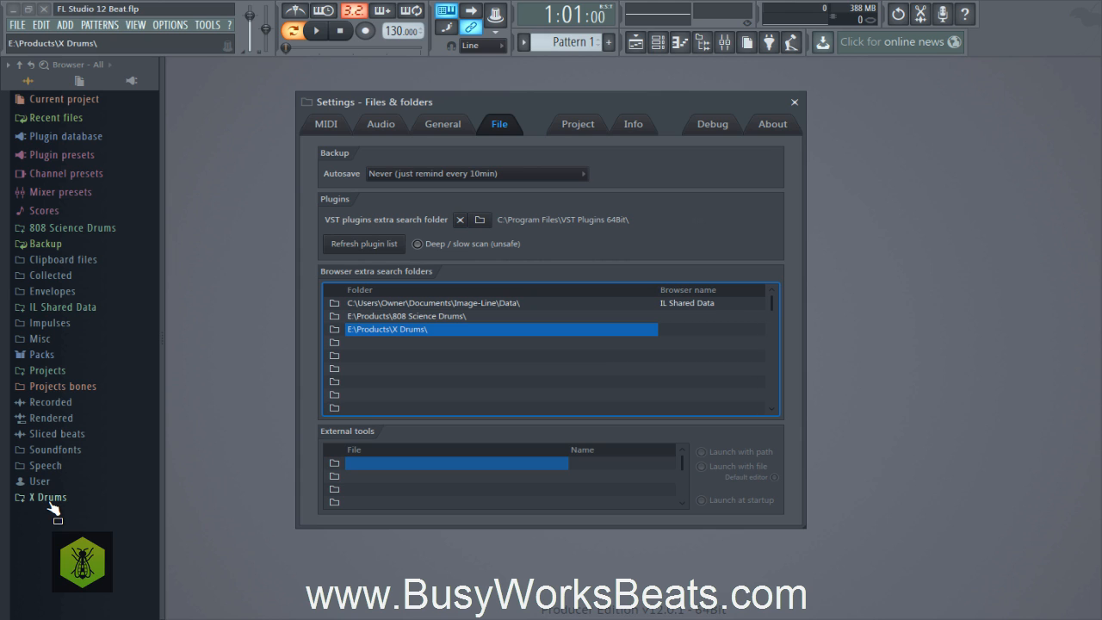
left_click(796, 103)
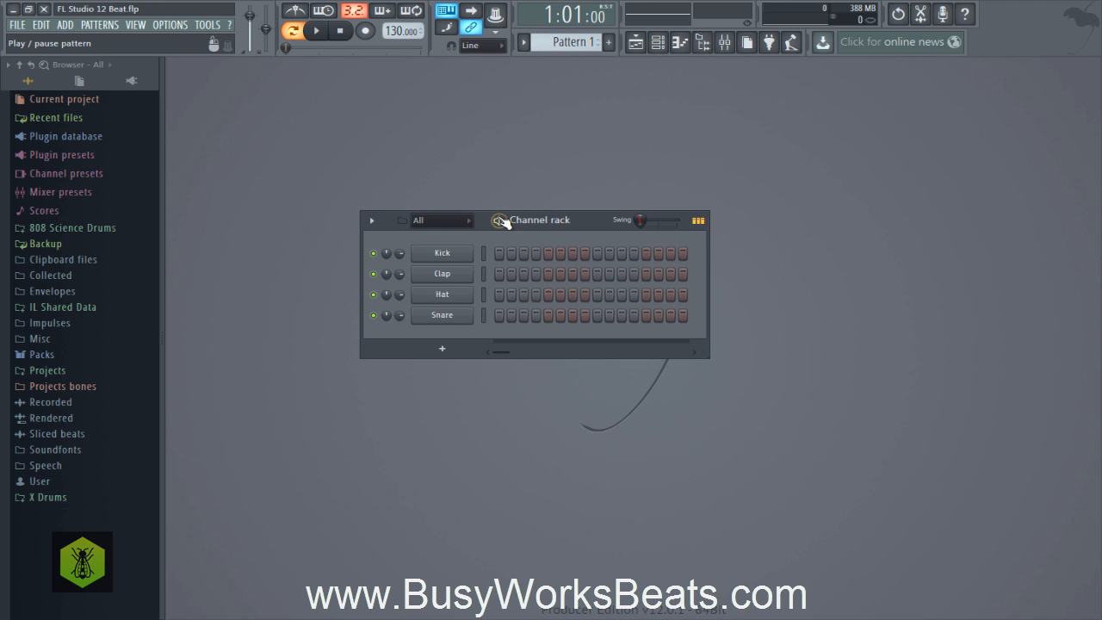
Expand the X Drums folder in the browser and open its Kicks subfolder.
left_click(55, 499)
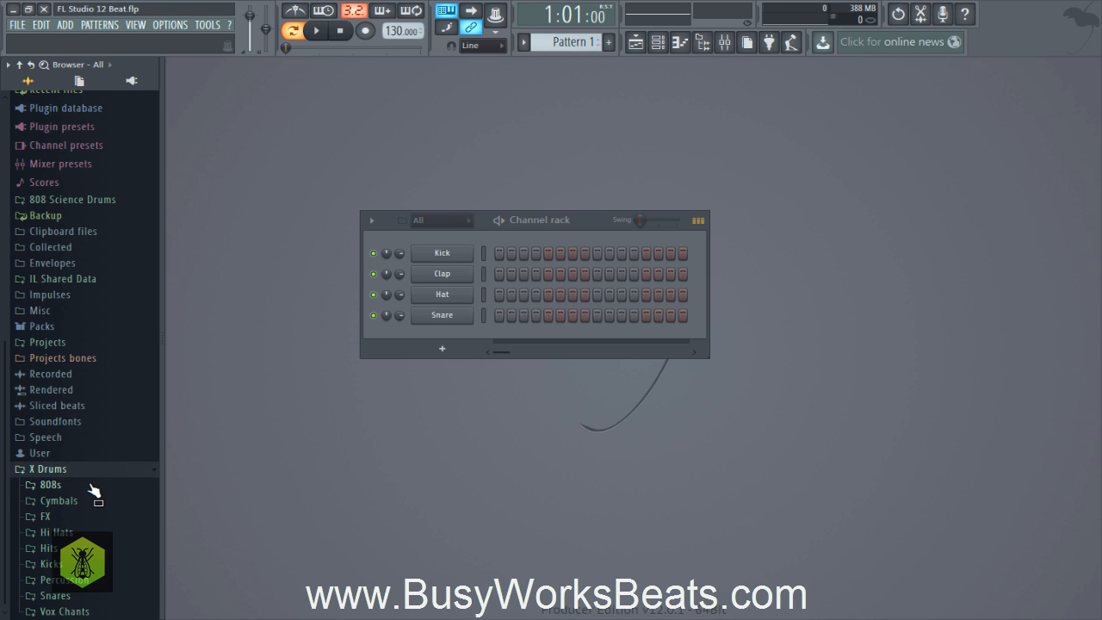
scroll(94, 497, "down", 1)
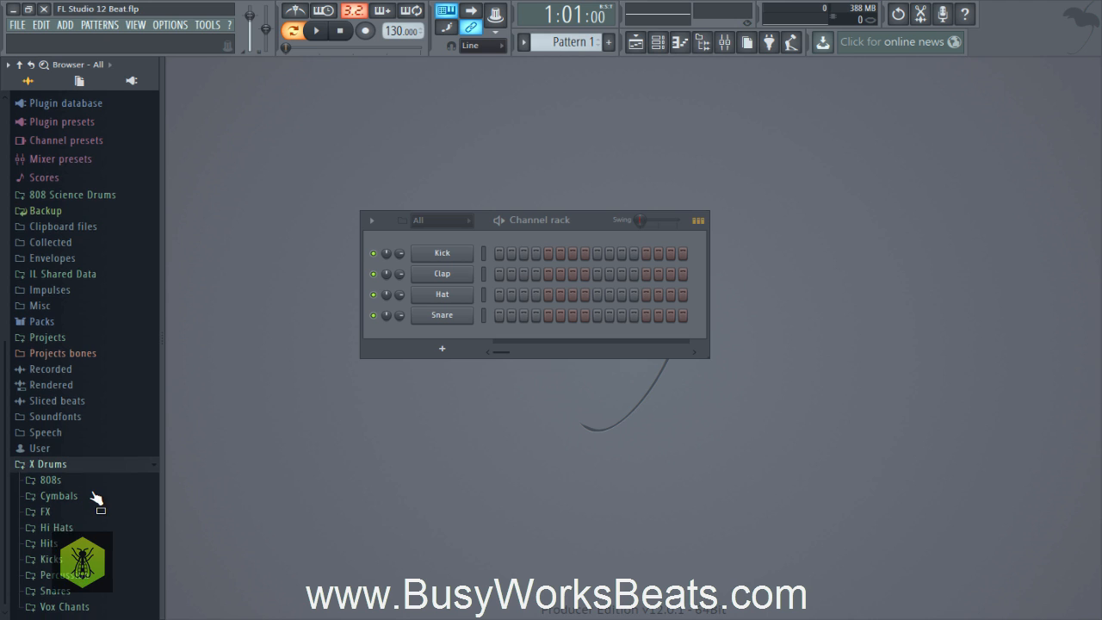
scroll(94, 483, "up", 2)
scroll(90, 487, "down", 2)
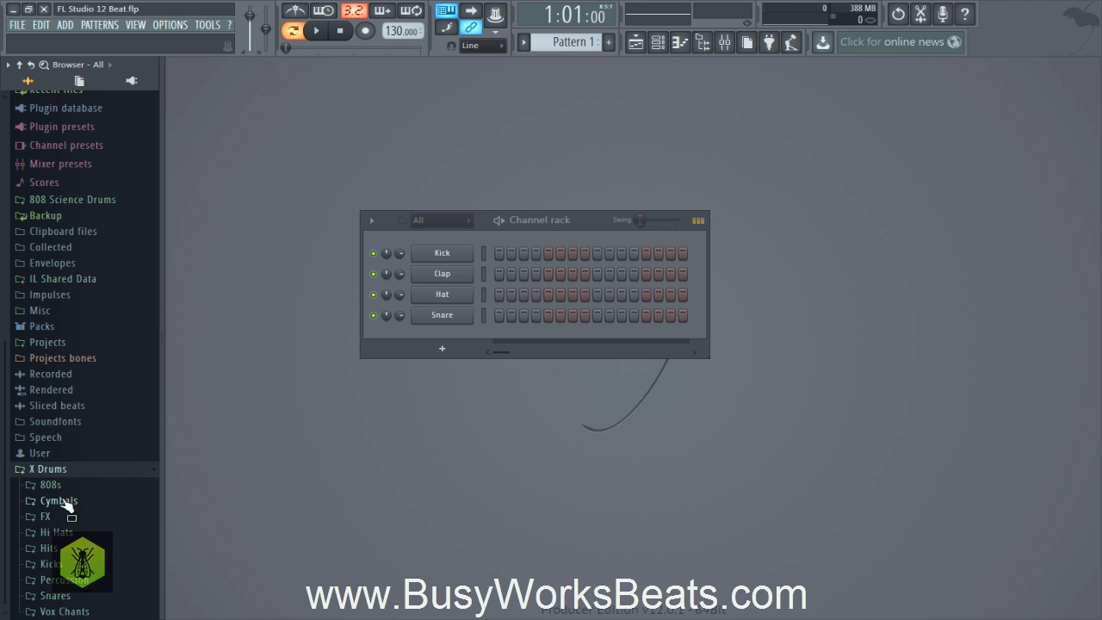
left_click(52, 564)
scroll(81, 511, "down", 8)
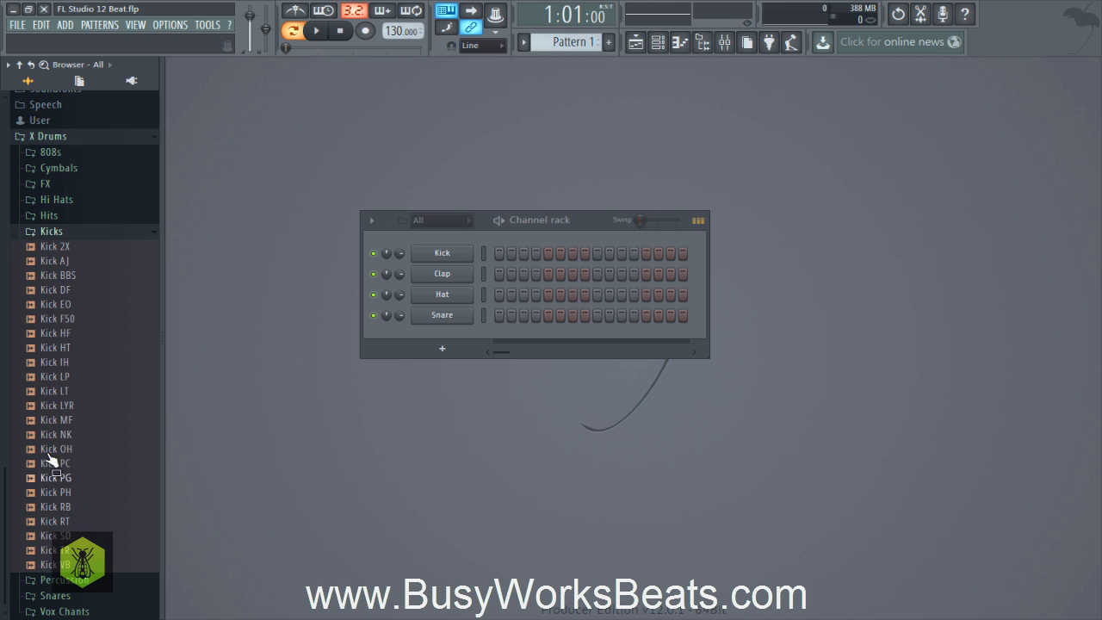
Audition the kick samples Kick 2X, AJ, BBS, DF, EO and F50 in the Kicks folder.
left_click(75, 248)
left_click(76, 260)
left_click(78, 273)
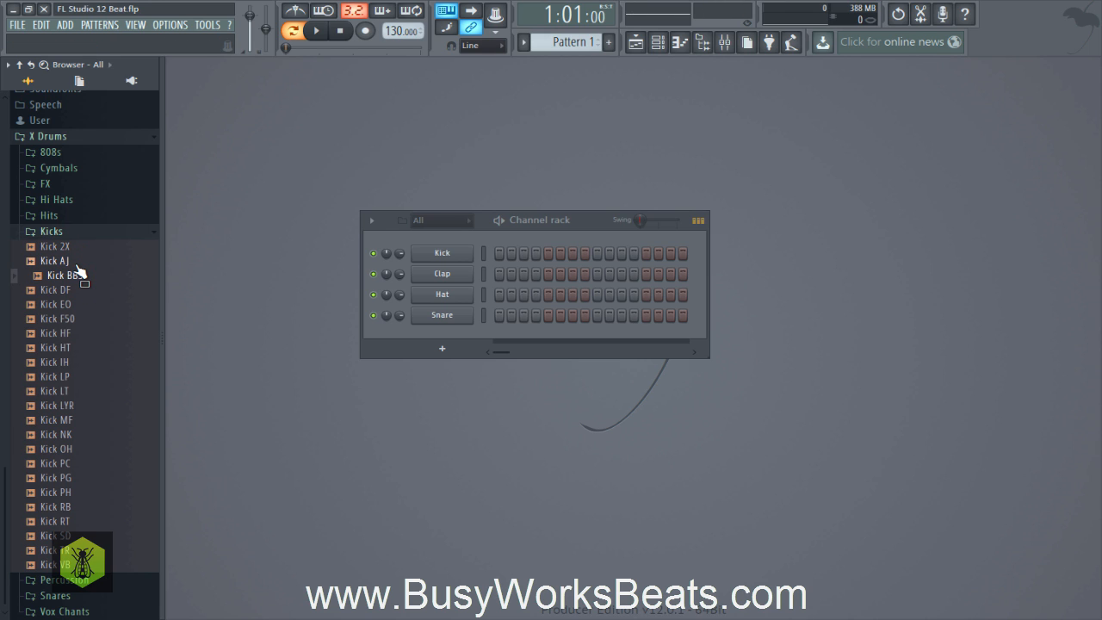
left_click_drag(77, 271, 69, 265)
left_click(70, 290)
left_click(75, 304)
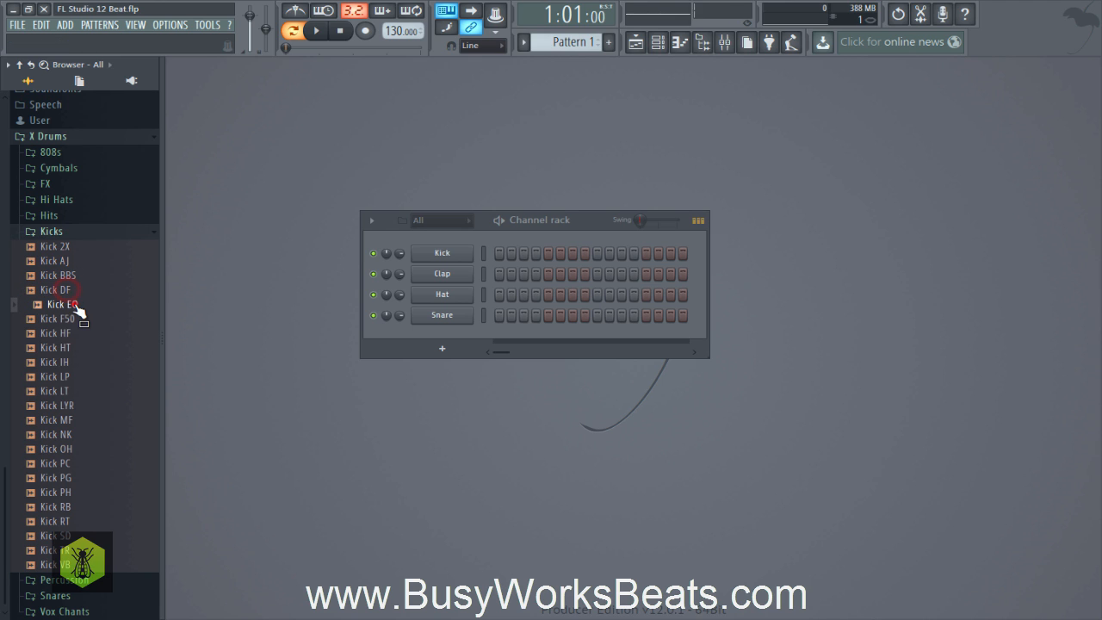
left_click(74, 317)
left_click(74, 305)
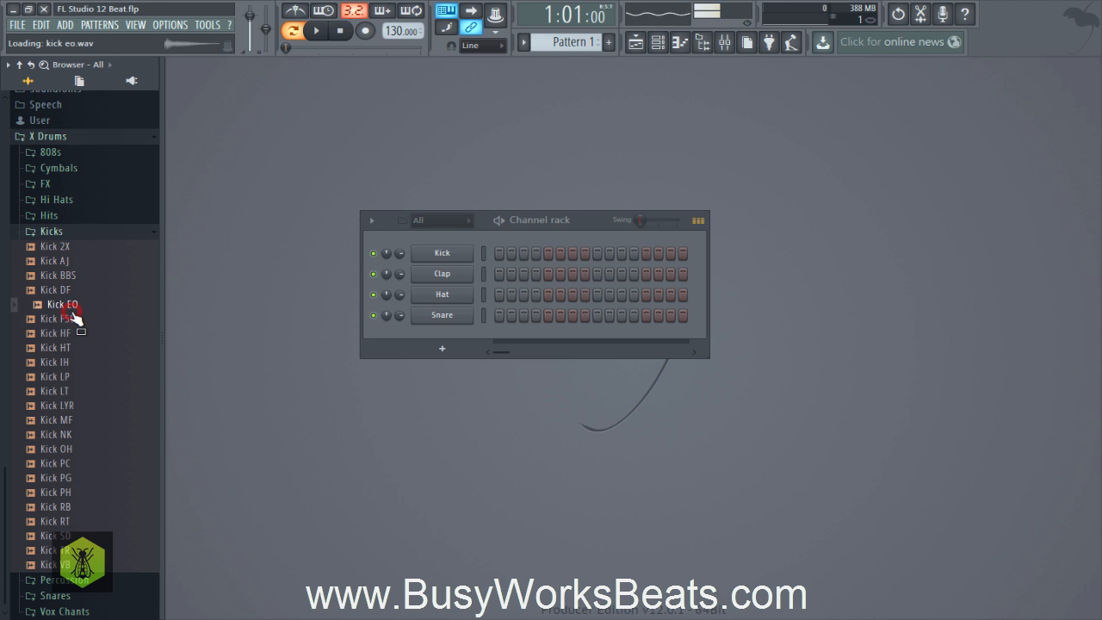
left_click_drag(72, 313, 71, 306)
left_click_drag(73, 312, 440, 277)
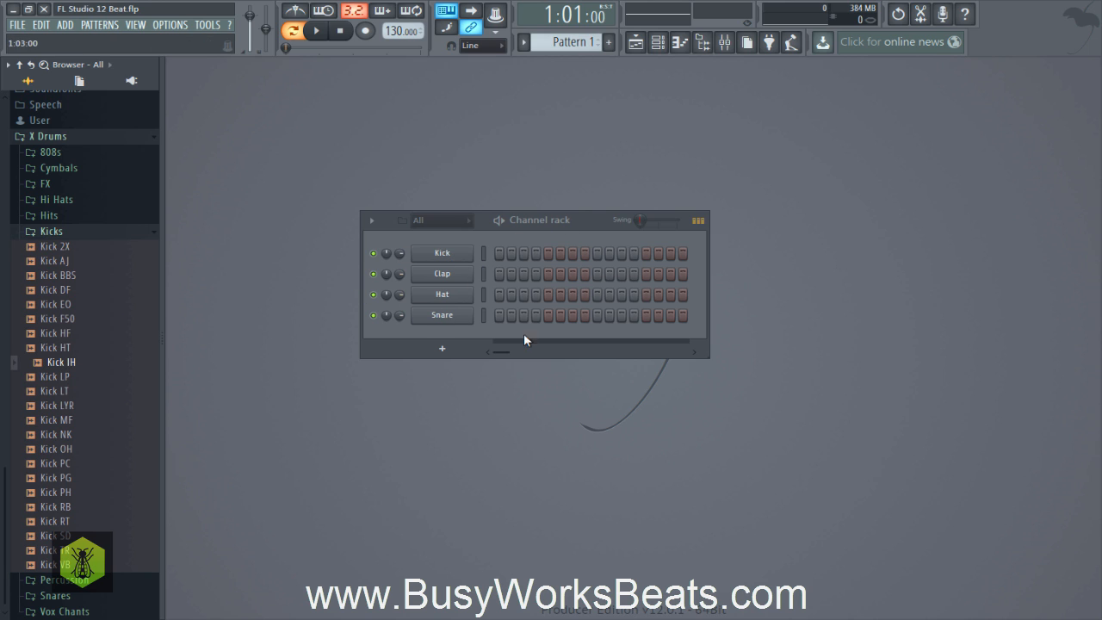
Delete the default Kick, Clap, Hat and Snare channels from the channel rack.
right_click(436, 260)
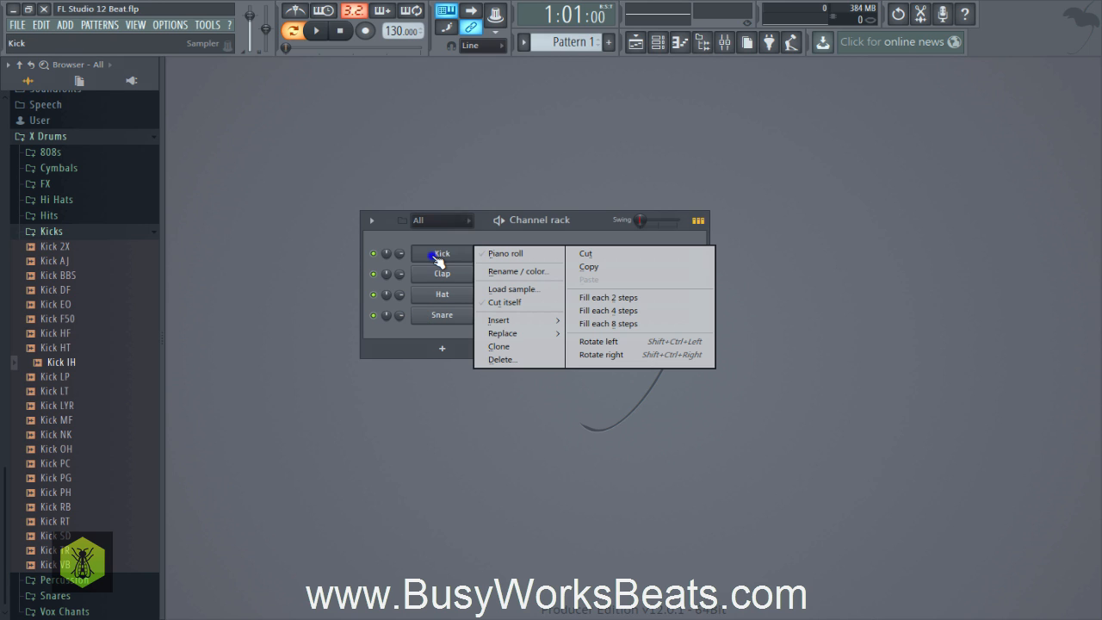
key("Delete")
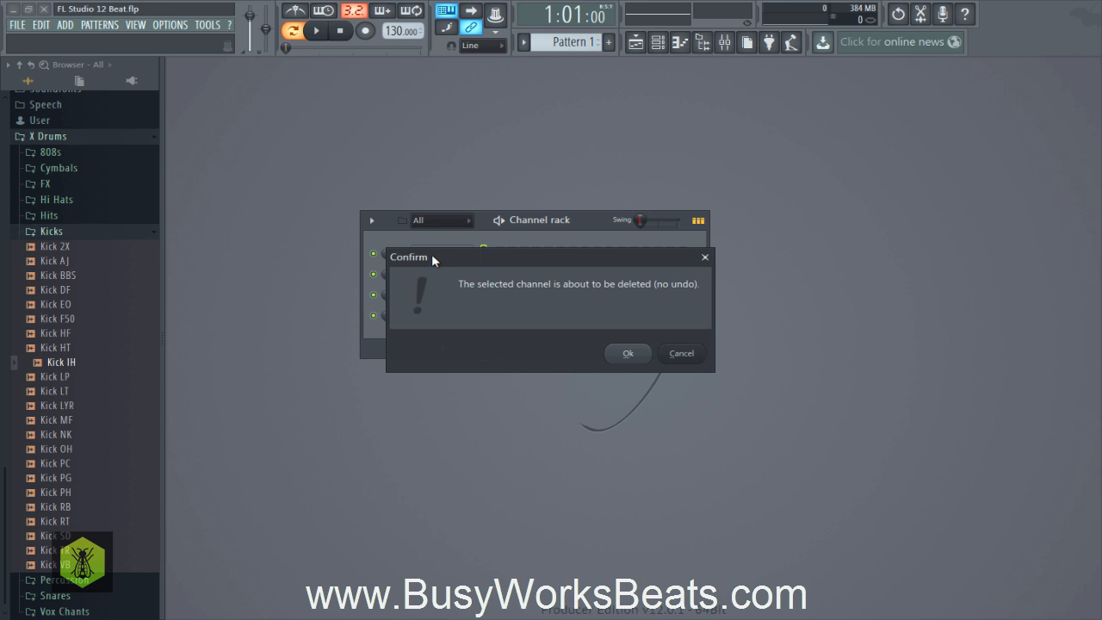
key("Return")
right_click(433, 255)
key("Delete")
key("Return")
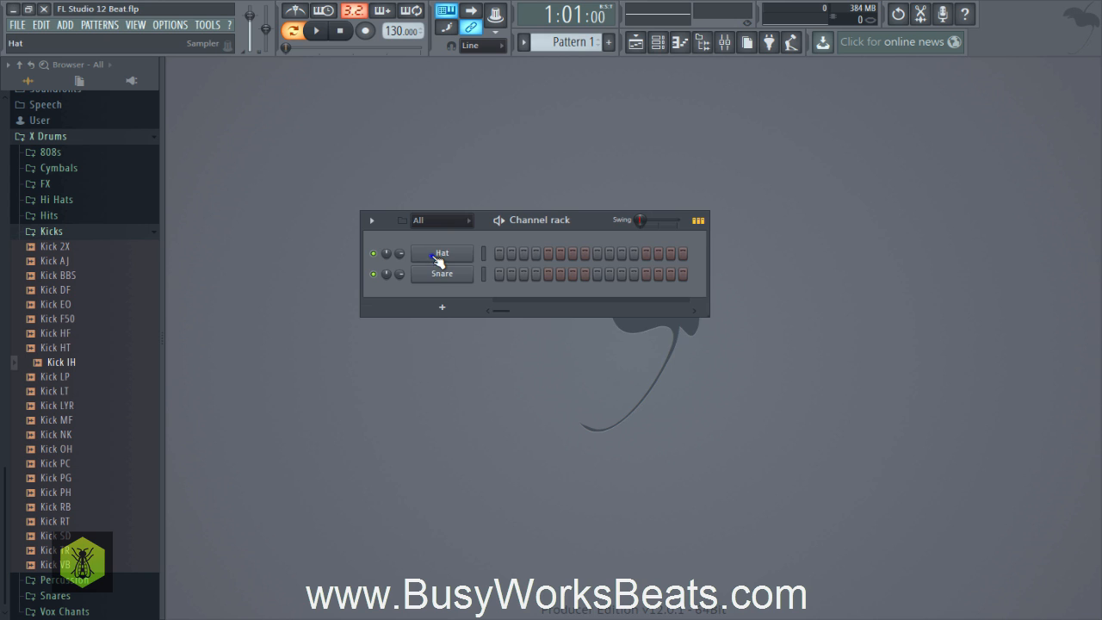
key("Delete")
key("Return")
right_click(433, 255)
key("Delete")
key("Return")
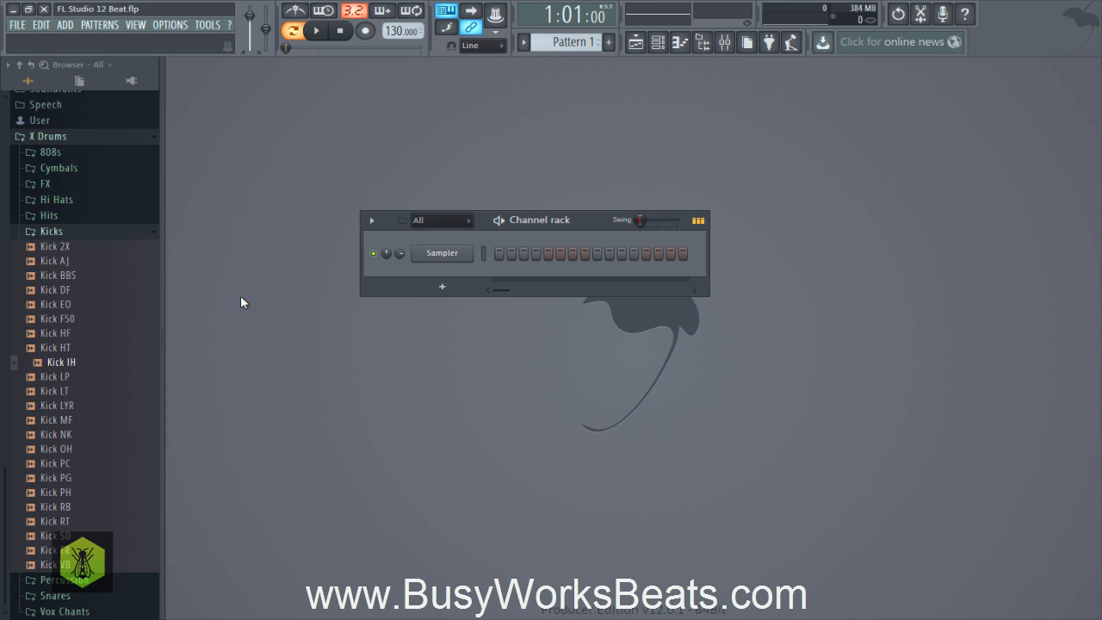
Open the Kick IH sample in a new channel and close its channel settings window.
left_click_drag(62, 365, 68, 368)
right_click(68, 368)
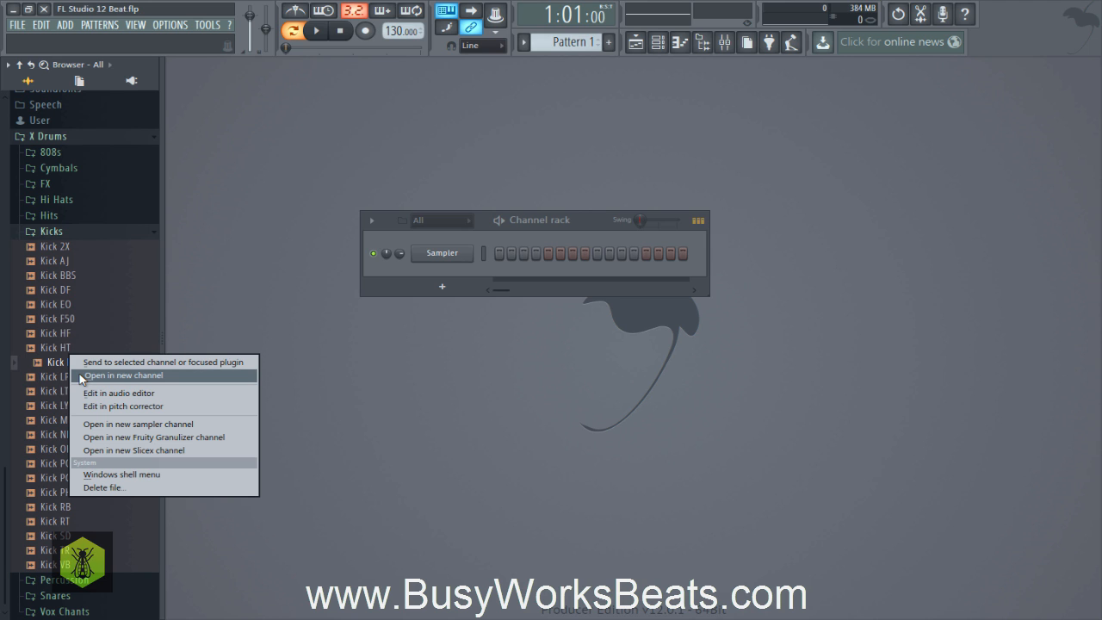
left_click(81, 376)
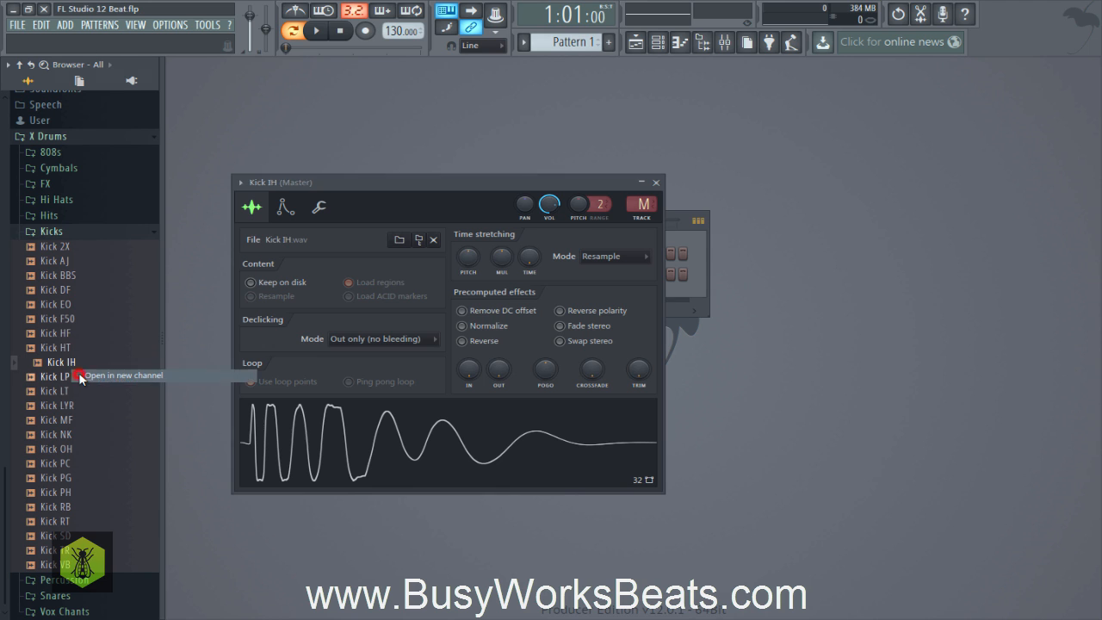
left_click(655, 183)
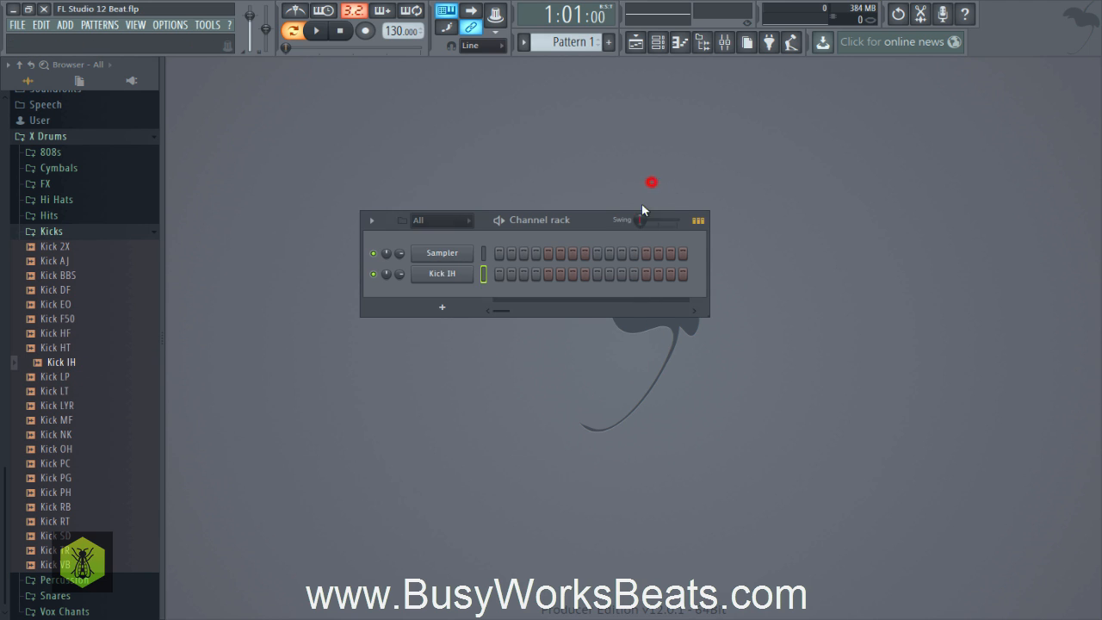
Delete the empty Sampler channel above Kick IH from the channel rack.
right_click(441, 255)
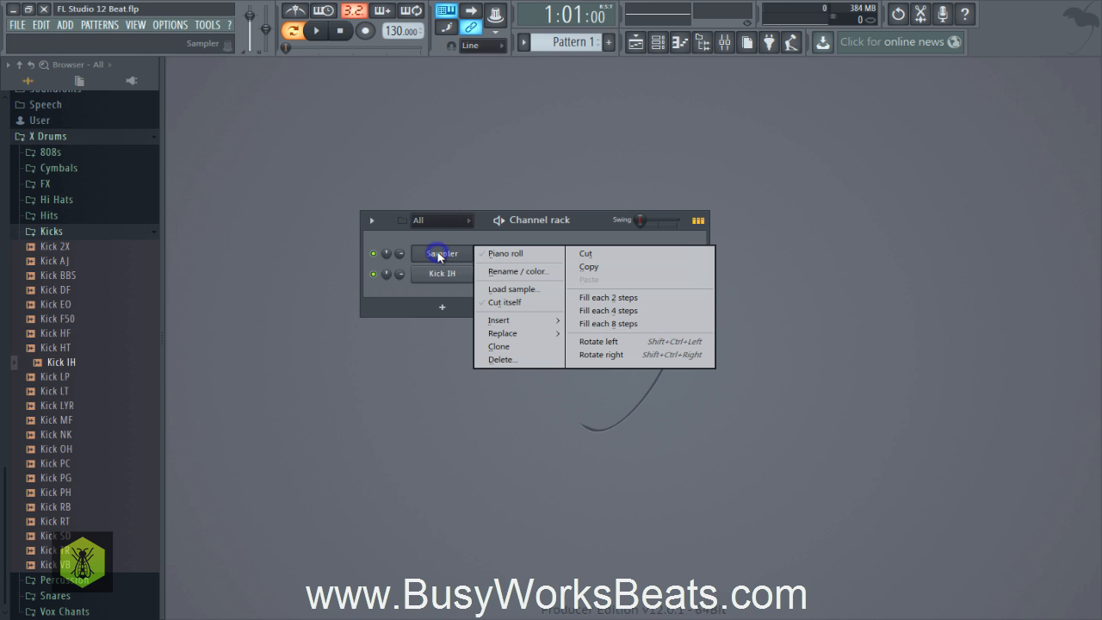
key("d")
key("Return")
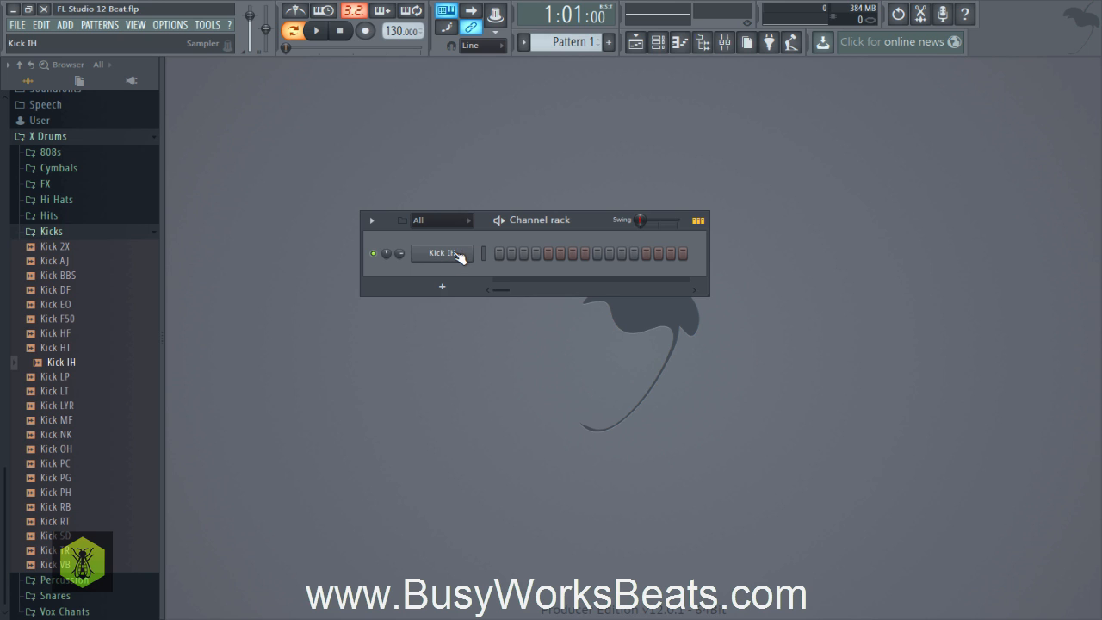
Collapse the Kicks folder, expand the Snares folder of X Drums and audition Snare TR.
left_click(90, 233)
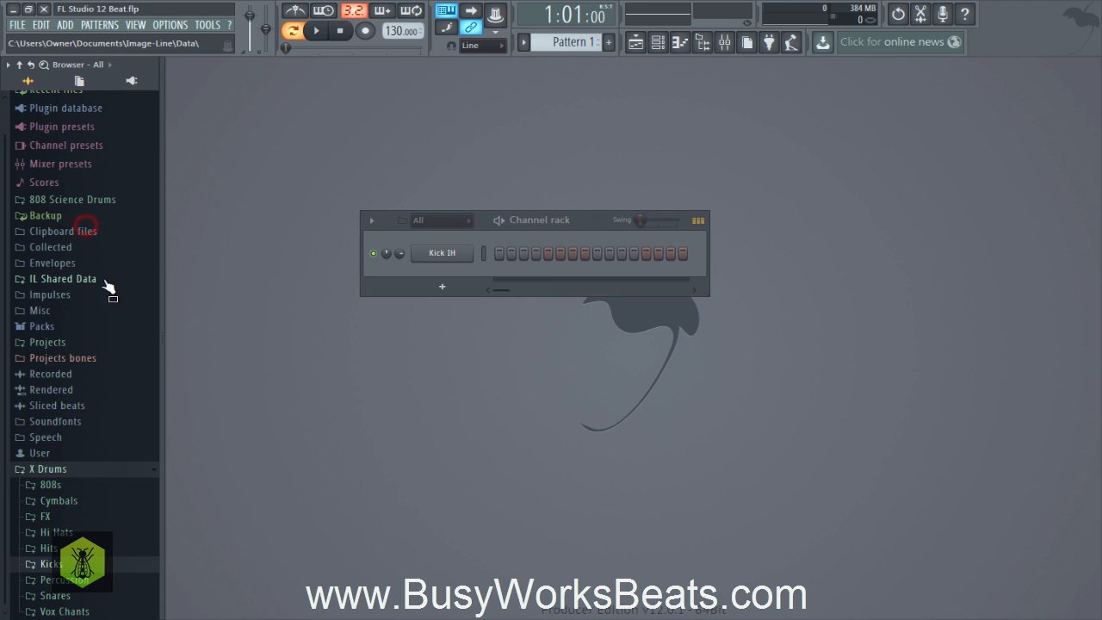
left_click(79, 595)
scroll(83, 514, "down", 3)
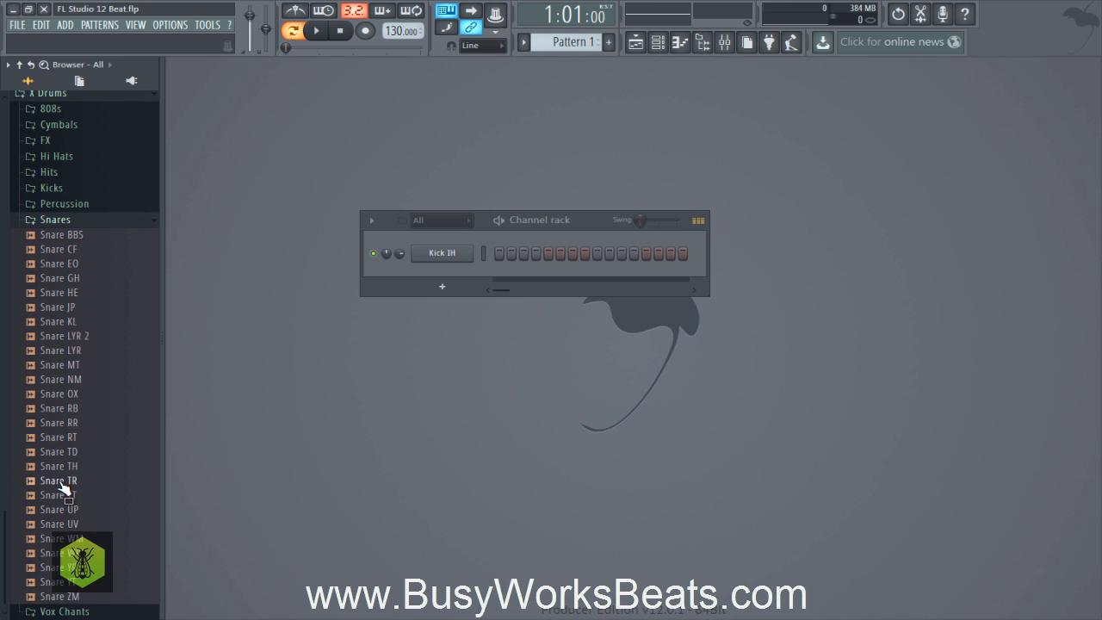
left_click(60, 482)
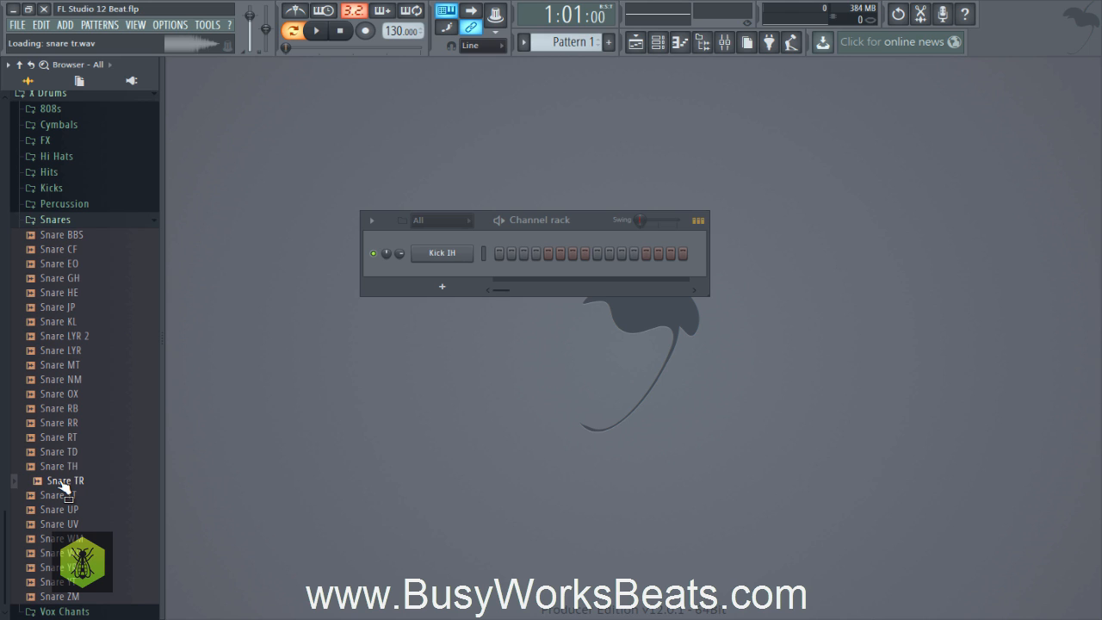
Open the Snare TR sample in a new channel and close its channel settings window.
right_click(60, 483)
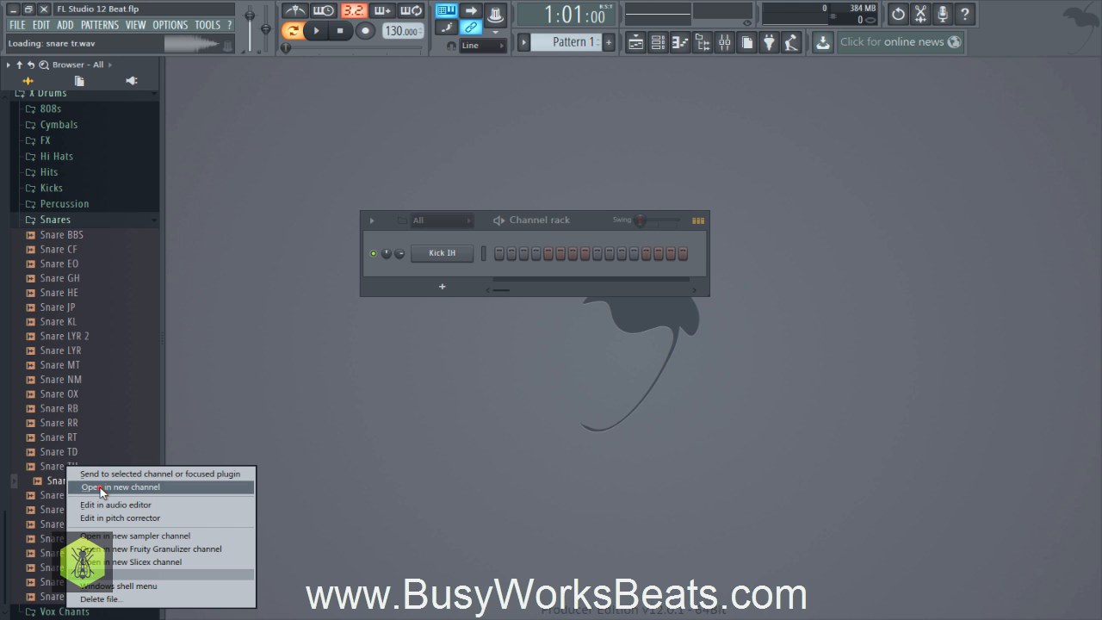
left_click(101, 487)
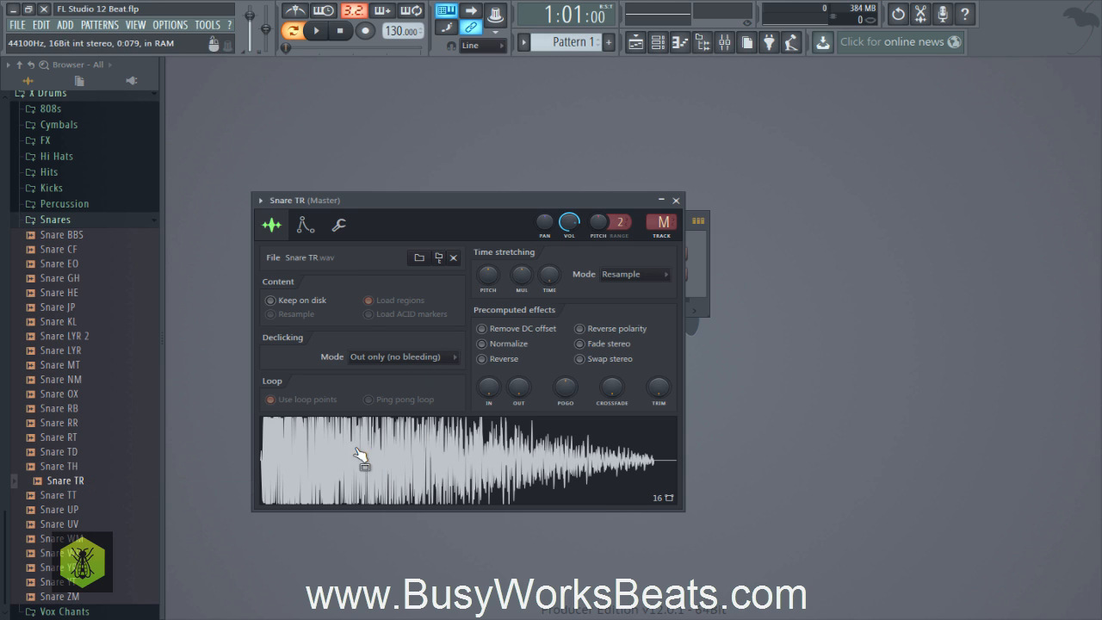
left_click(675, 199)
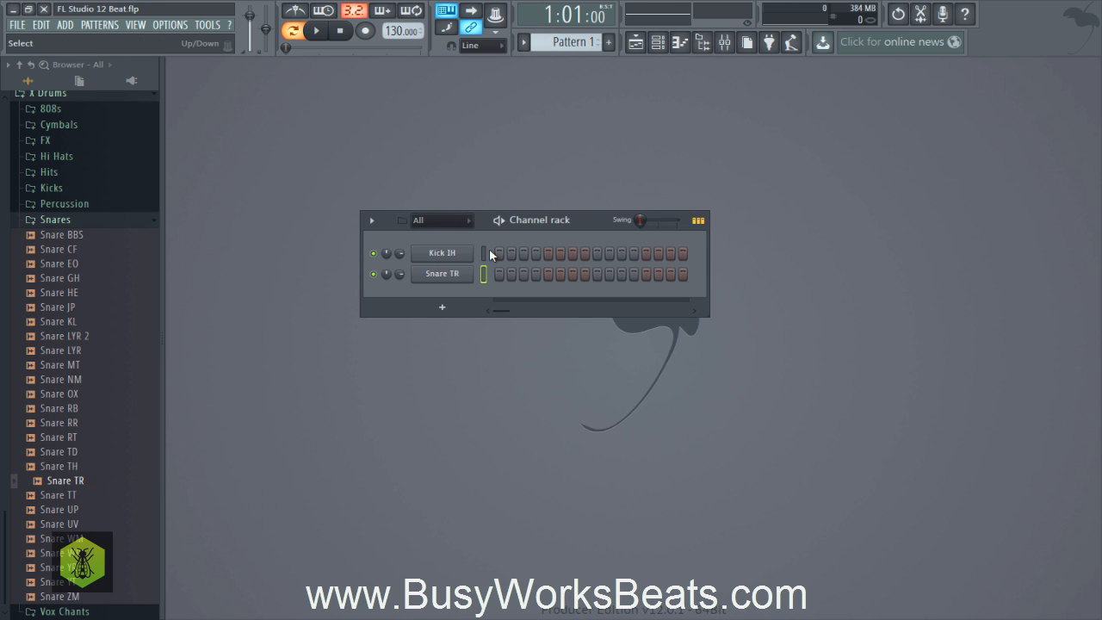
left_click(484, 253)
left_click(484, 273)
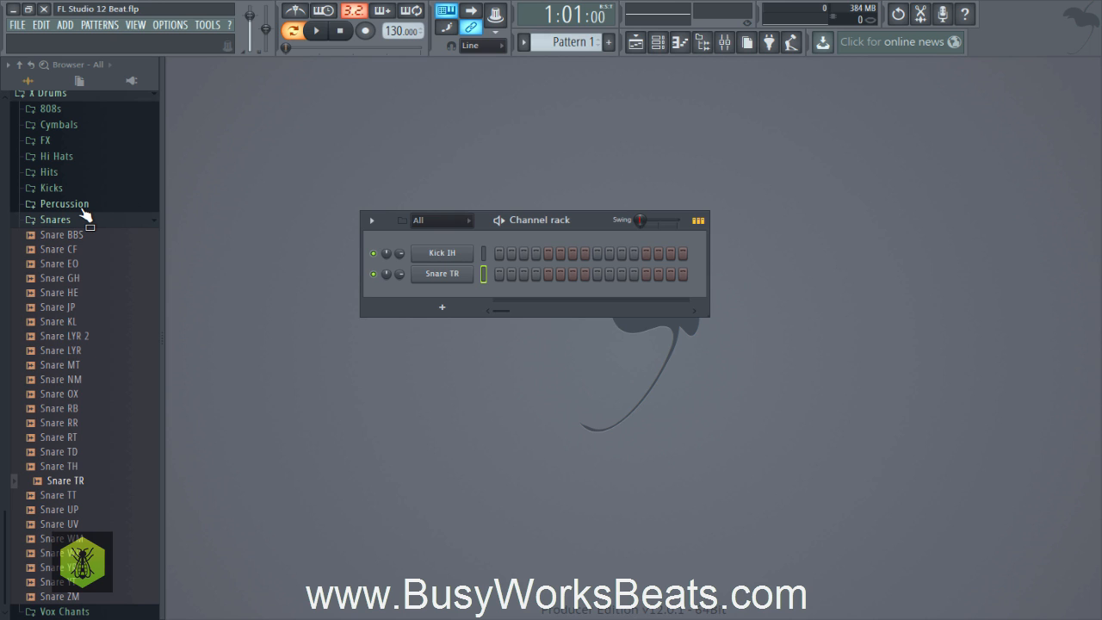
Expand the Hi Hats folder of X Drums and audition closed hi hats A1, DL and X.
left_click(57, 157)
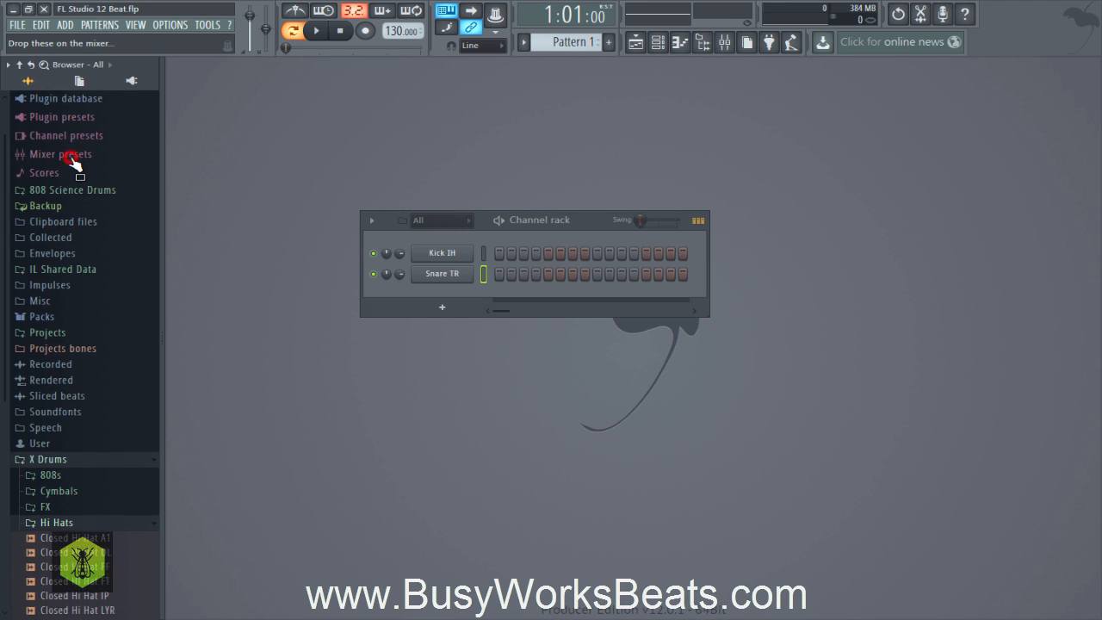
scroll(69, 373, "down", 5)
left_click(86, 345)
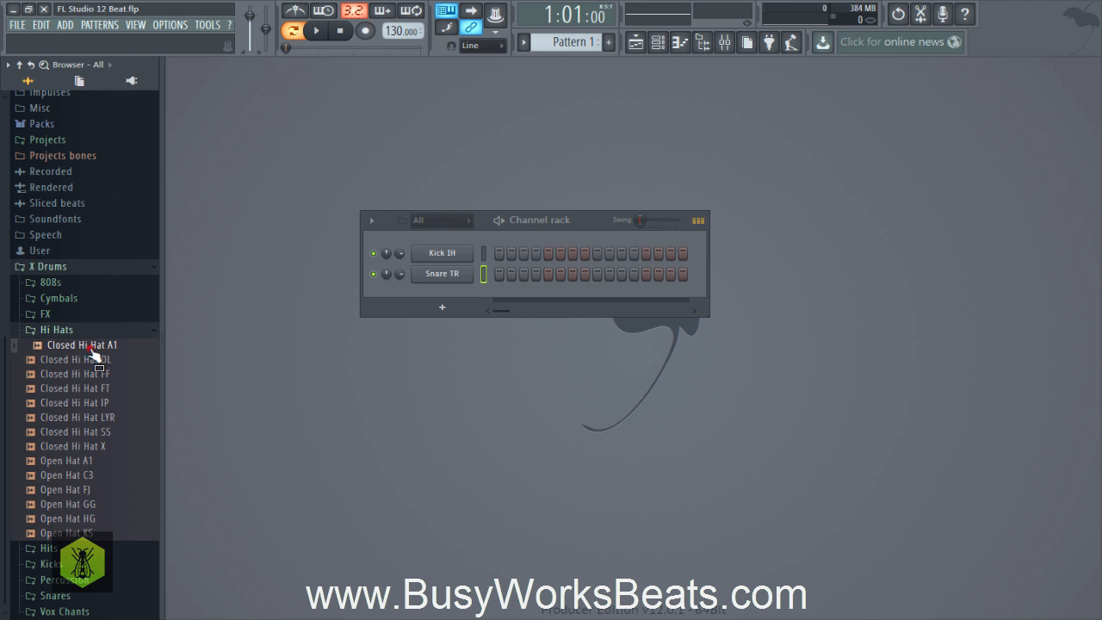
left_click(90, 359)
left_click(93, 445)
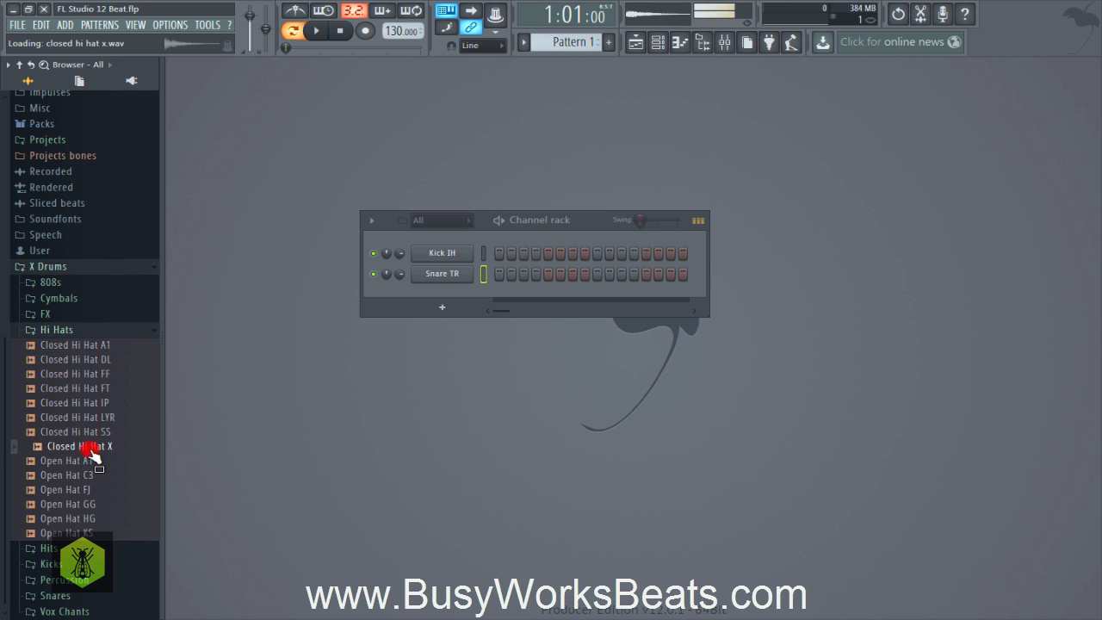
Open the Closed Hi Hat X sample in a new channel and close its channel settings window.
right_click(100, 442)
left_click(117, 460)
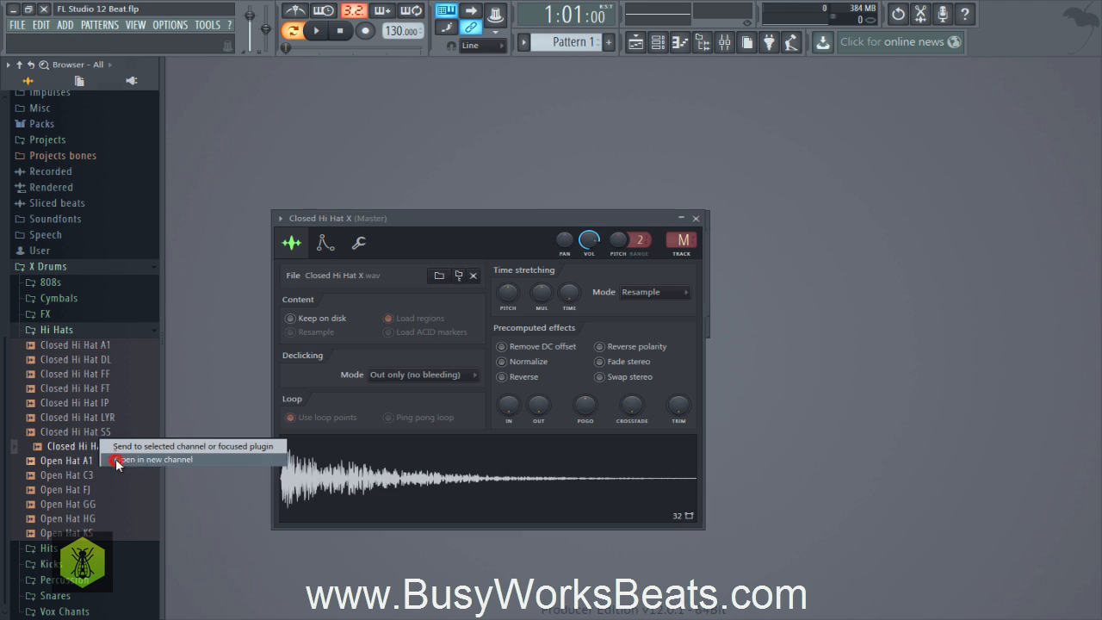
left_click(697, 218)
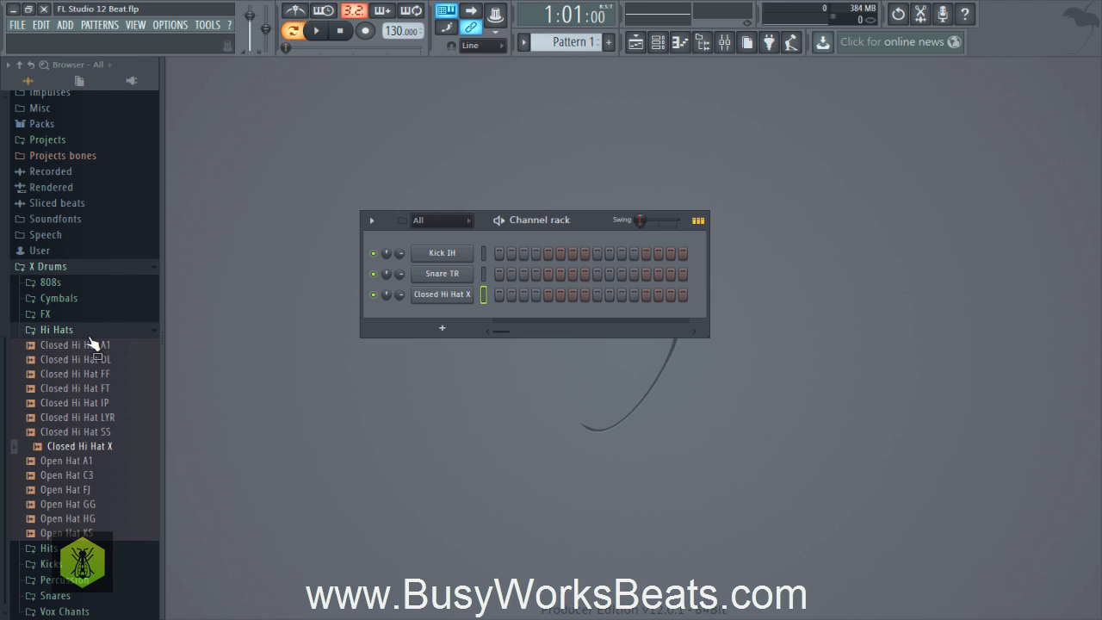
Expand the Cymbals folder of X Drums and audition Cymbal DF.
left_click(78, 298)
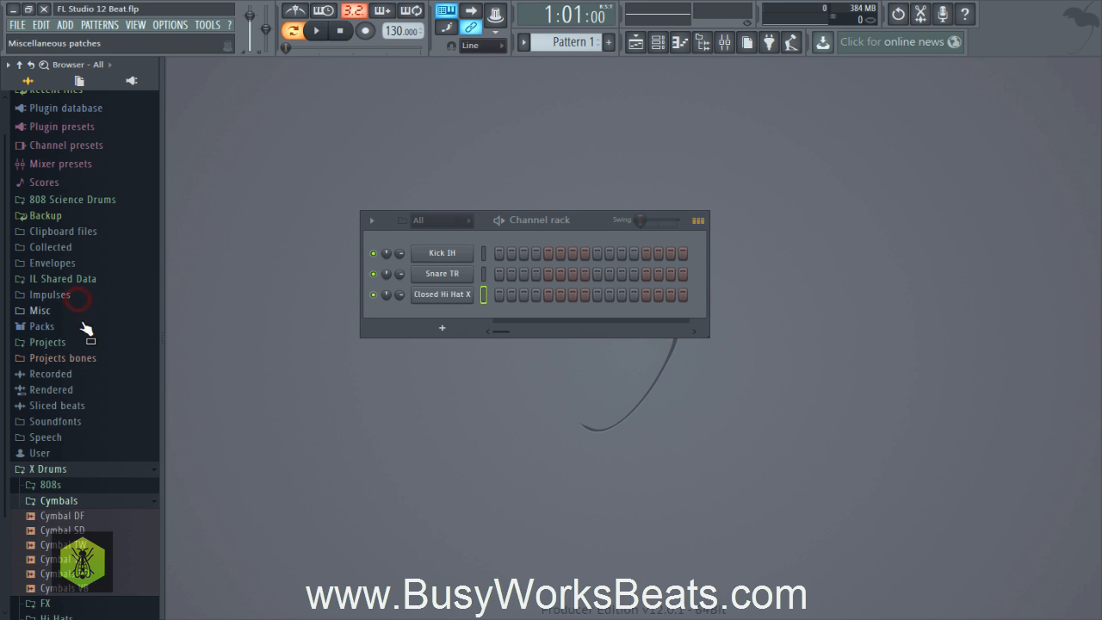
left_click(79, 430)
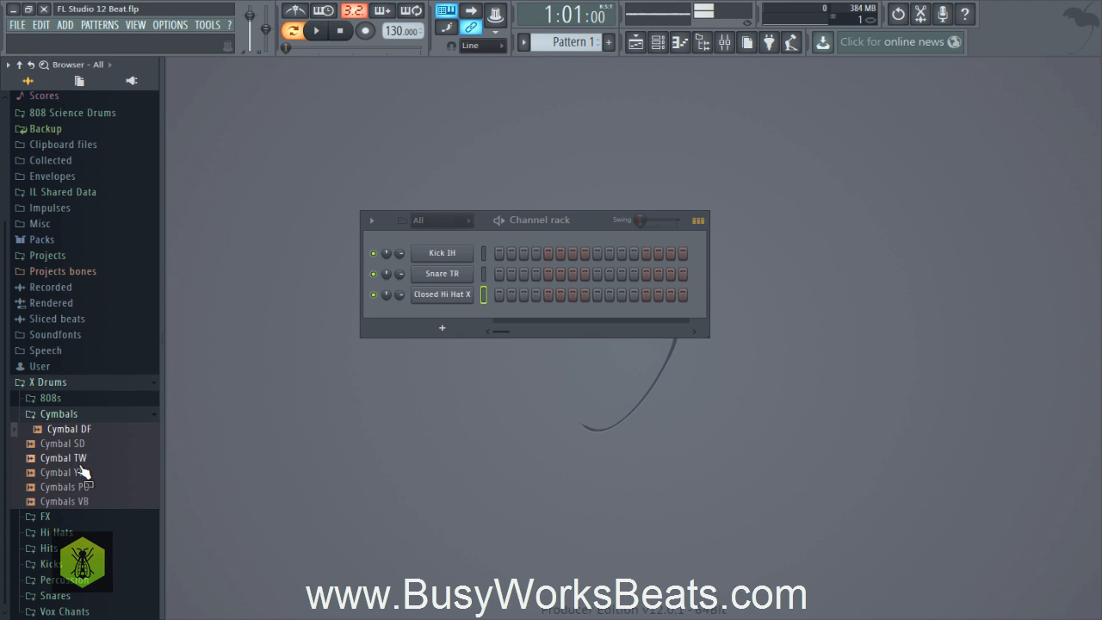
left_click(83, 432)
left_click(83, 433)
Open the Cymbal DF sample in a new channel, audition Cymbal SD and close the channel settings window.
right_click(86, 428)
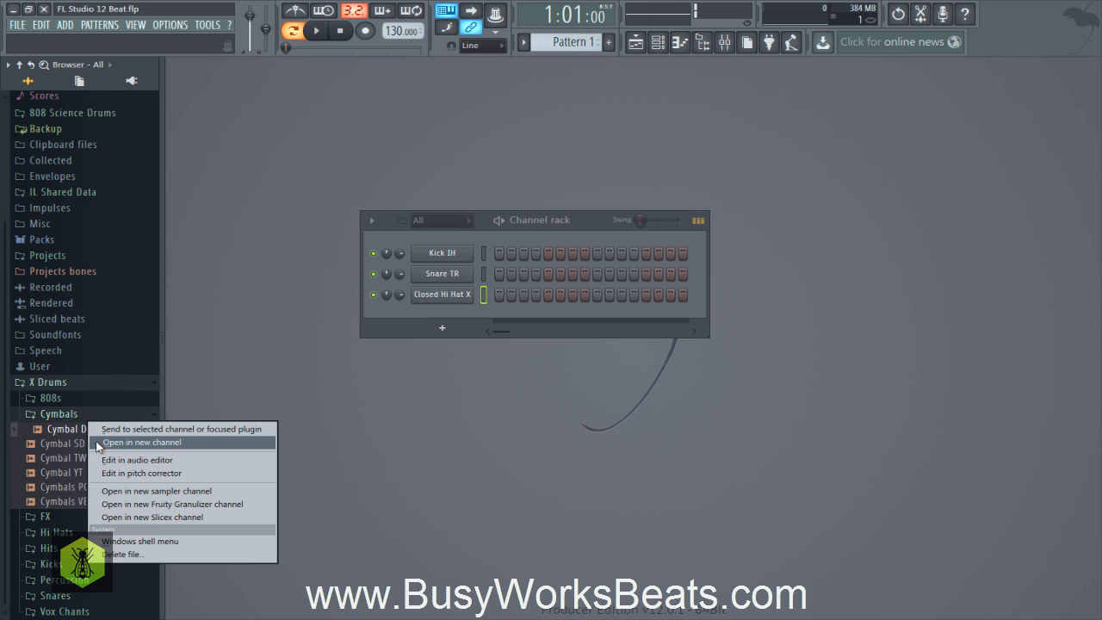
left_click(98, 444)
left_click(78, 443)
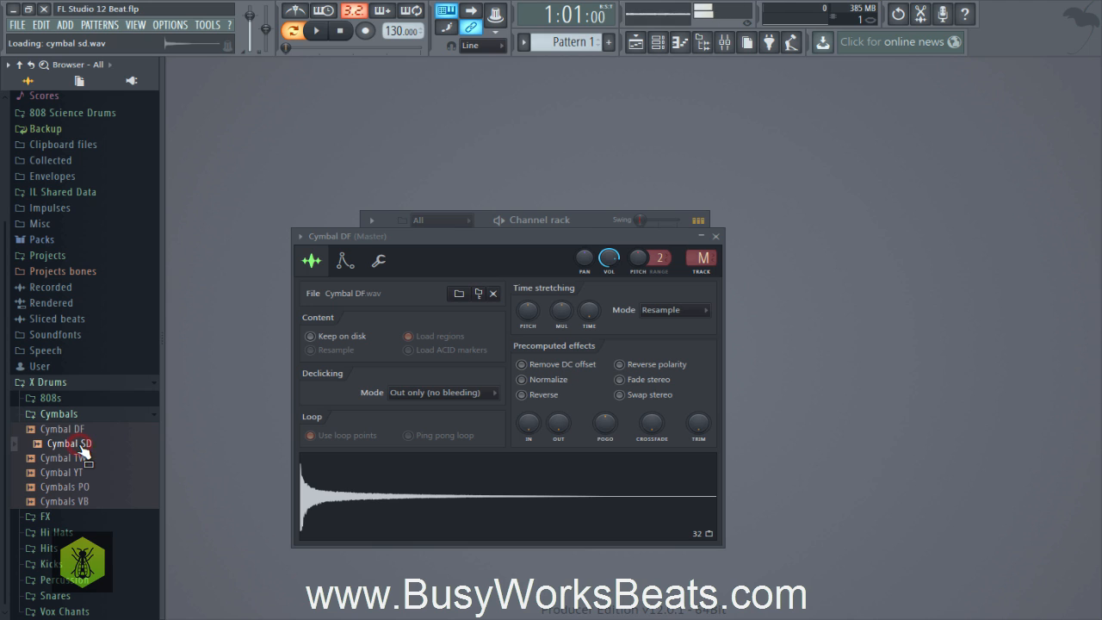
left_click(715, 235)
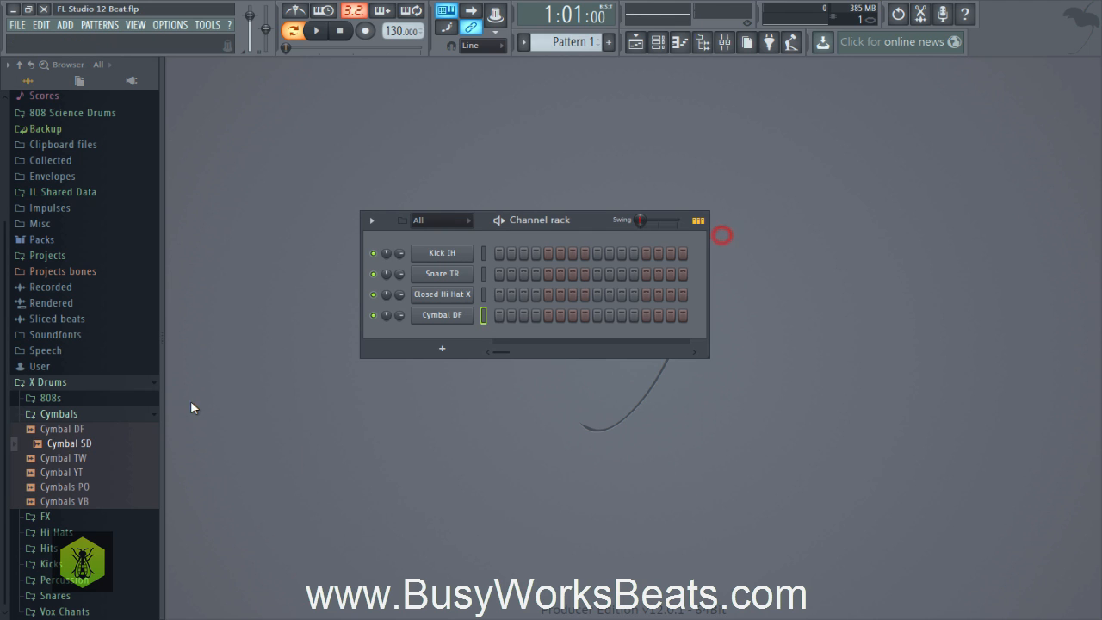
Collapse the Cymbals and X Drums folders, expand 808 Science Drums and audition 808 Carbon.
left_click(86, 413)
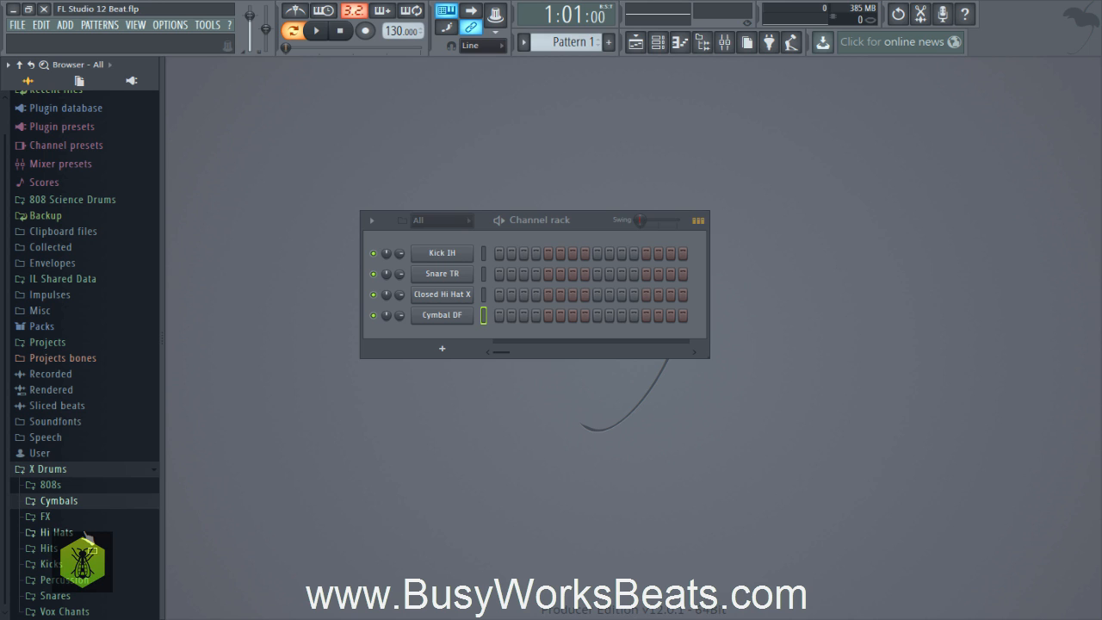
scroll(86, 530, "up", 2)
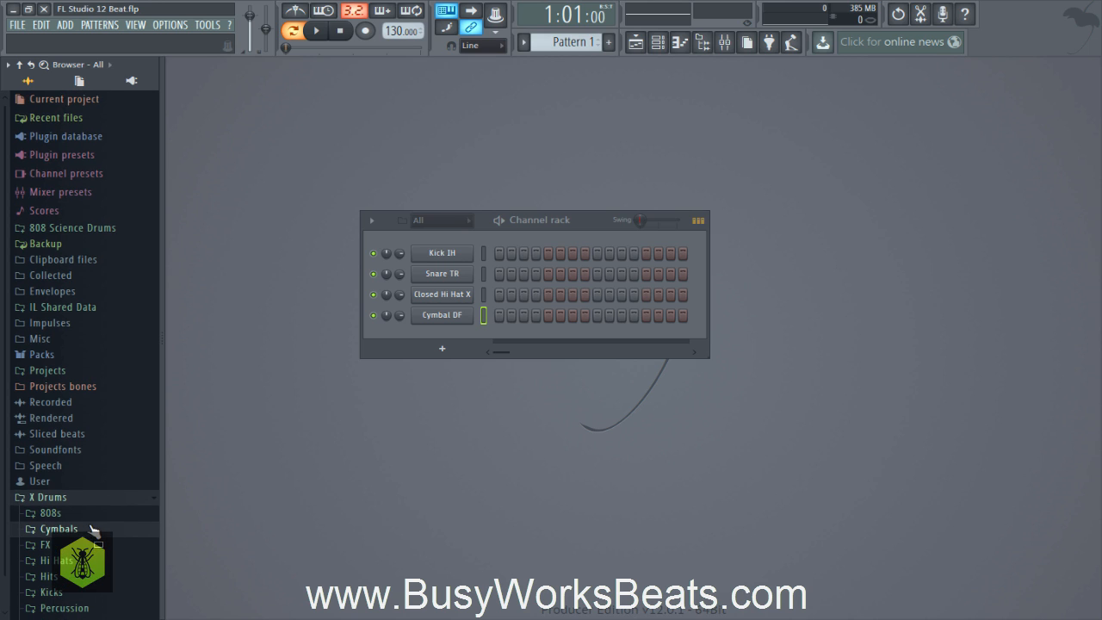
left_click(49, 499)
left_click(85, 229)
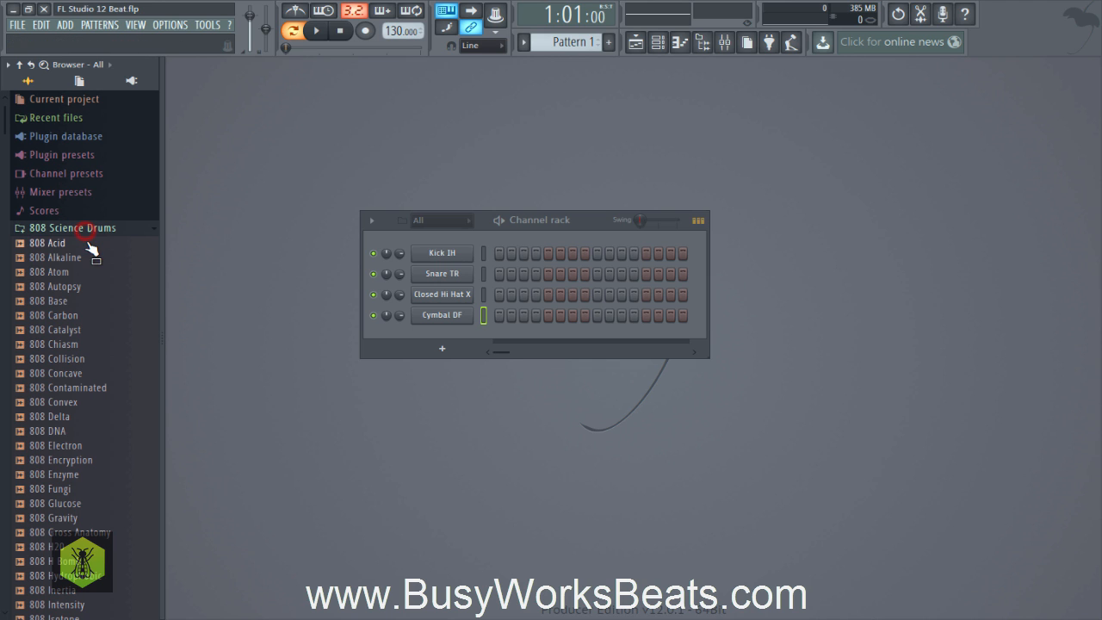
left_click(64, 318)
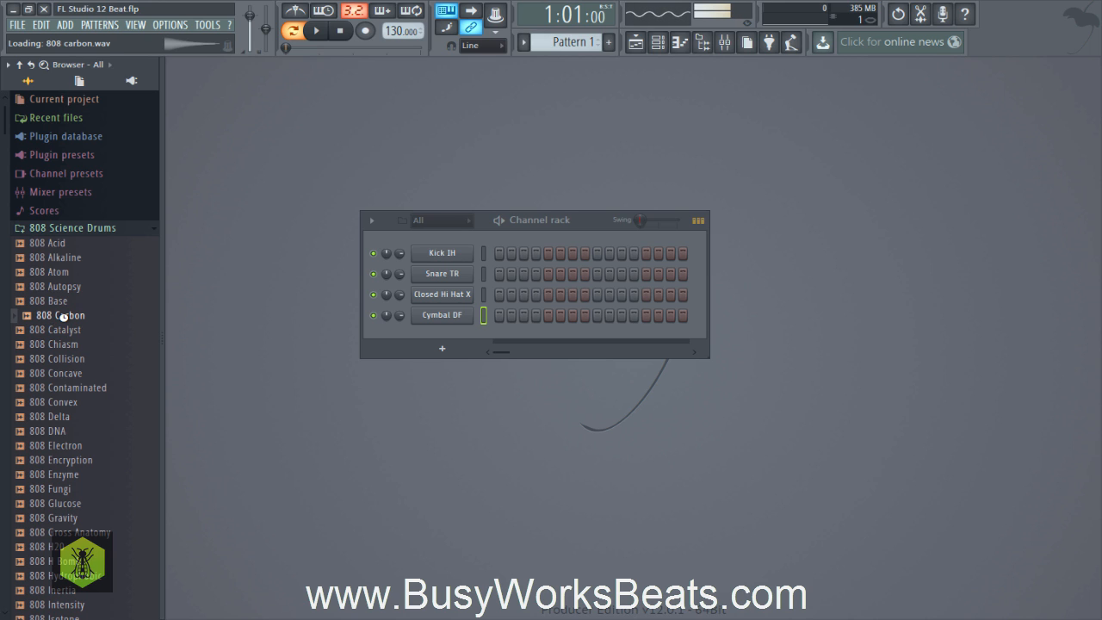
left_click_drag(62, 317, 66, 319)
Open the 808 Carbon sample in a new channel, close its settings window and collapse the 808 Science Drums folder.
right_click(66, 320)
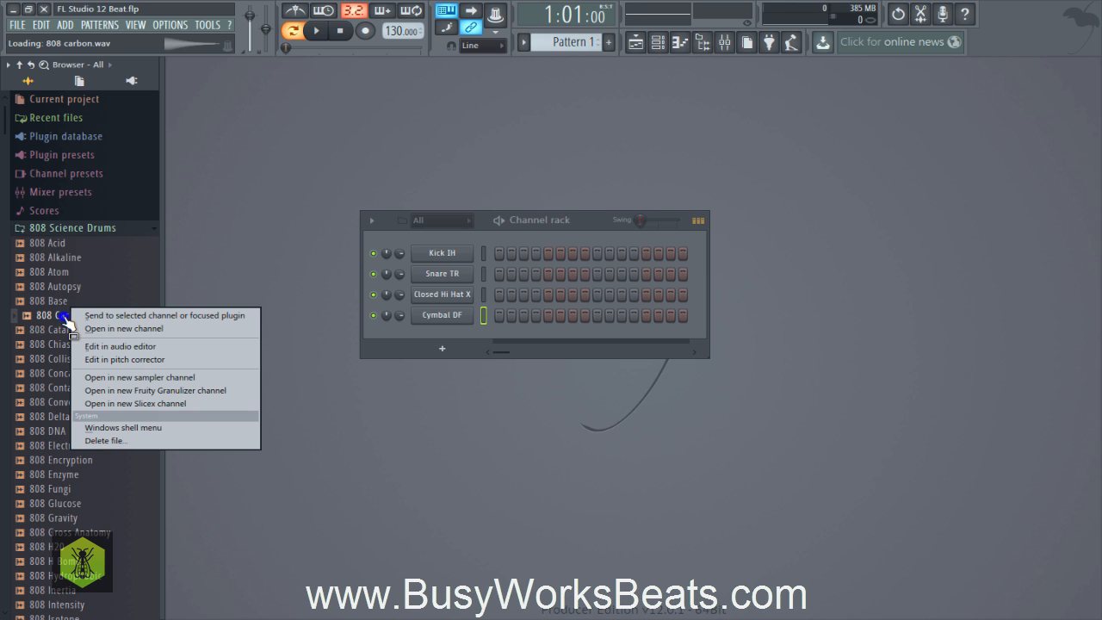
left_click(82, 328)
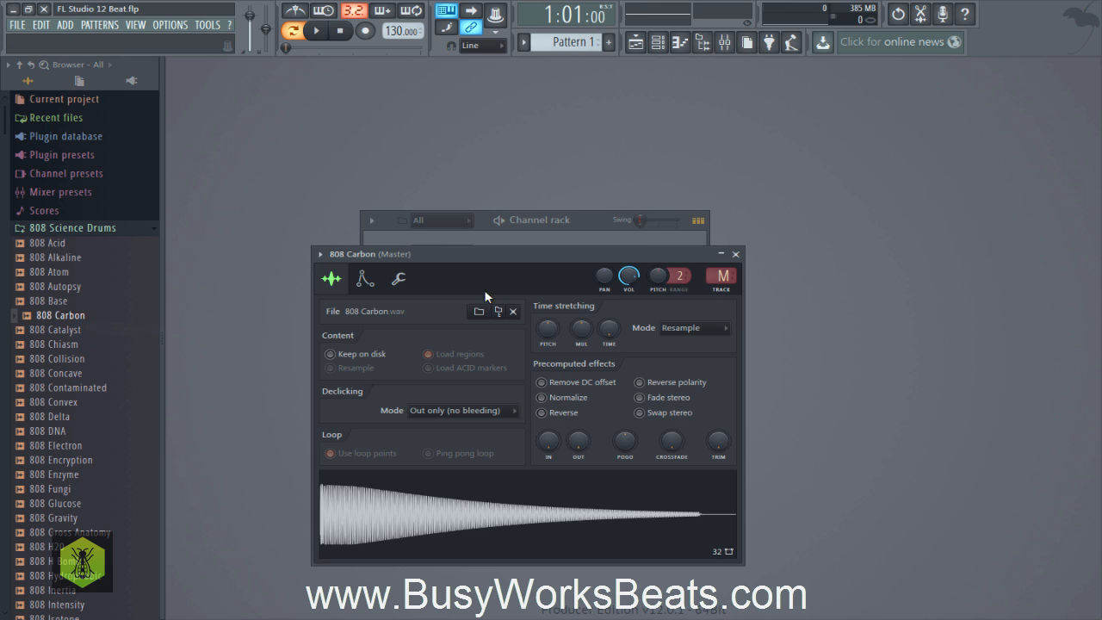
left_click(736, 256)
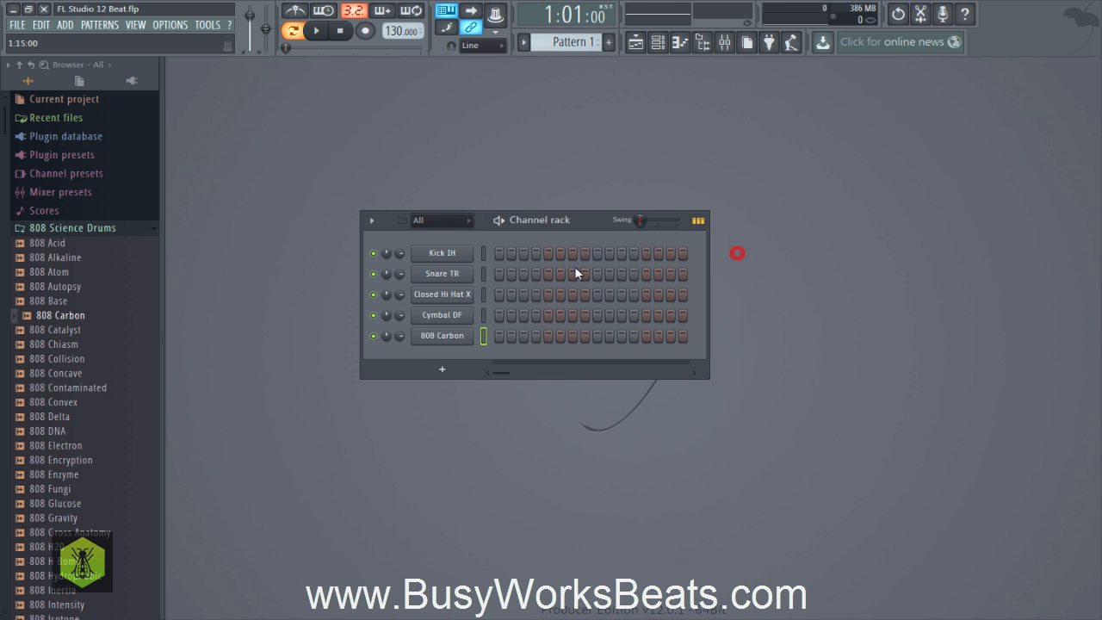
left_click(88, 228)
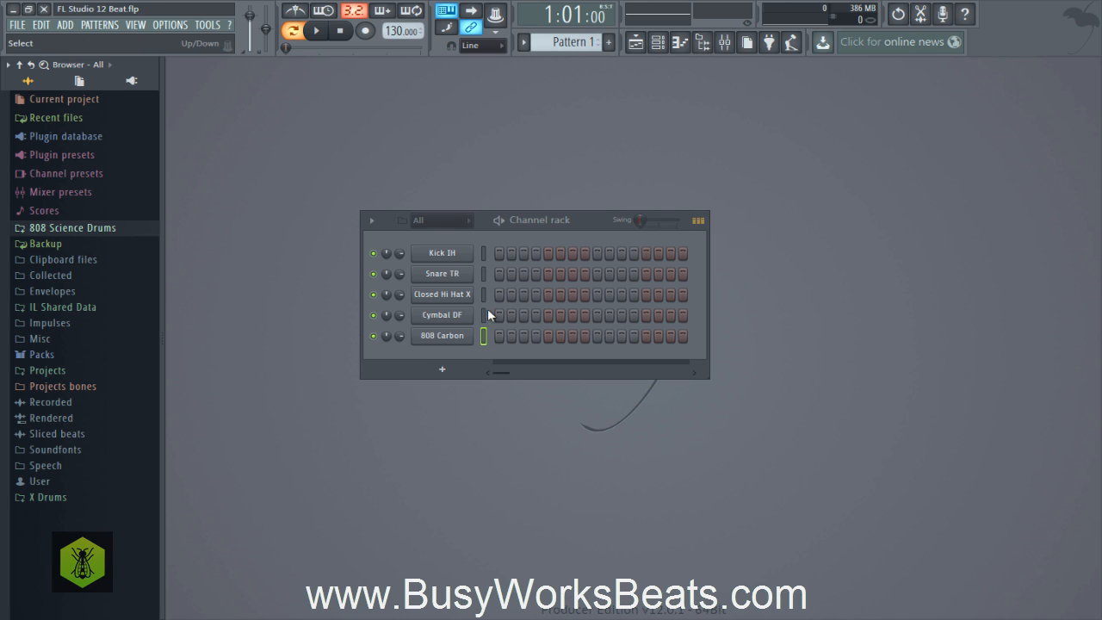
Open the 808 Carbon channel settings and load its sample into the Edison audio editor.
left_click(445, 335)
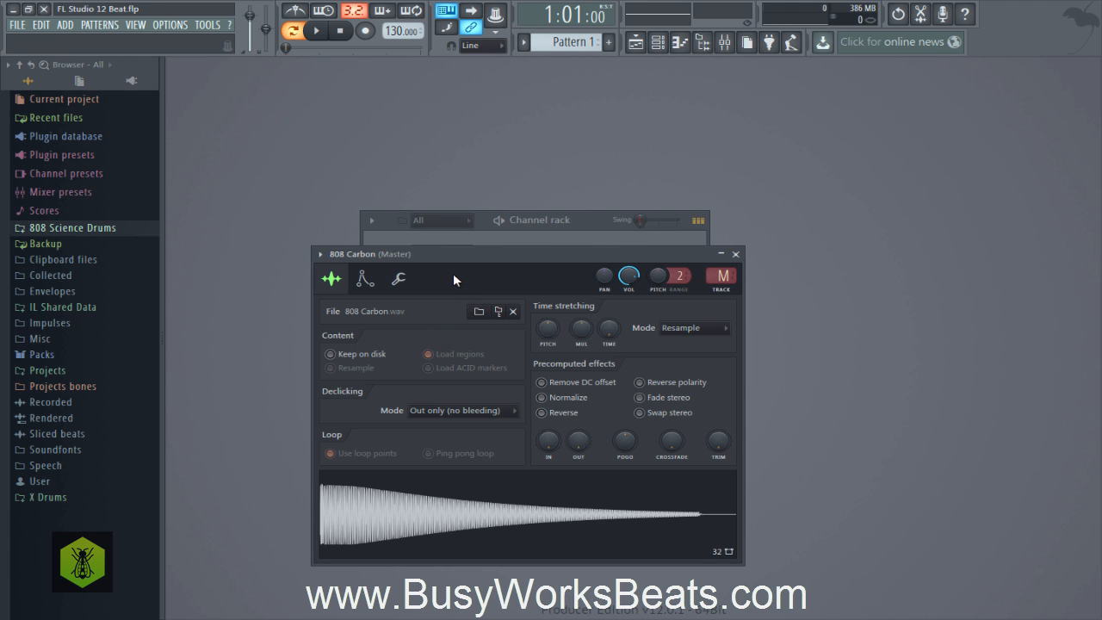
left_click_drag(453, 258, 604, 204)
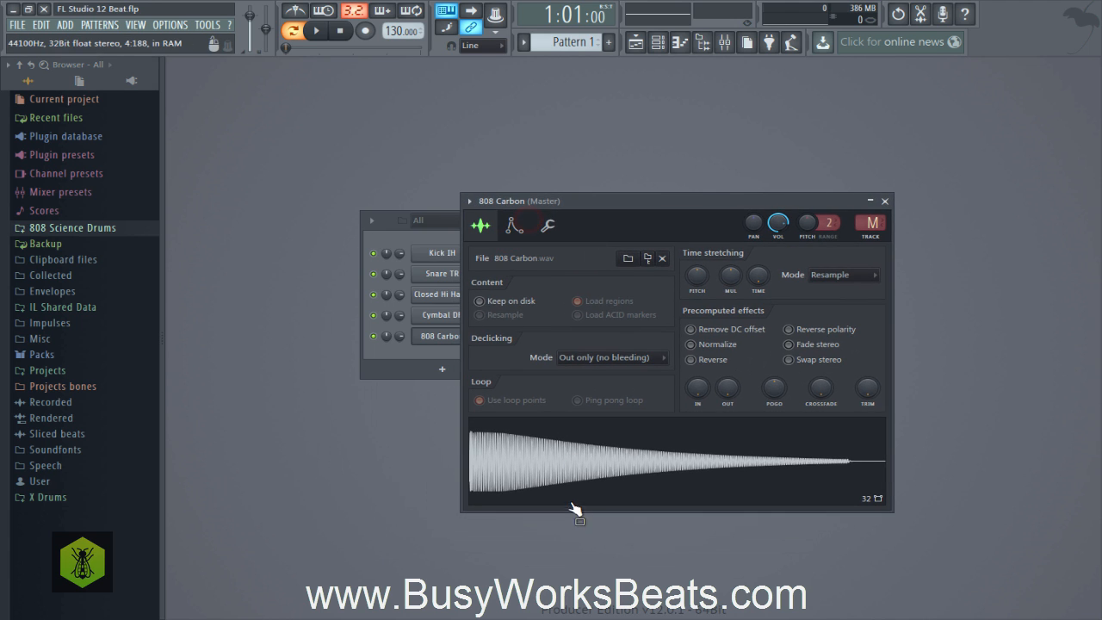
right_click(555, 463)
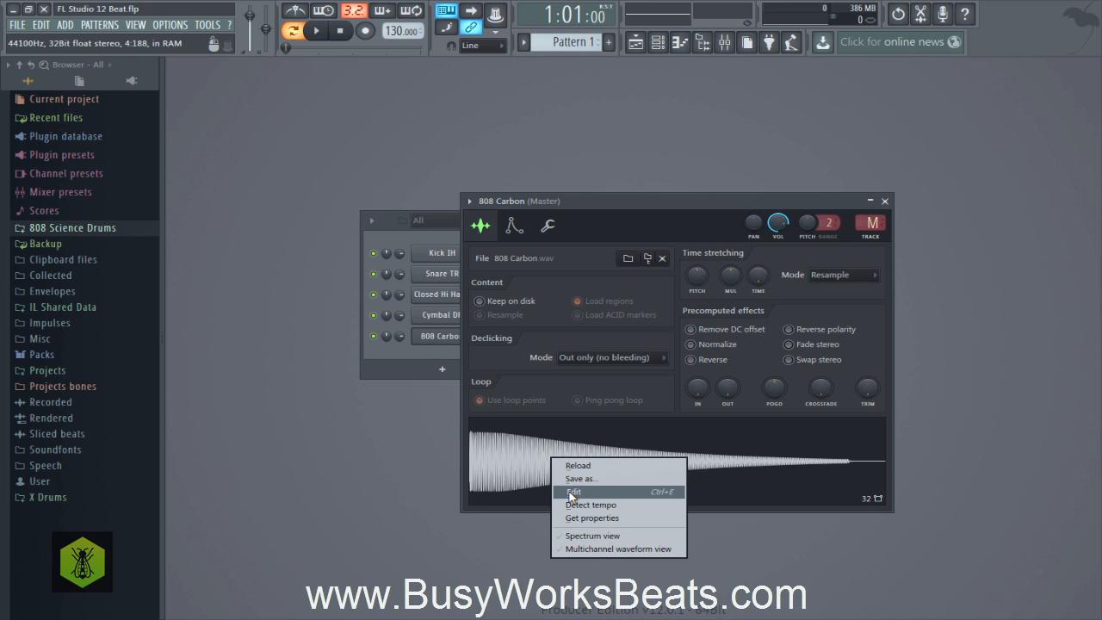
left_click(569, 494)
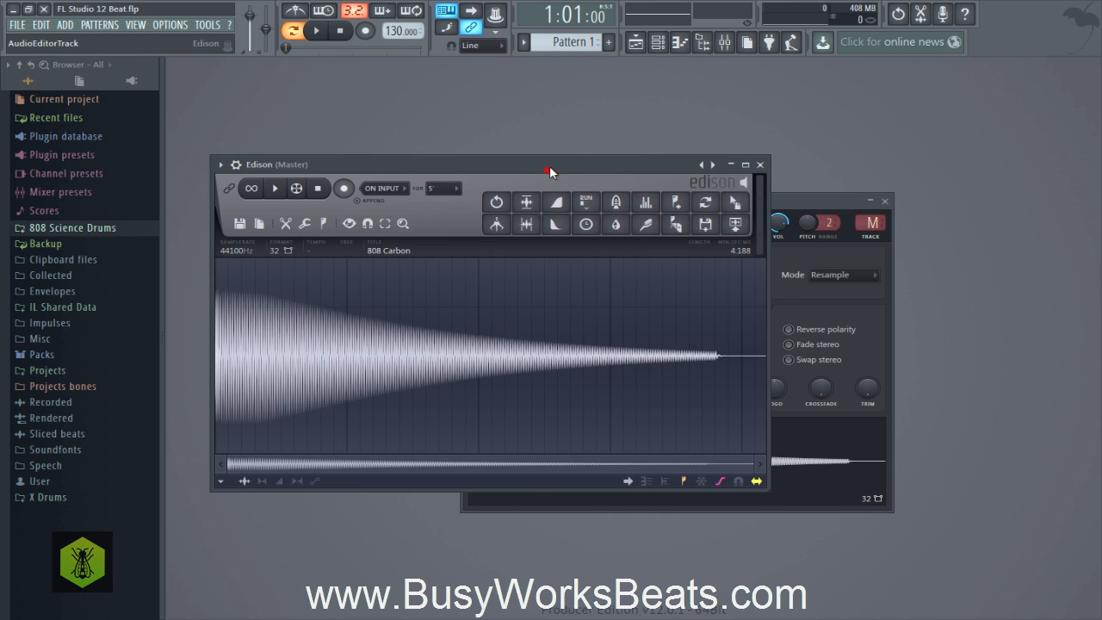
left_click_drag(548, 169, 565, 156)
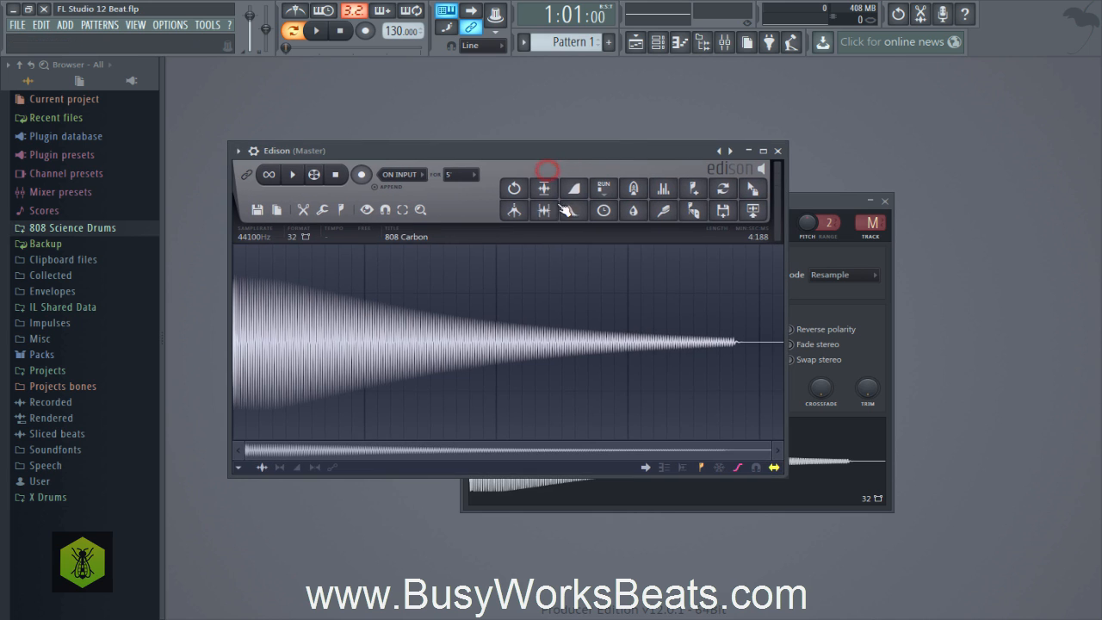
Detect the pitch regions of the 808 Carbon sample in Edison and close the editor.
left_click(343, 211)
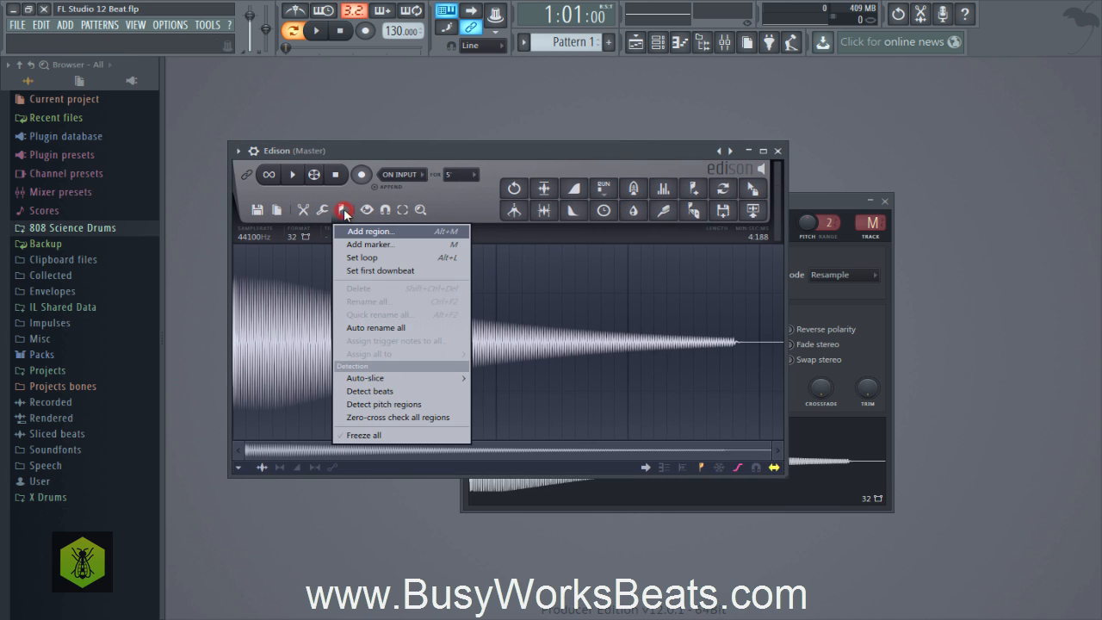
left_click(359, 150)
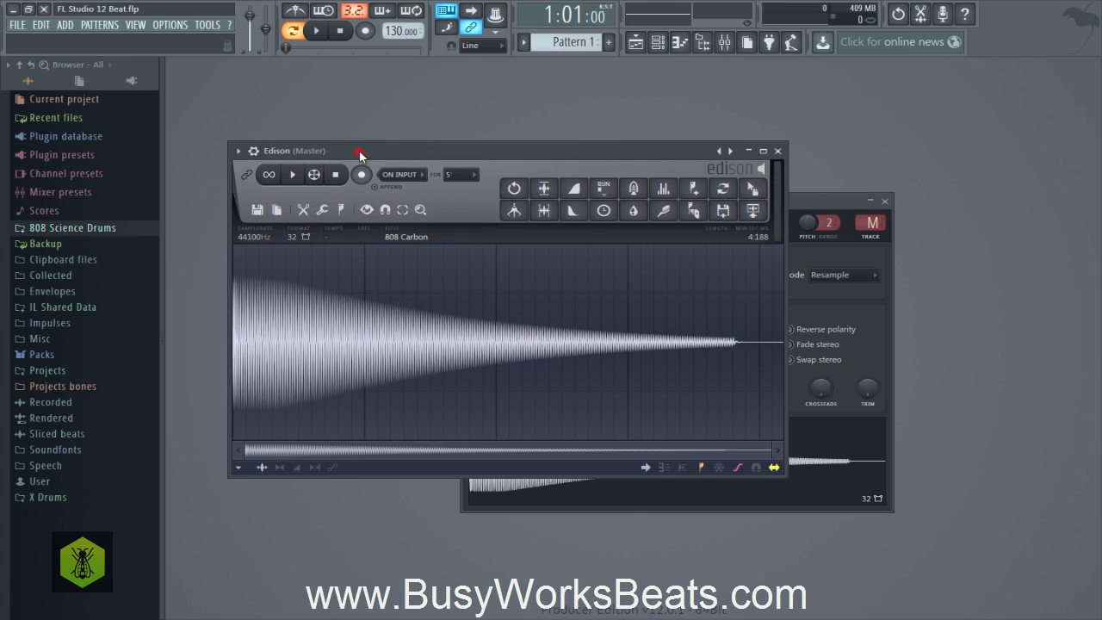
left_click(341, 213)
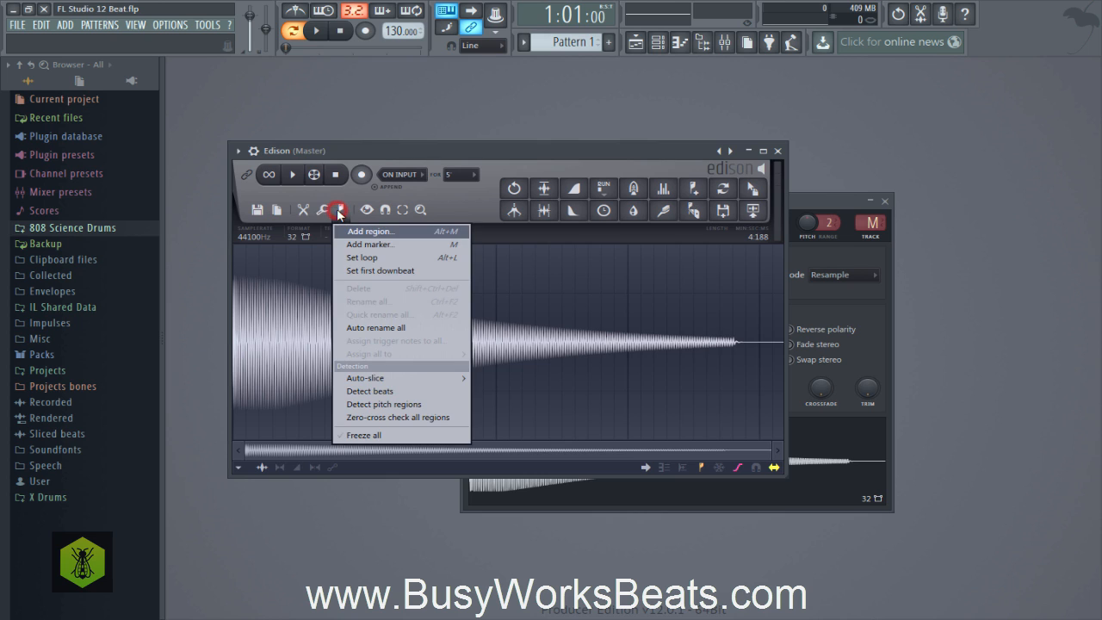
left_click(376, 405)
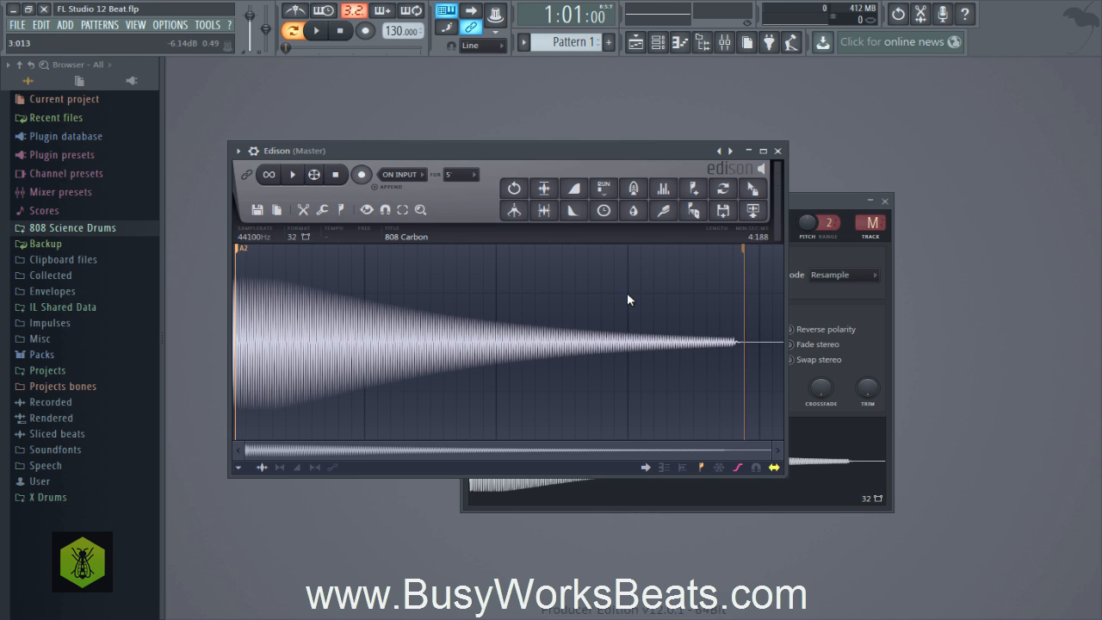
left_click(777, 151)
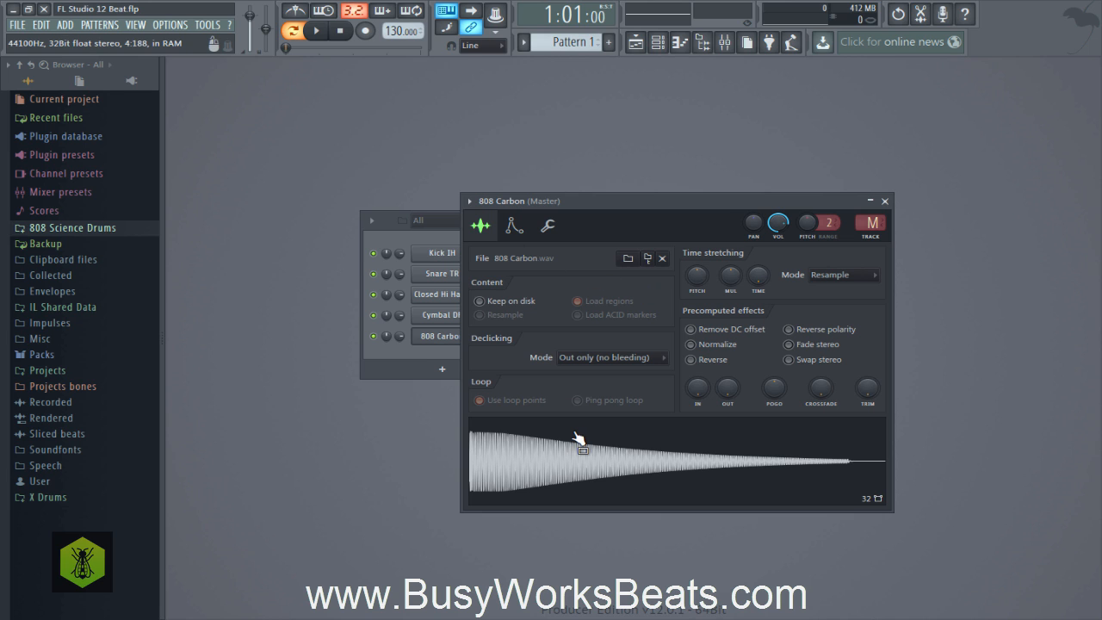
Show the envelope / instrument settings of the 808 Carbon channel and reset its root note to C5.
left_click(516, 228)
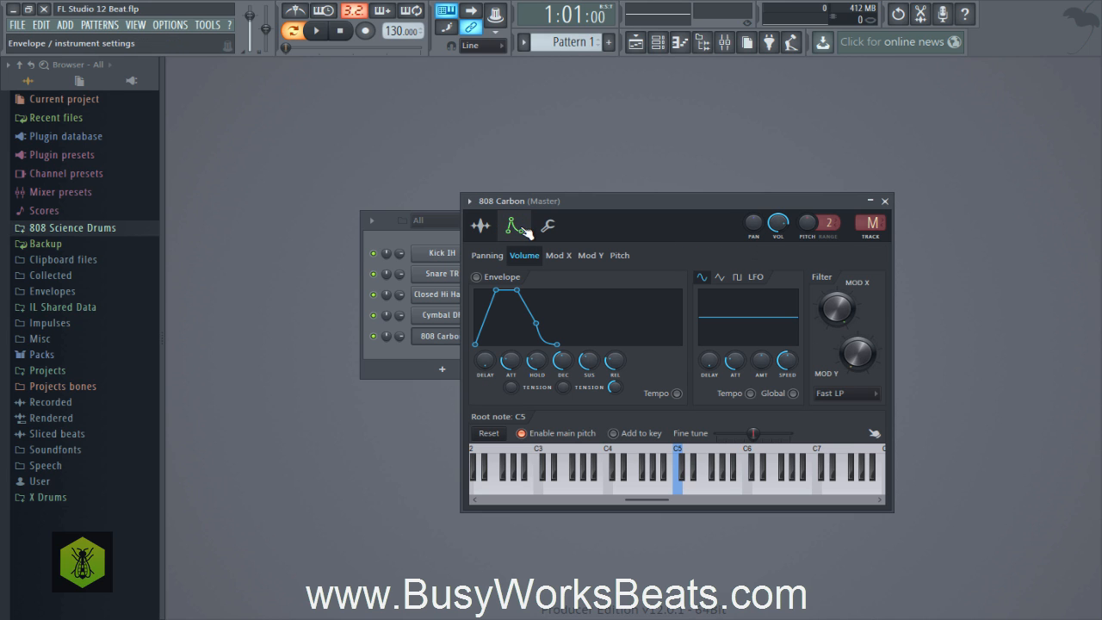
left_click(486, 223)
left_click(509, 223)
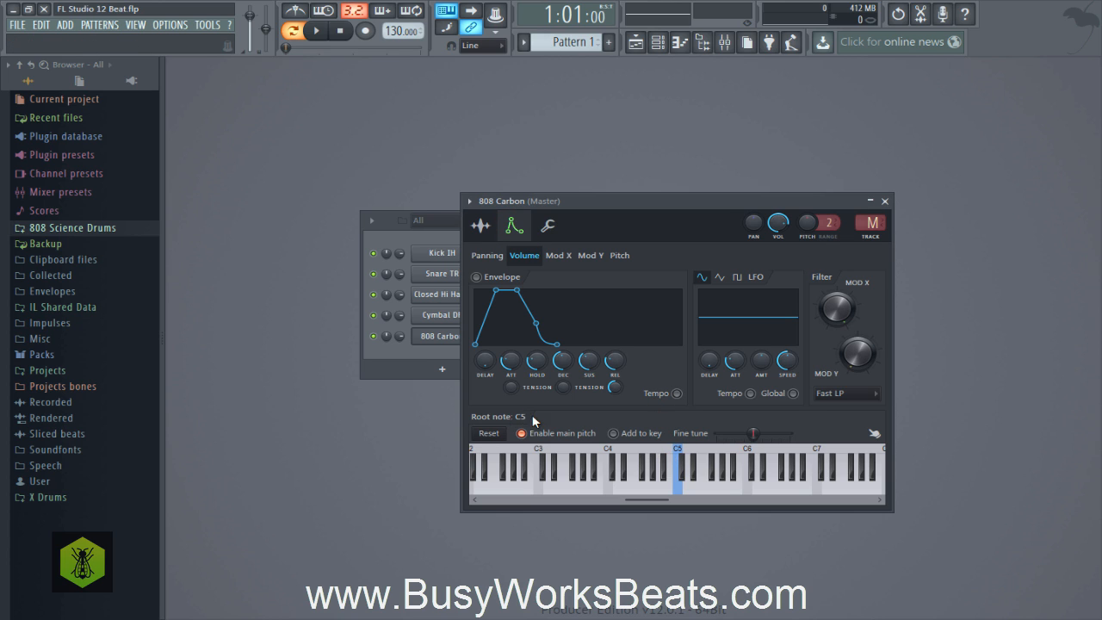
left_click(659, 448)
left_click(494, 435)
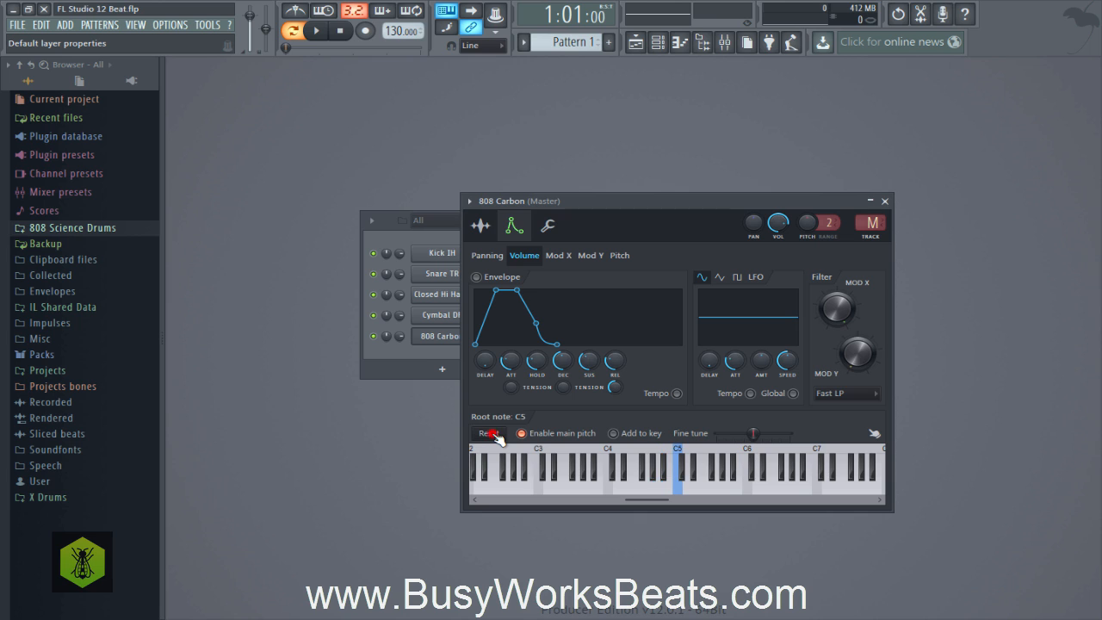
Set the root note of the 808 Carbon channel to A4 and close its settings window.
left_click(660, 455)
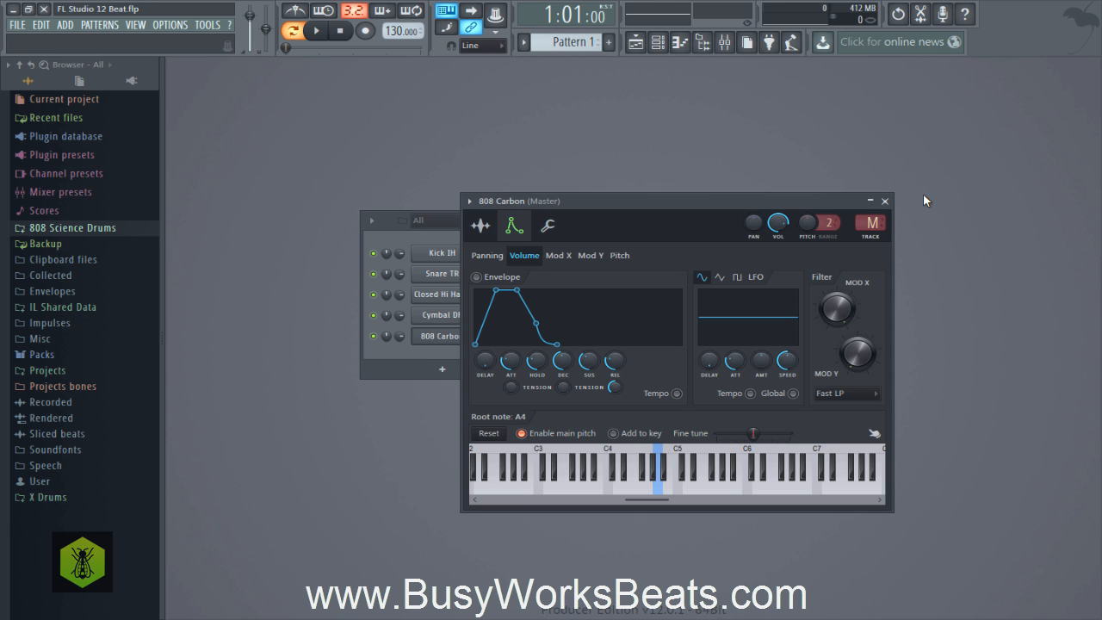
left_click(885, 201)
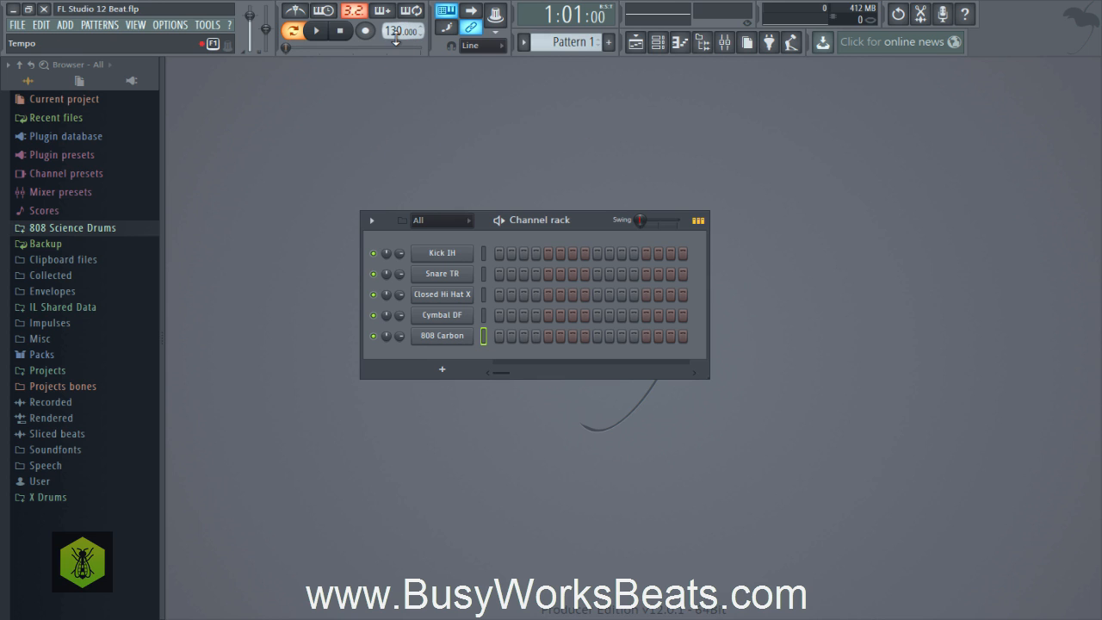
Hide the browser and set the project tempo to 135 BPM.
left_click_drag(394, 33, 399, 36)
left_click(713, 43)
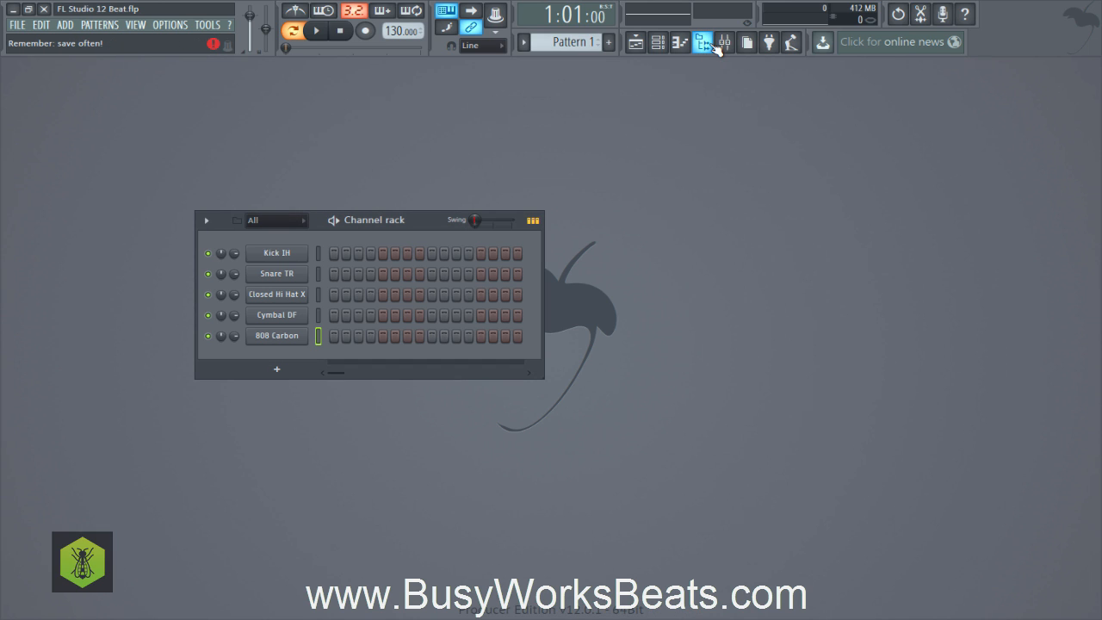
left_click_drag(413, 224, 441, 224)
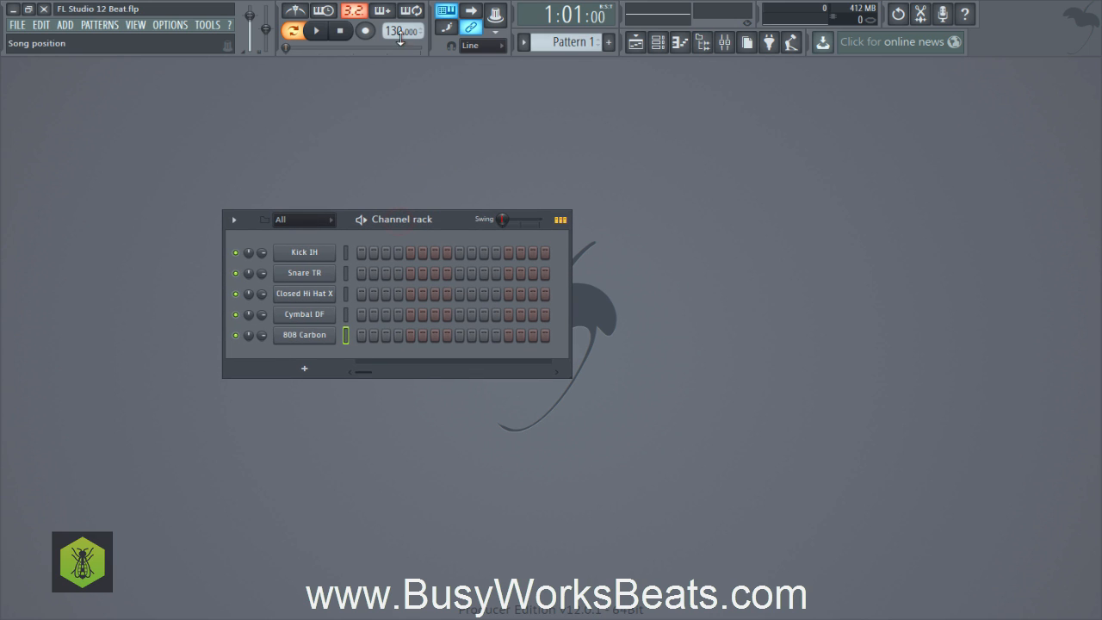
left_click_drag(399, 36, 393, 43)
Widen the channel rack to show 32 steps and try a kick on step 1, removing it again.
left_click_drag(565, 281, 757, 285)
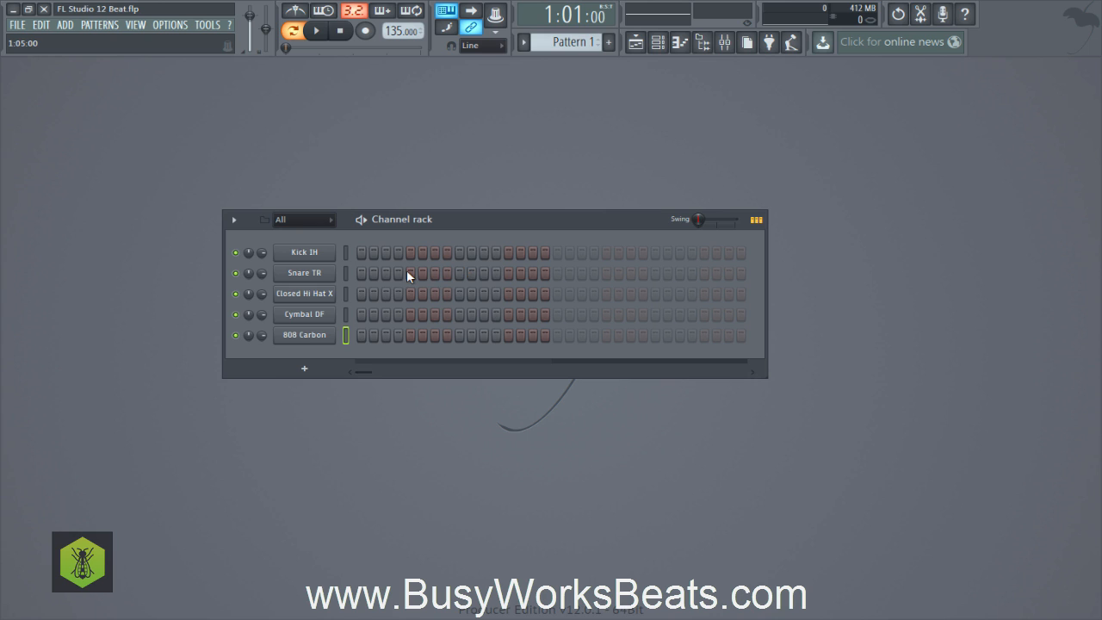
left_click(361, 253)
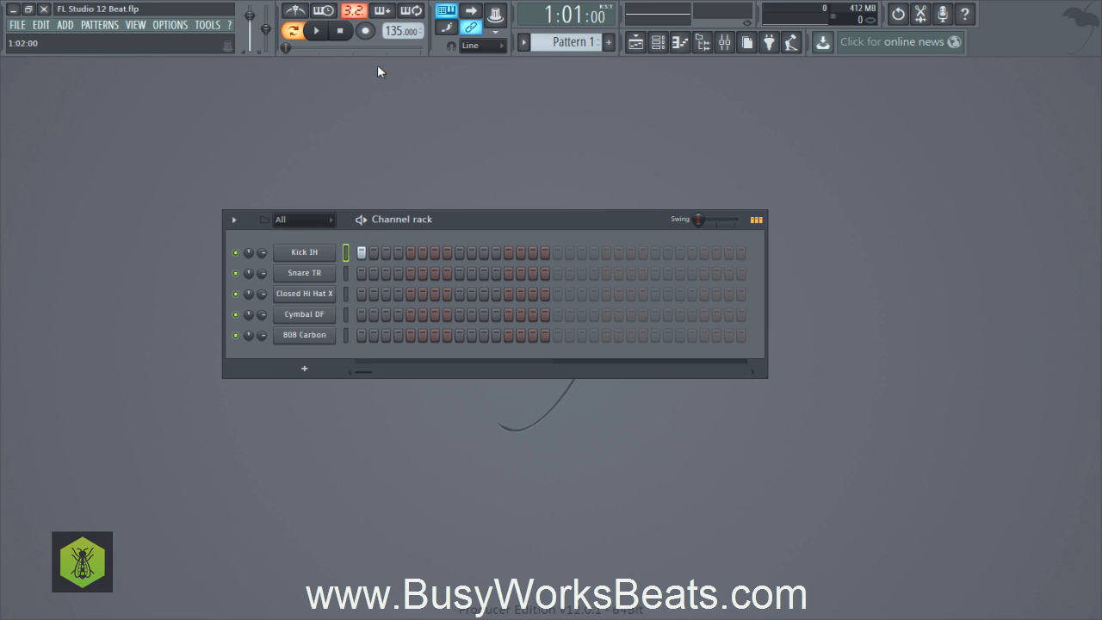
left_click(363, 253)
Turn on the metronome with the Hi-hat sound and play the empty pattern to hear the count.
left_click(301, 11)
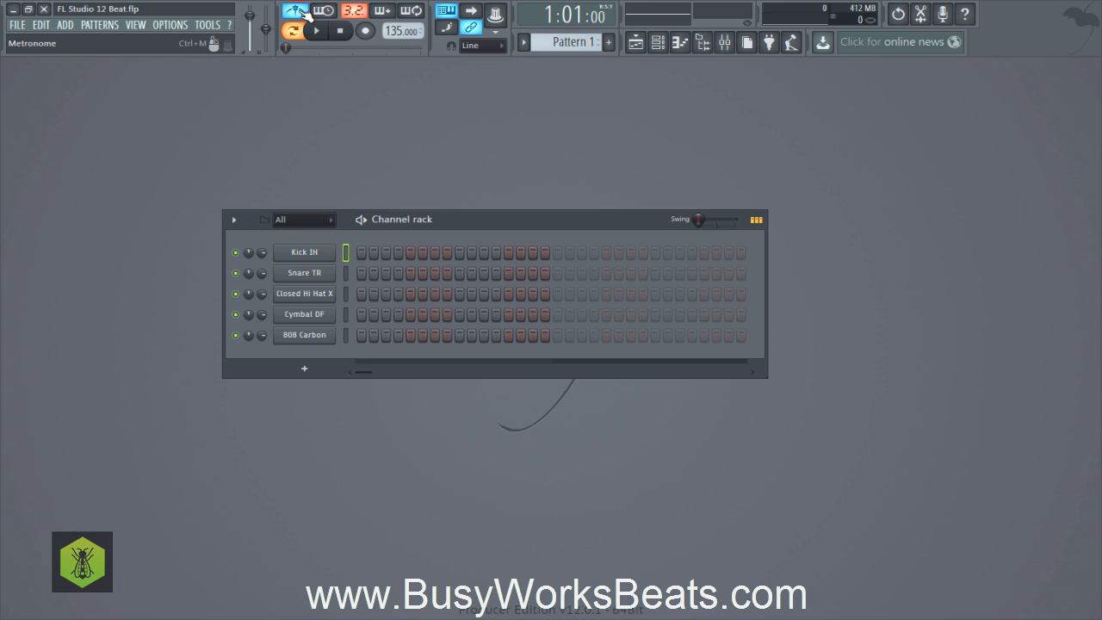
right_click(301, 12)
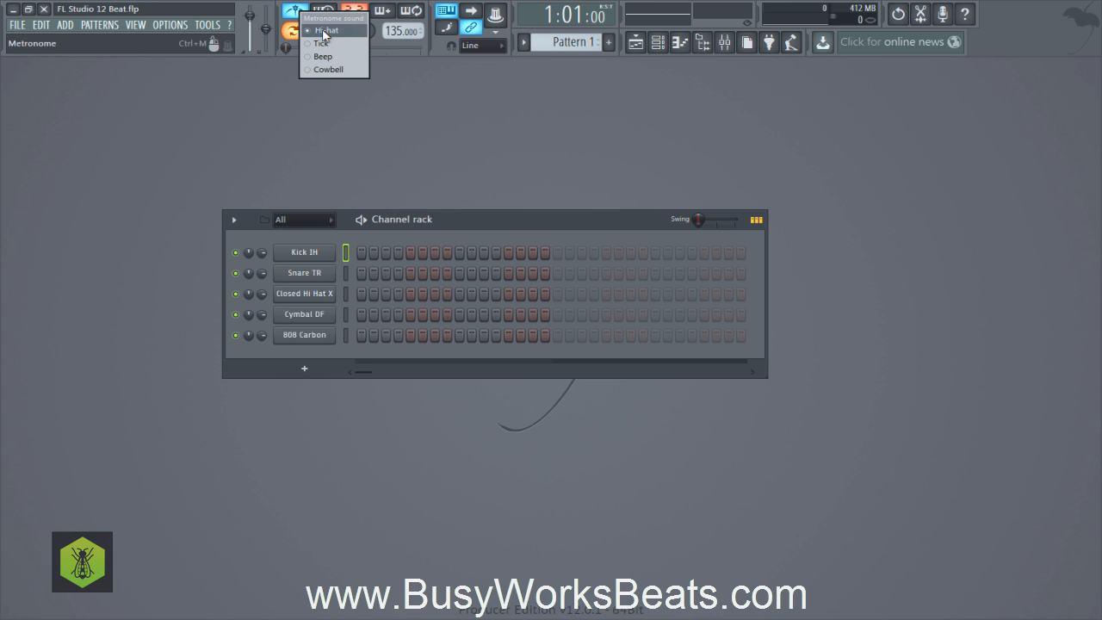
left_click(324, 32)
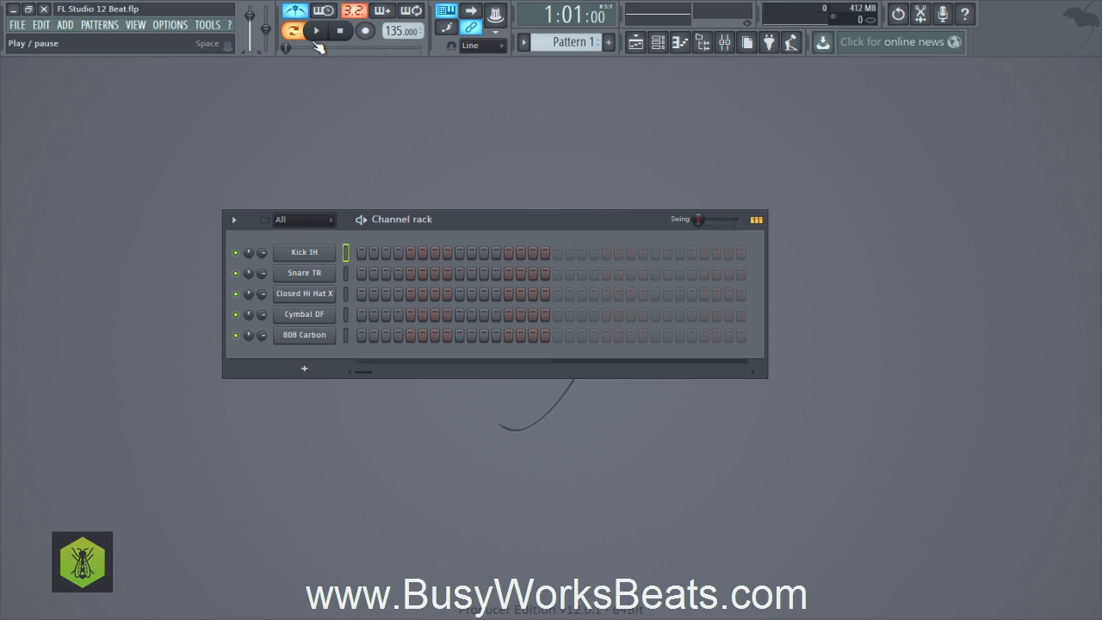
left_click(318, 35)
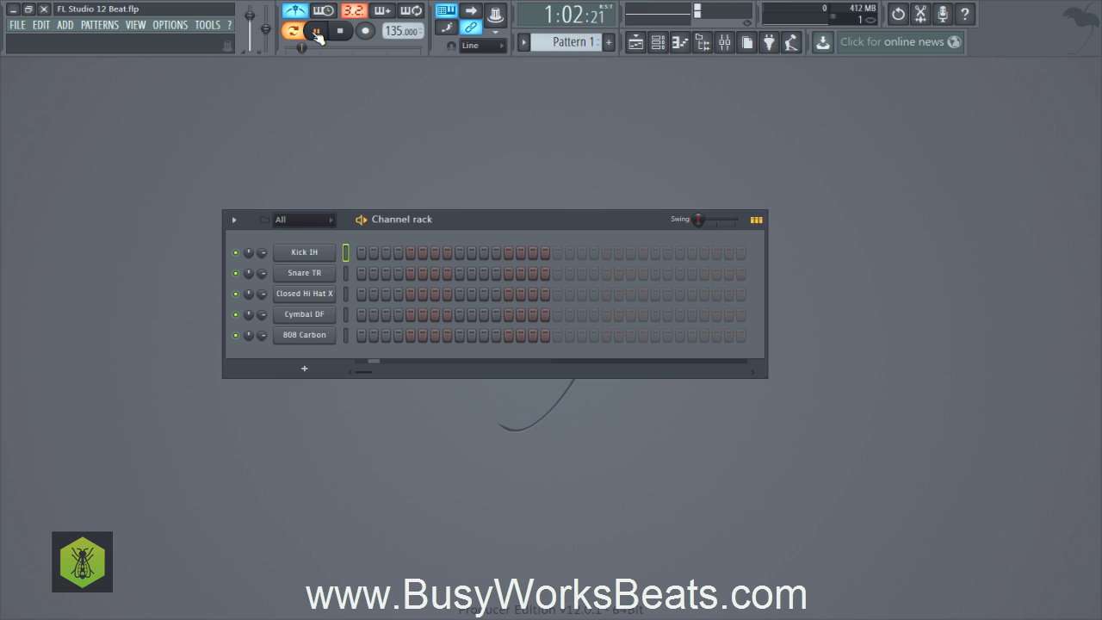
left_click(318, 33)
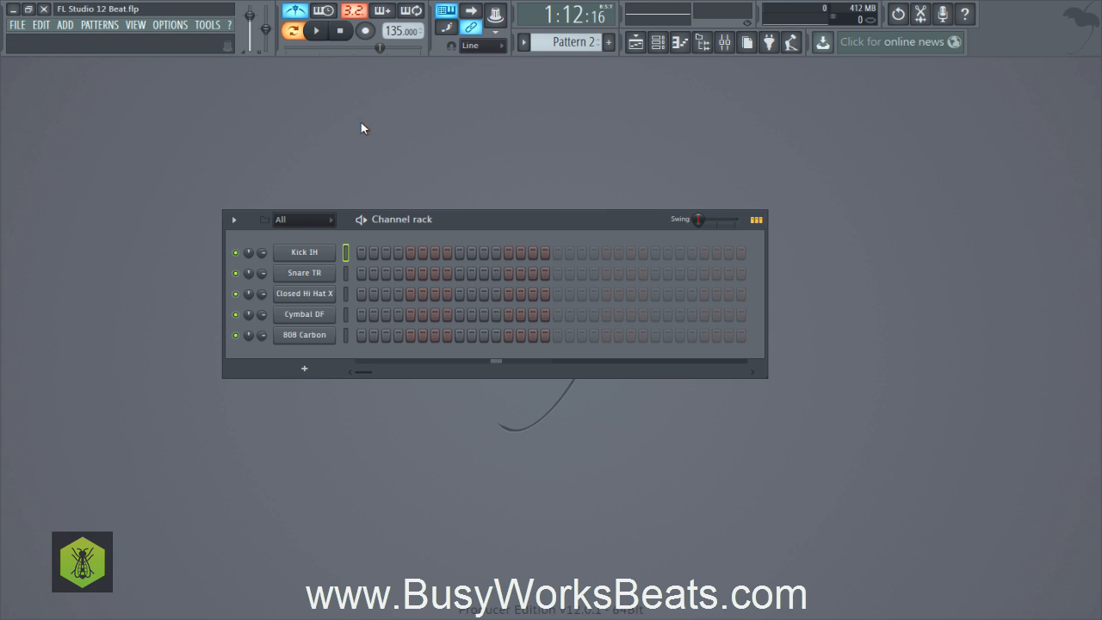
In Pattern 2, place Kick IH hits on steps 1 and 17 and Snare TR hits on steps 9 and 25.
left_click(361, 252)
left_click(458, 273)
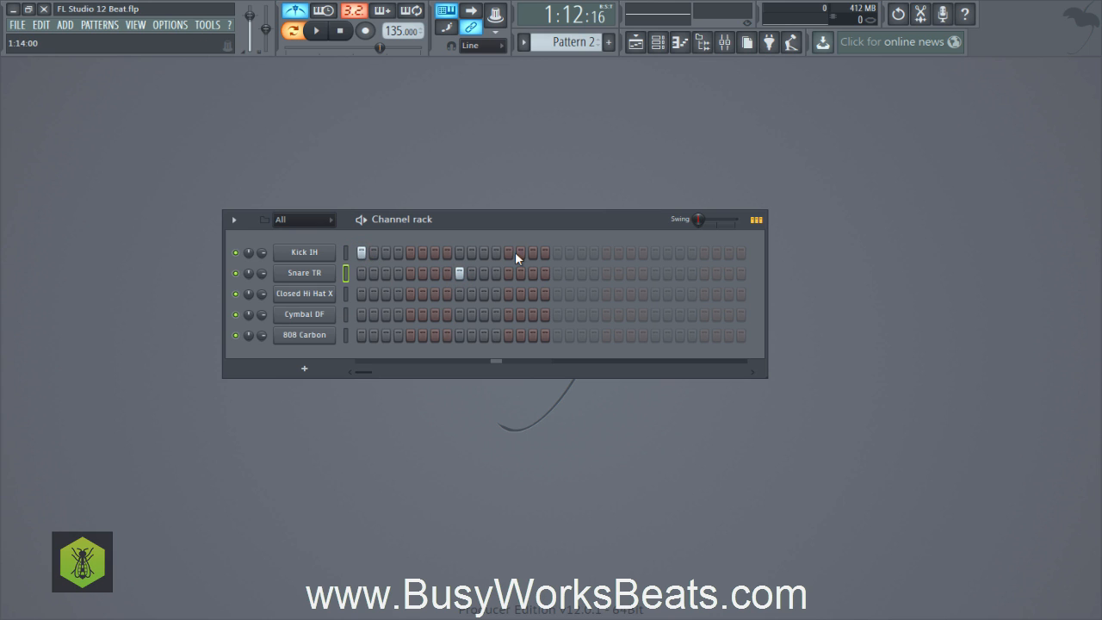
left_click(557, 252)
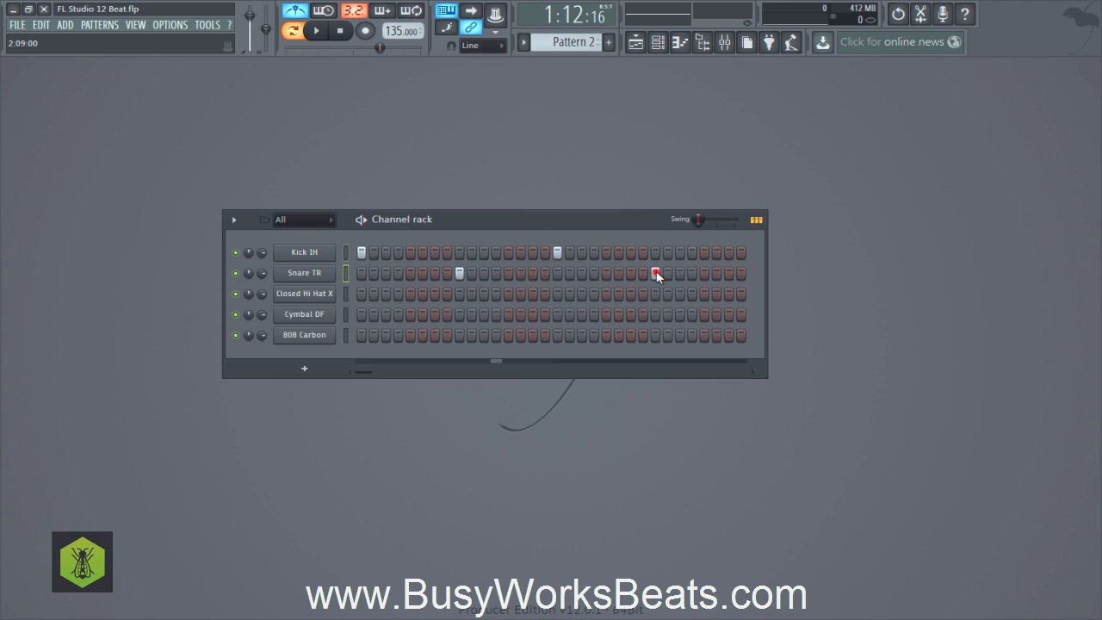
left_click(656, 273)
Play back the basic kick and snare pattern against the metronome.
left_click(339, 31)
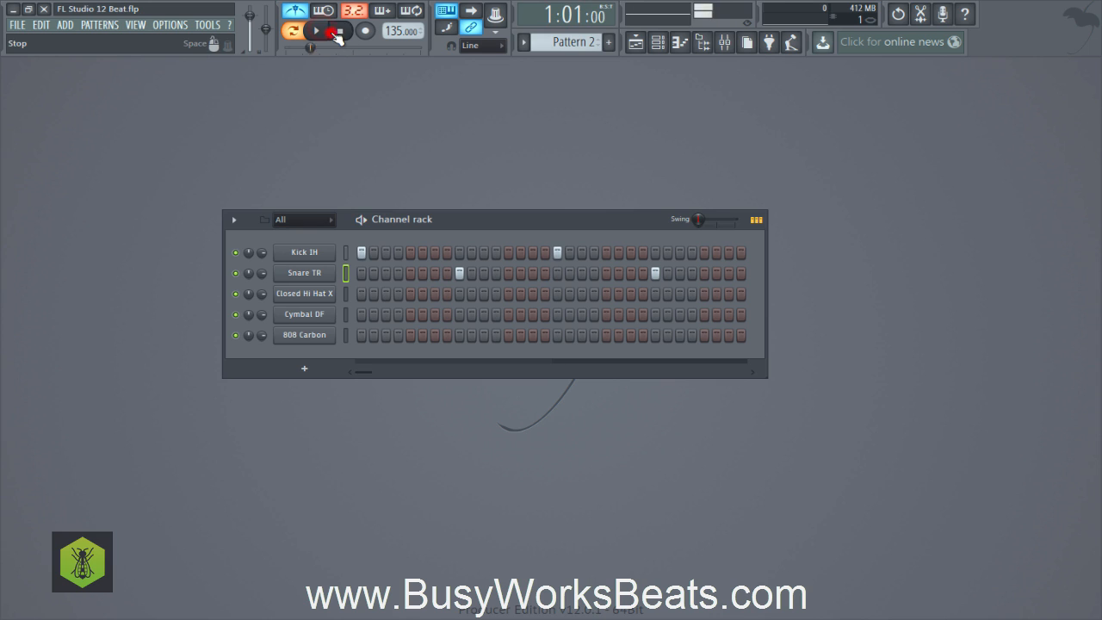
left_click(315, 31)
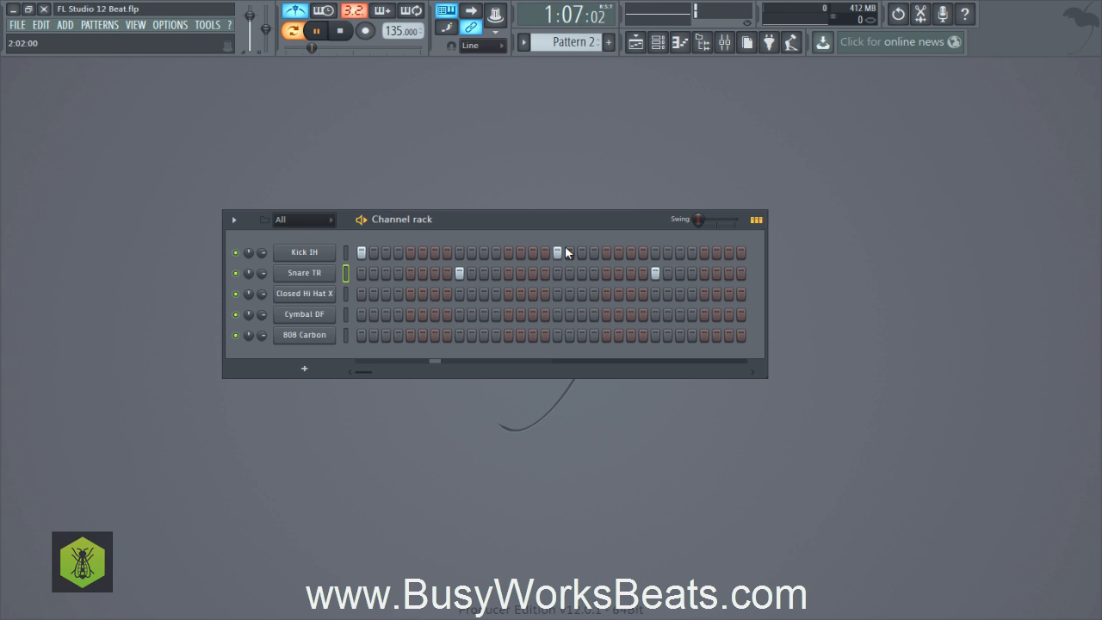
left_click(319, 32)
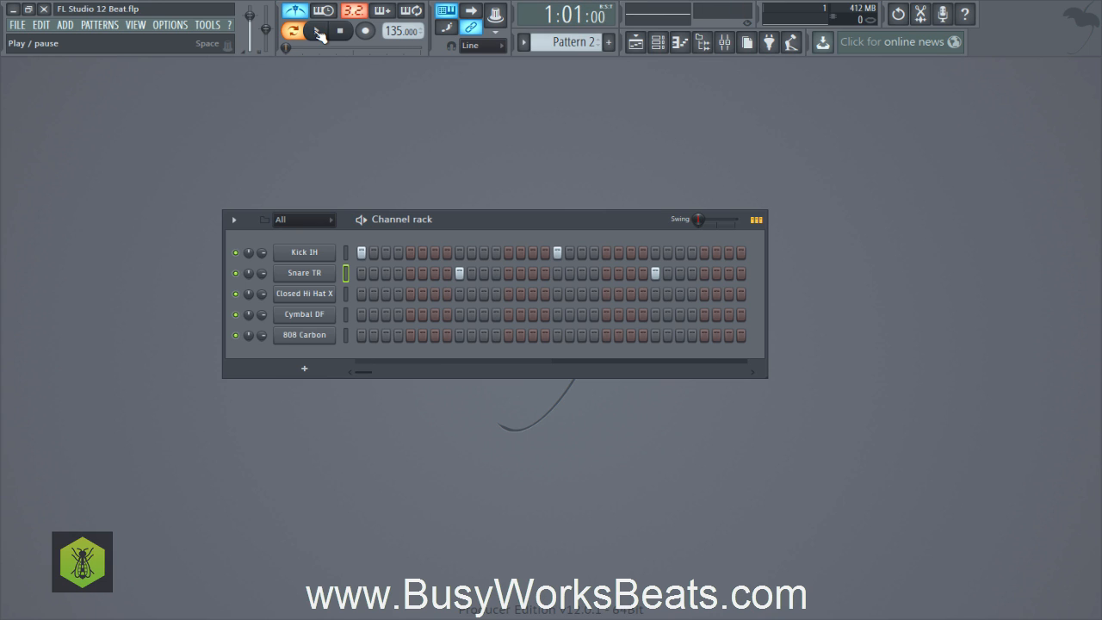
left_click(319, 32)
left_click(319, 32)
key("space")
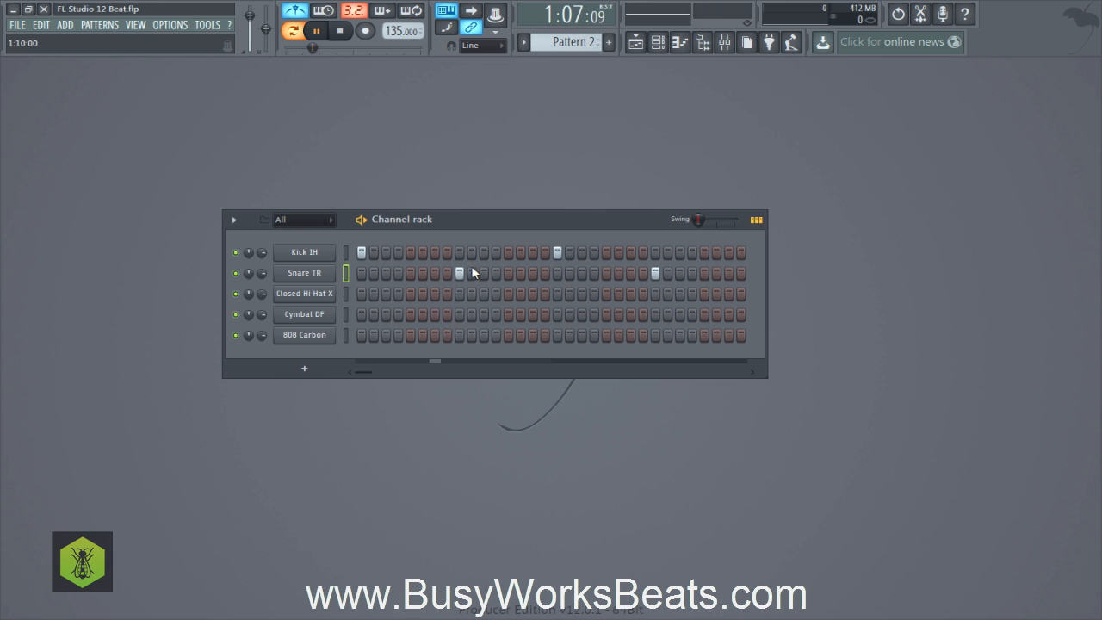
Remove the Kick IH hit on step 17 and add kicks on steps 7, 13, 19 and 21, auditioning the pattern.
left_click(558, 252)
key("space")
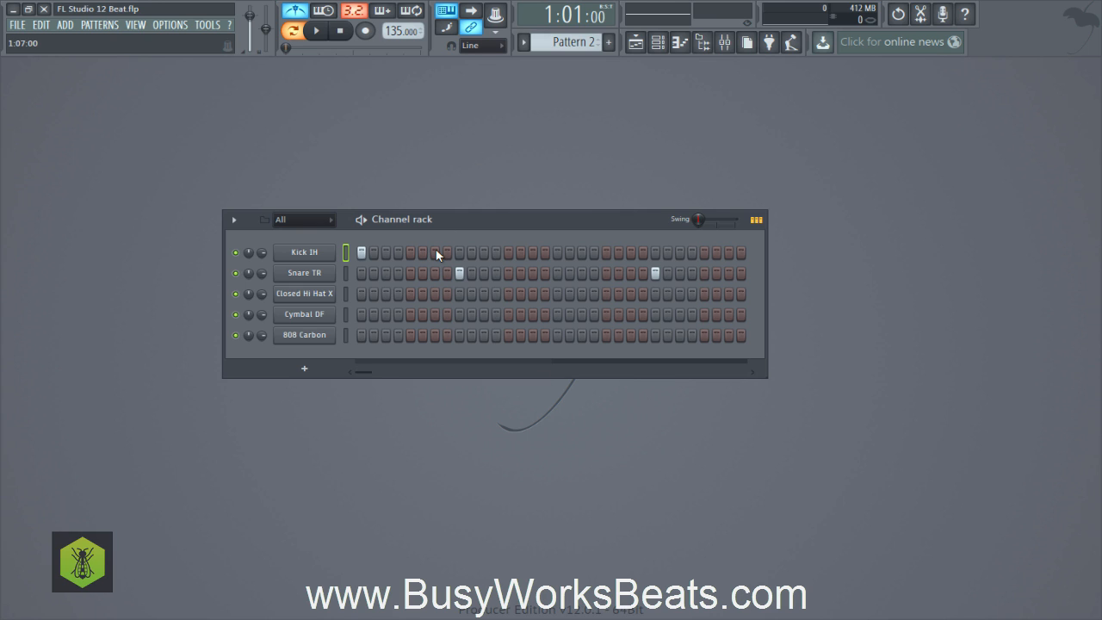
left_click(507, 253)
key("space")
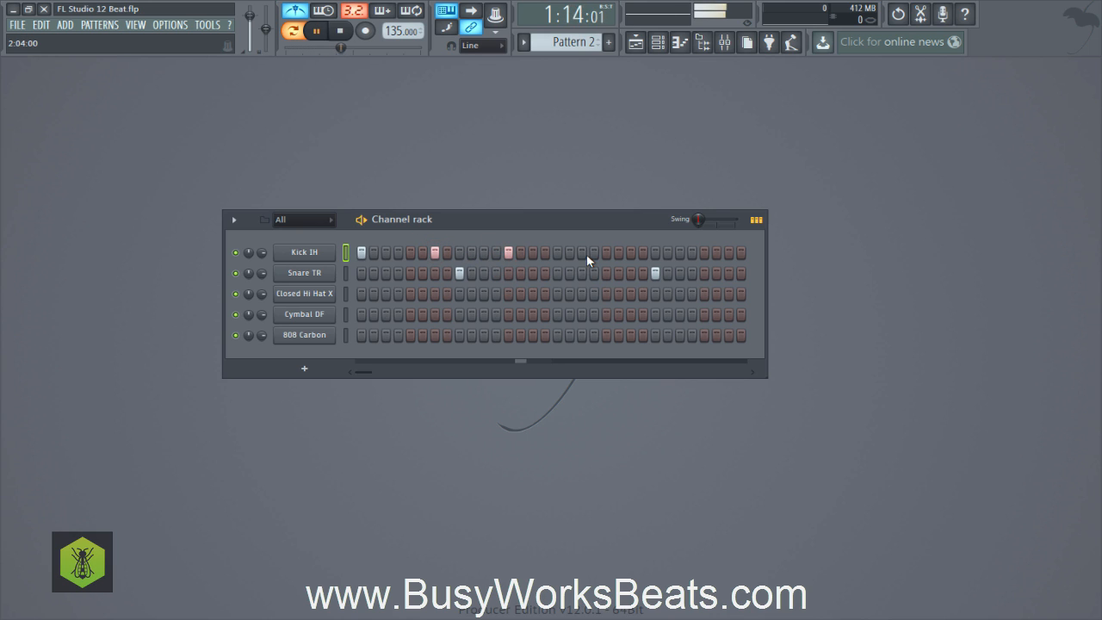
left_click(582, 253)
left_click(606, 253)
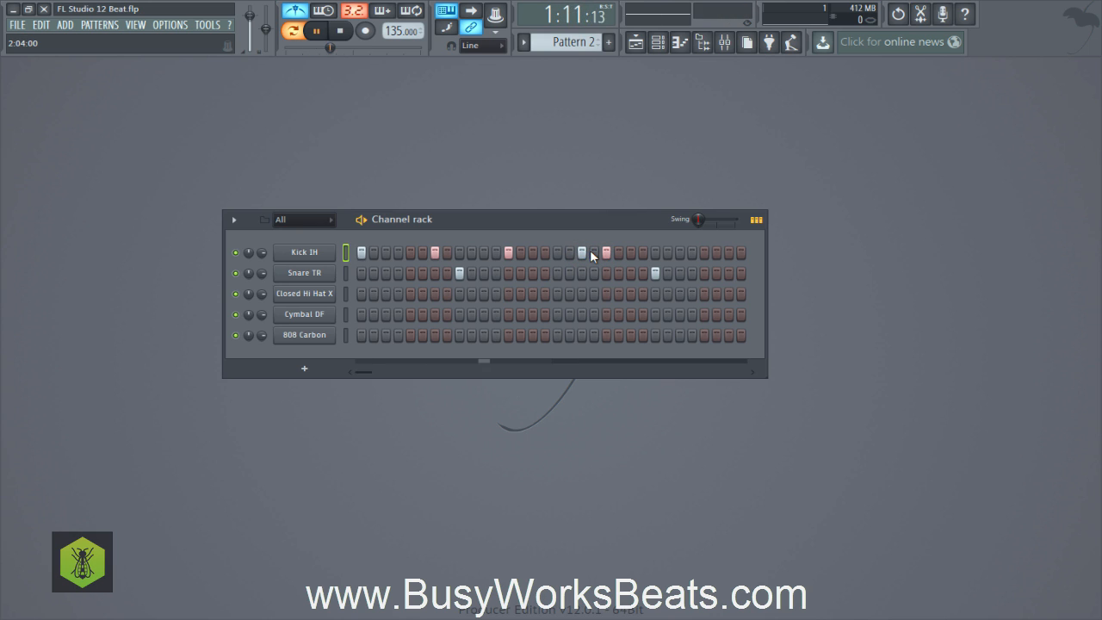
key("space")
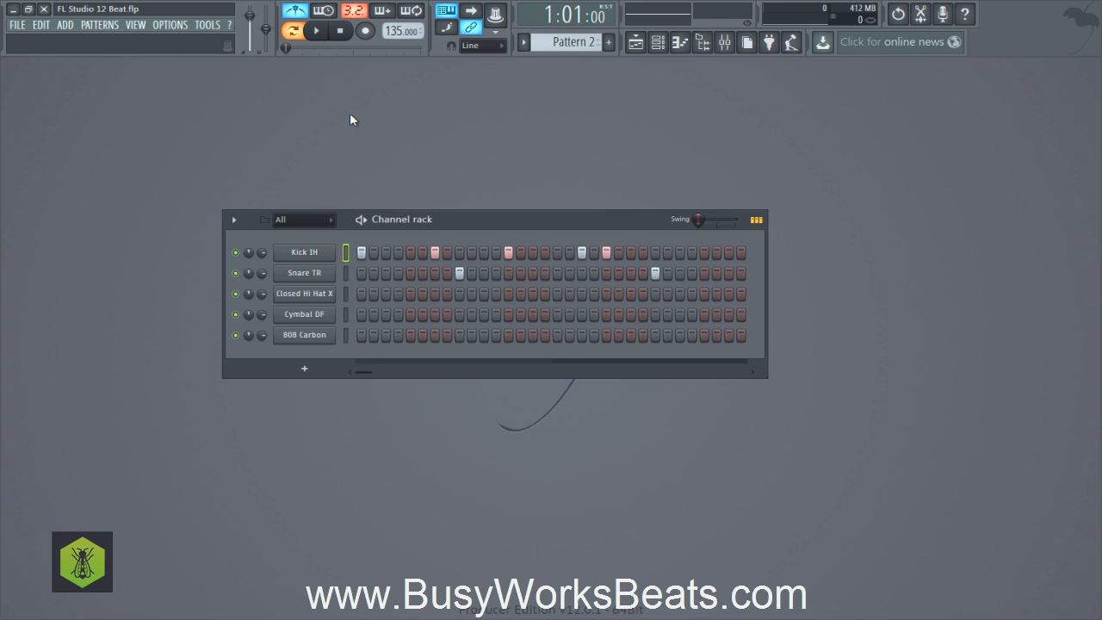
Play the reworked kick and snare pattern twice to check the groove, stopping playback after each pass.
key("space")
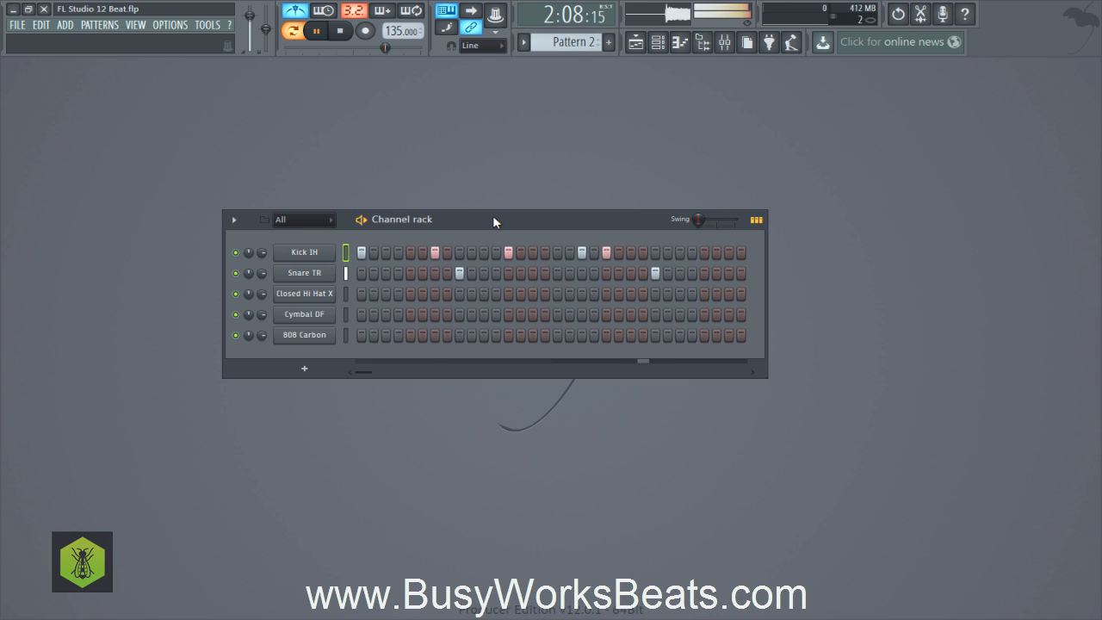
key("space")
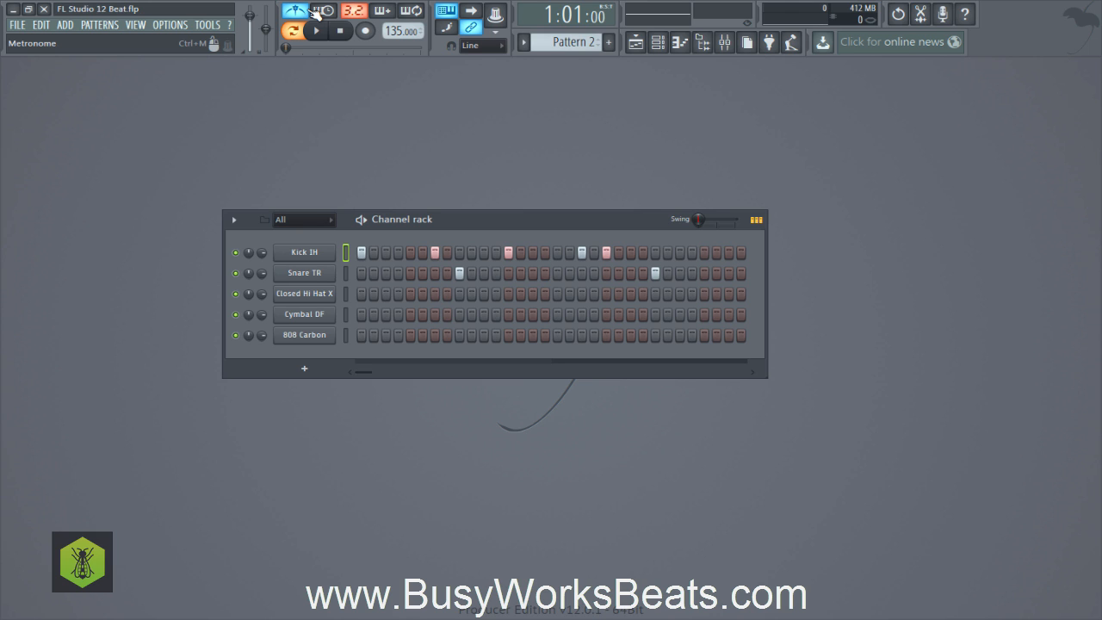
key("space")
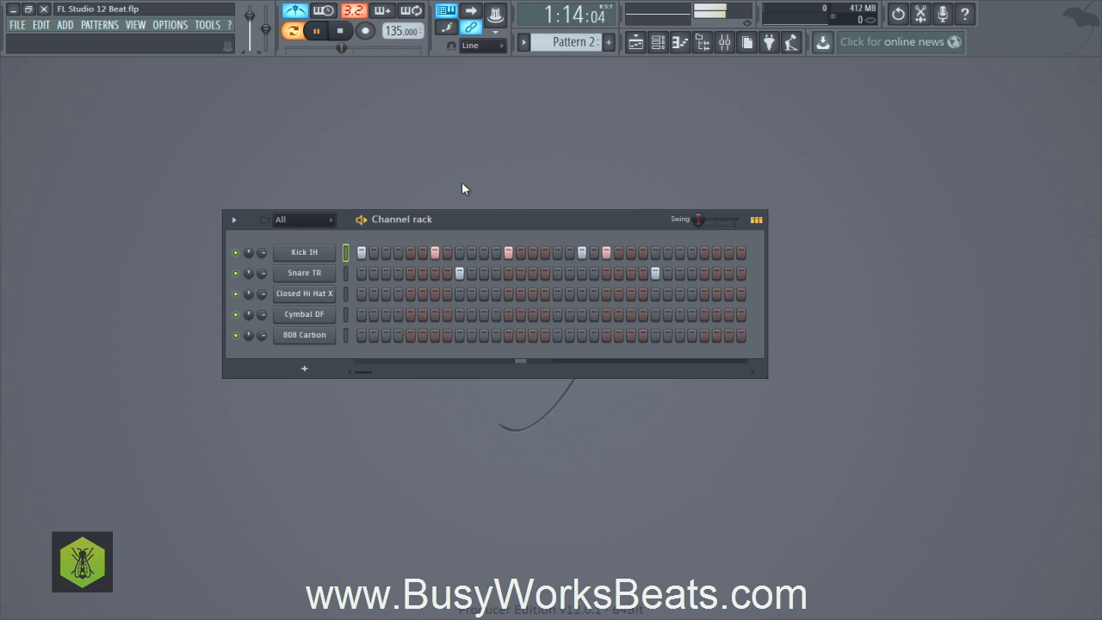
key("space")
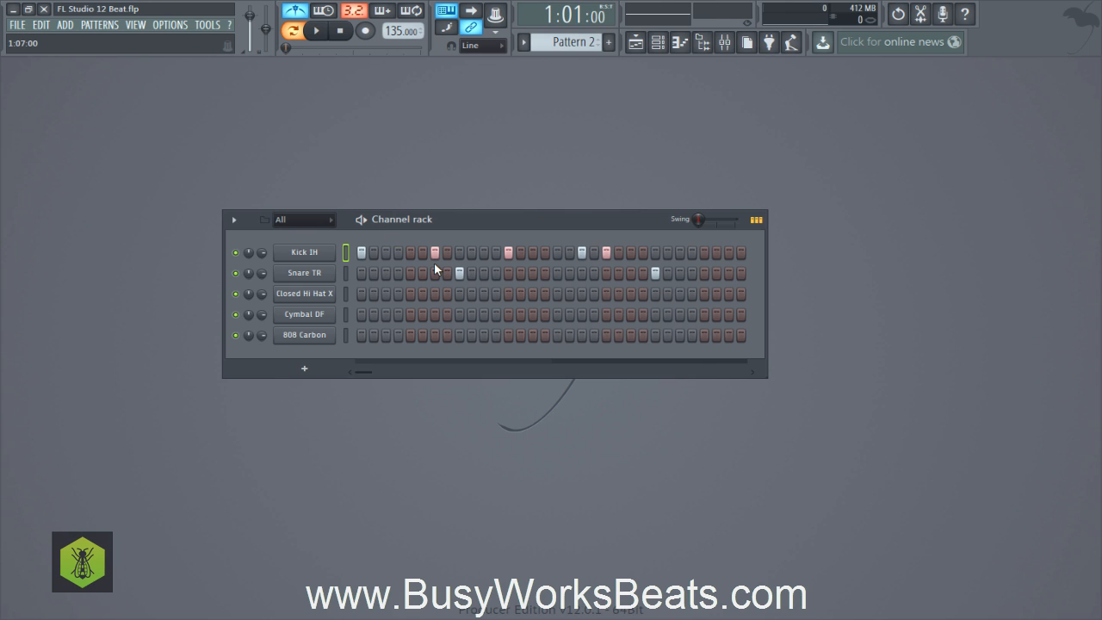
Clone the Kick IH channel and delete the cloned channel.
left_click(232, 220)
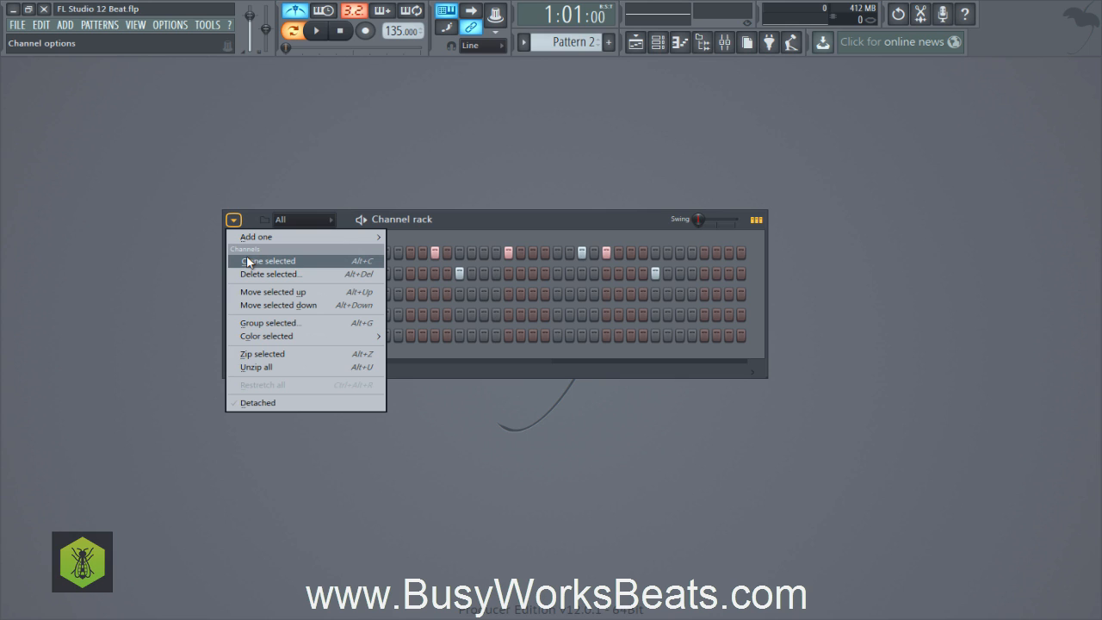
left_click(248, 260)
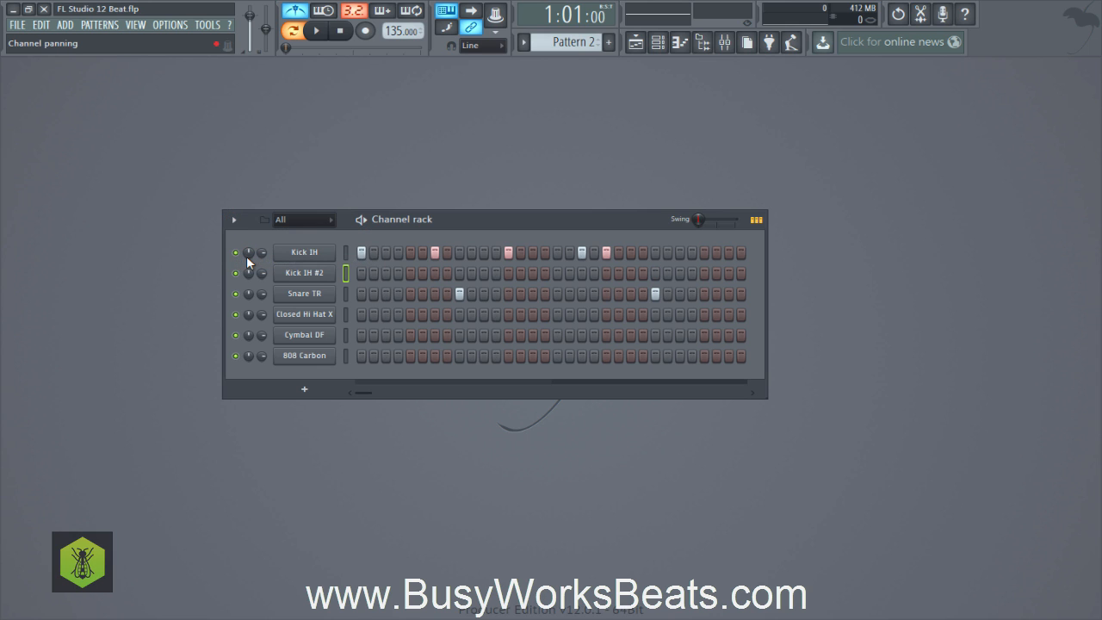
right_click(304, 275)
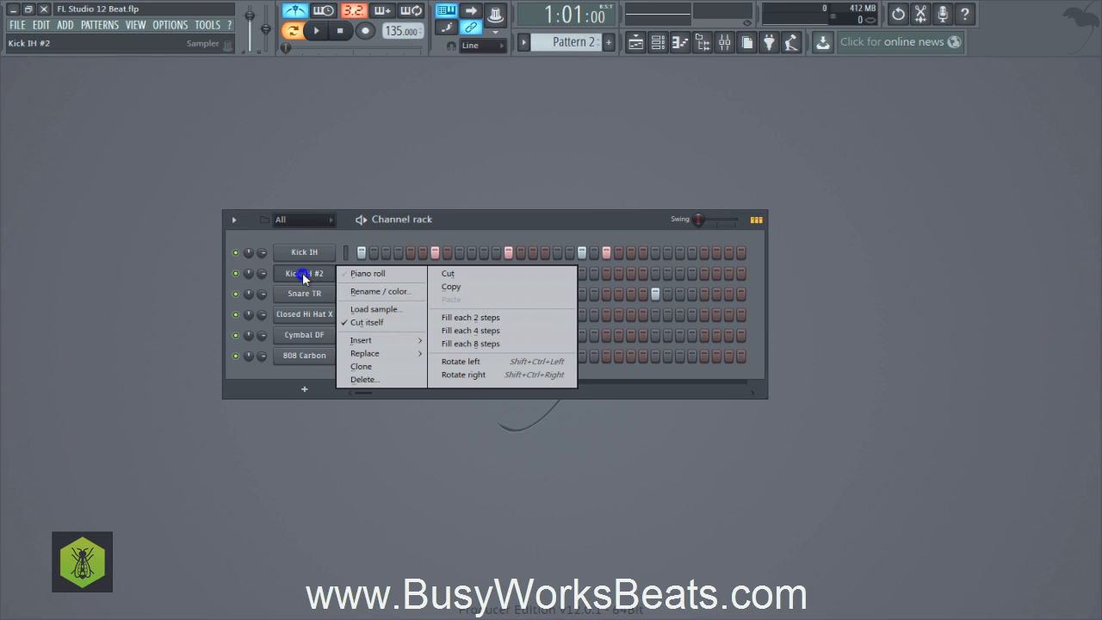
key("d")
key("Return")
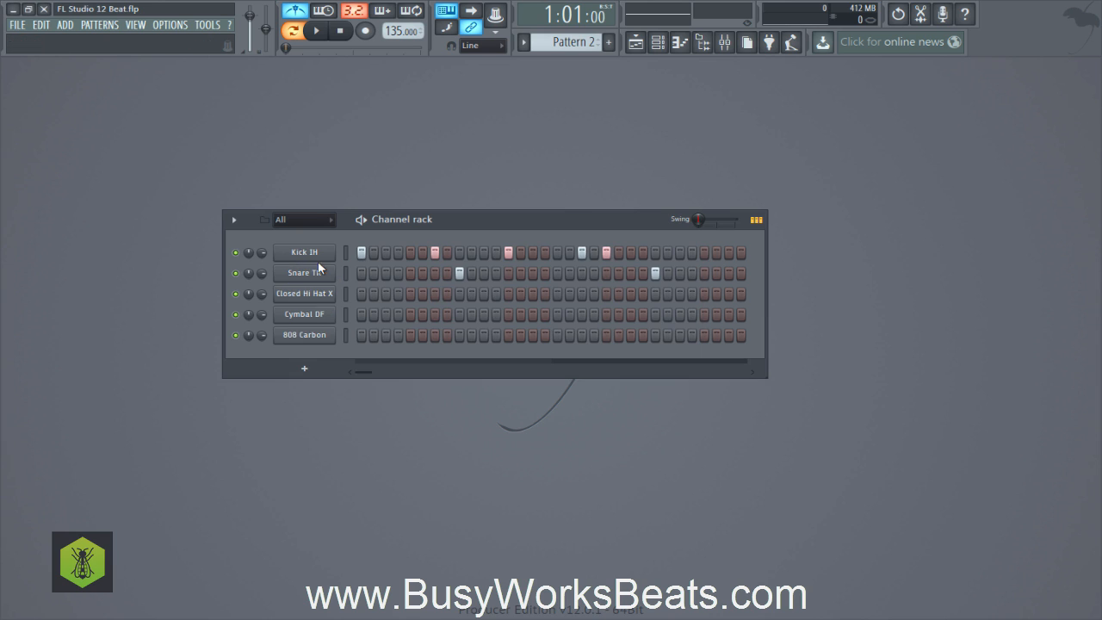
left_click(232, 221)
left_click(231, 221)
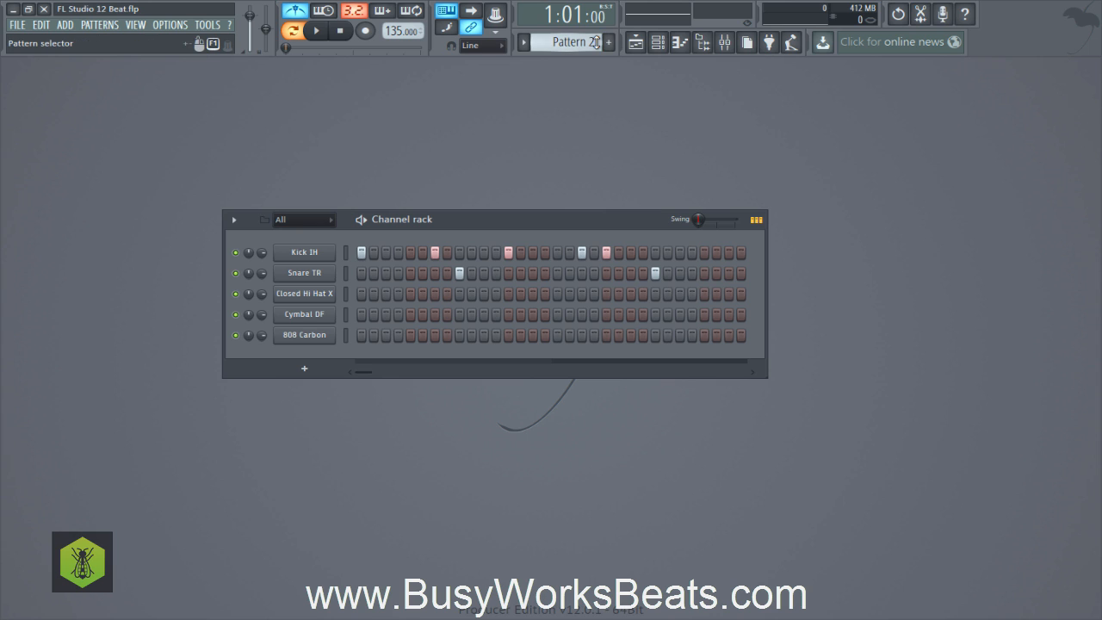
Clone Pattern 2 with its kick and snare steps into a new pattern.
left_click(527, 43)
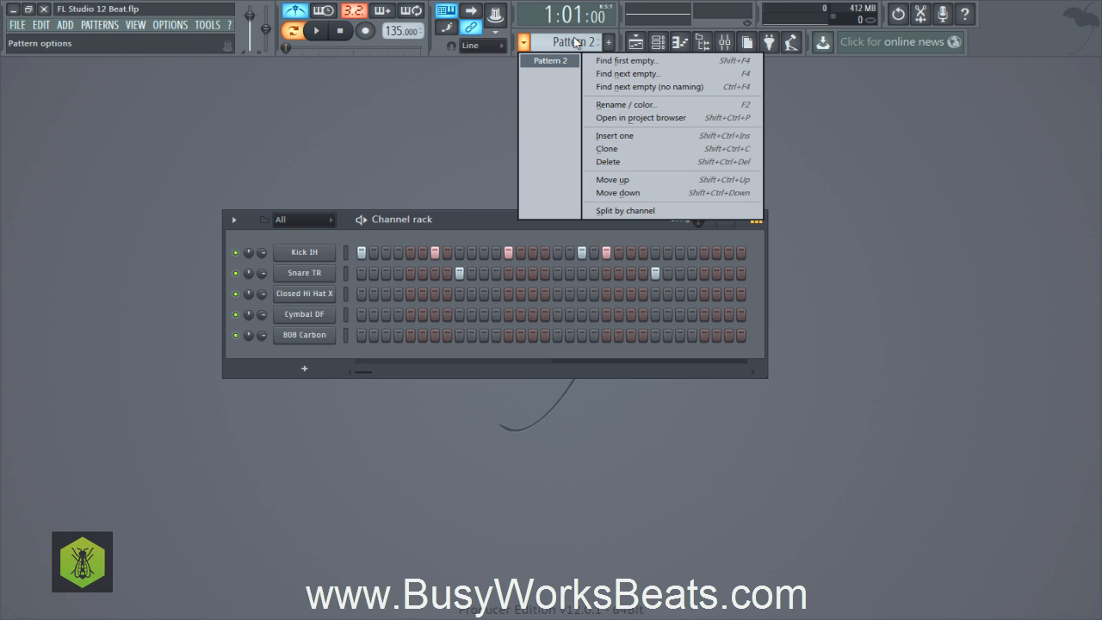
left_click(485, 215)
left_click_drag(561, 41, 560, 40)
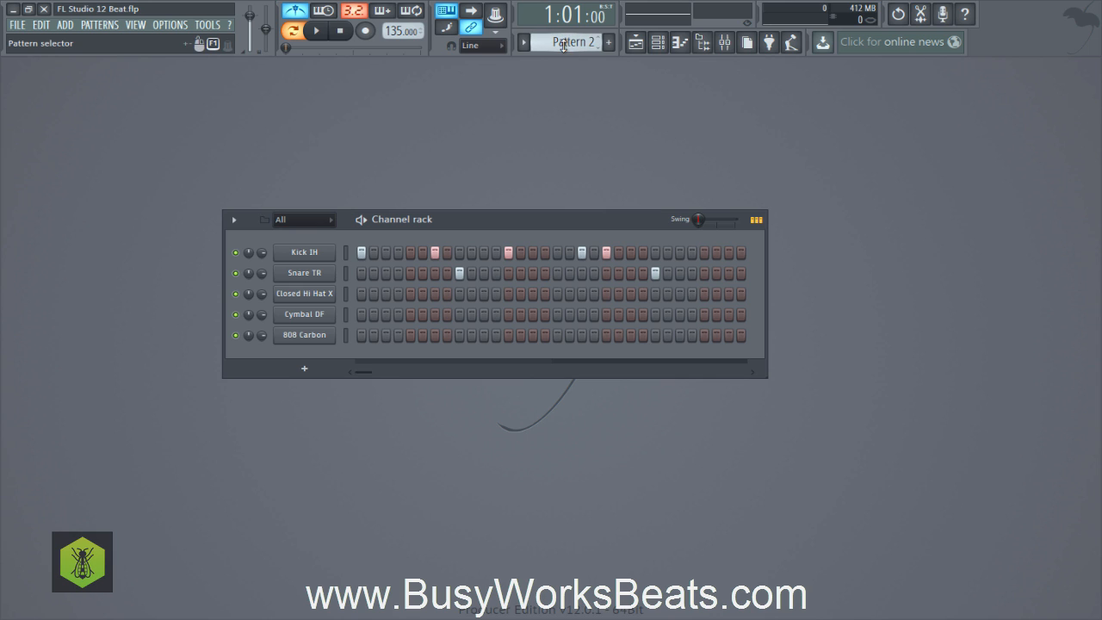
left_click_drag(563, 41, 563, 32)
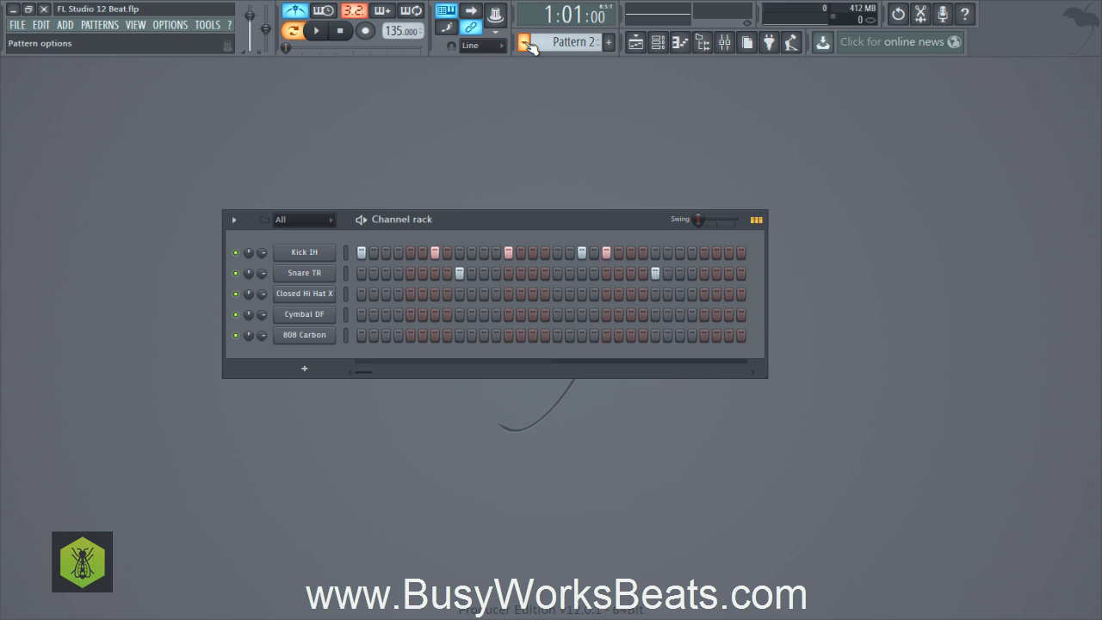
left_click(523, 43)
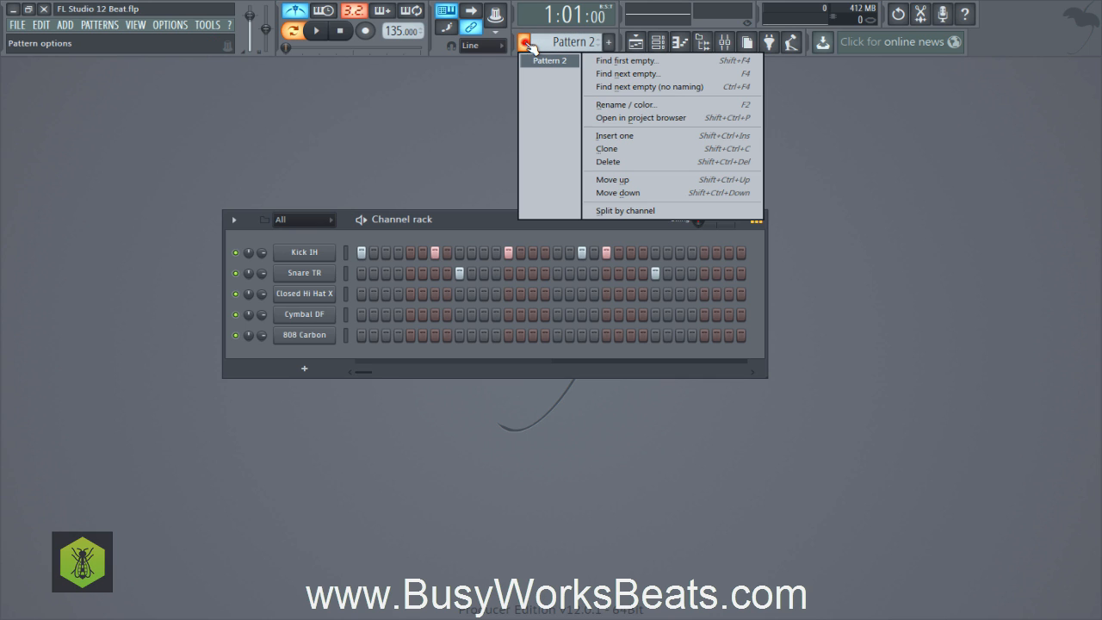
left_click(613, 149)
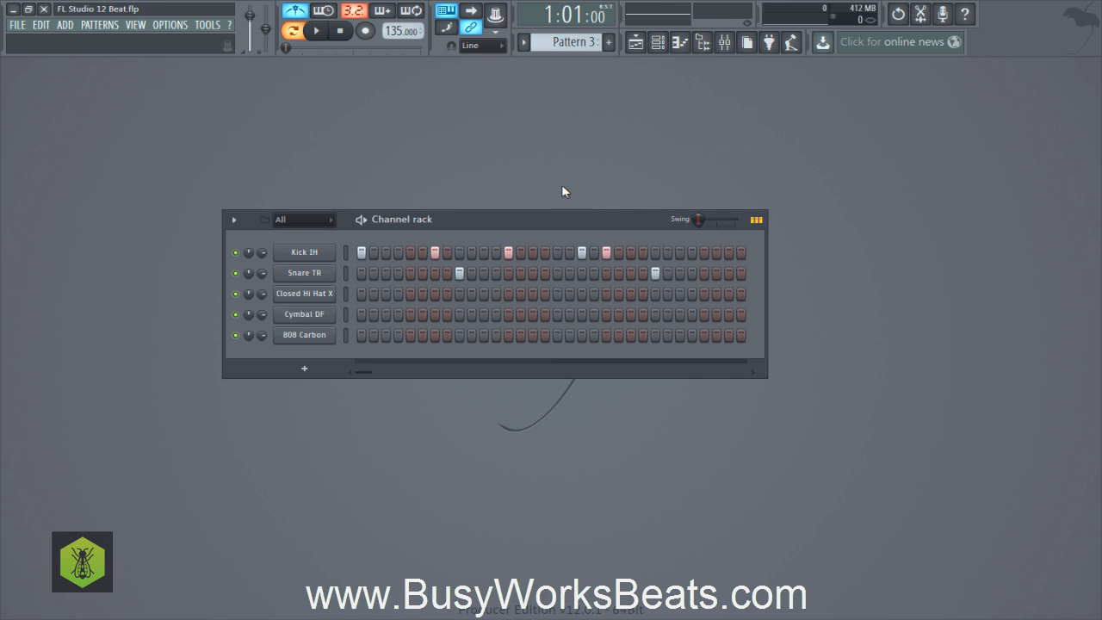
Add a Kick IH hit on step 27 of Pattern 3 and play the pattern to check it.
left_click_drag(573, 41, 572, 32)
left_click(683, 254)
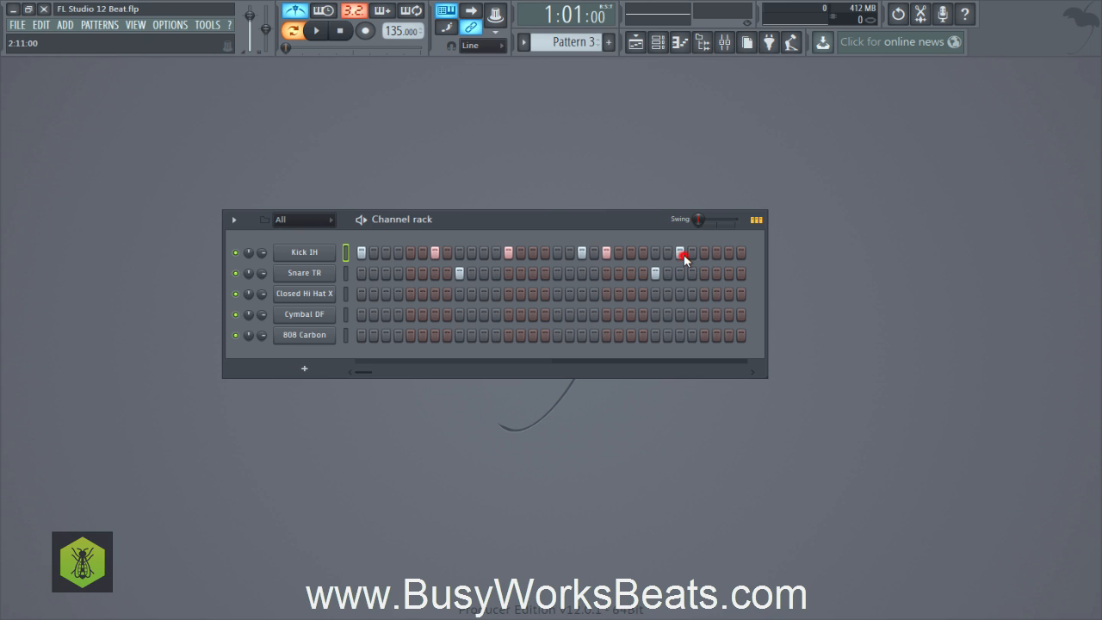
left_click(317, 31)
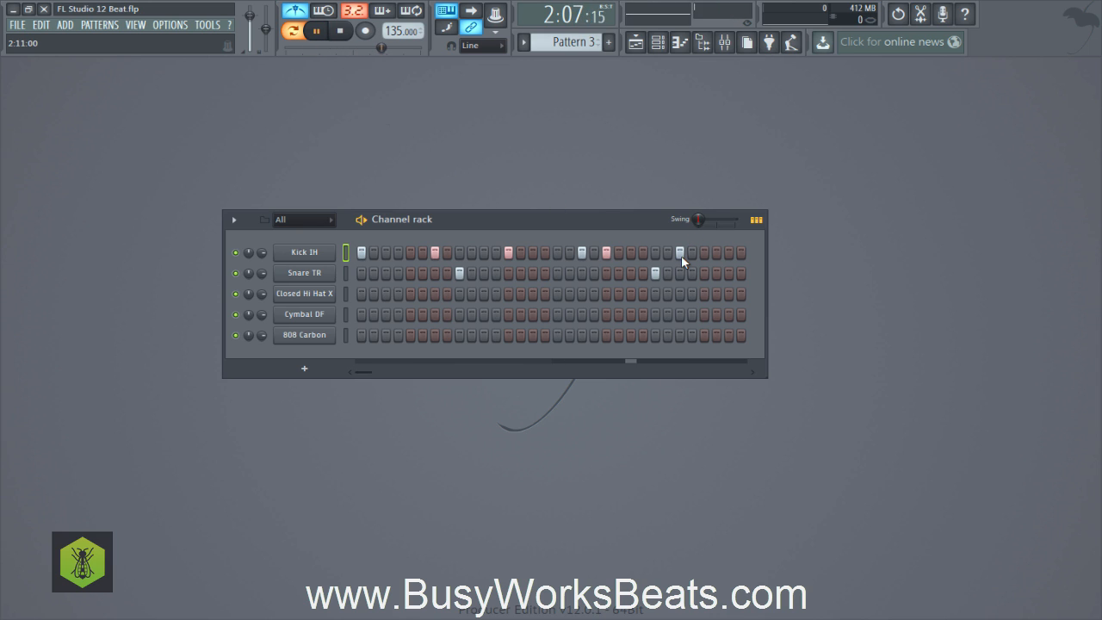
left_click(318, 33)
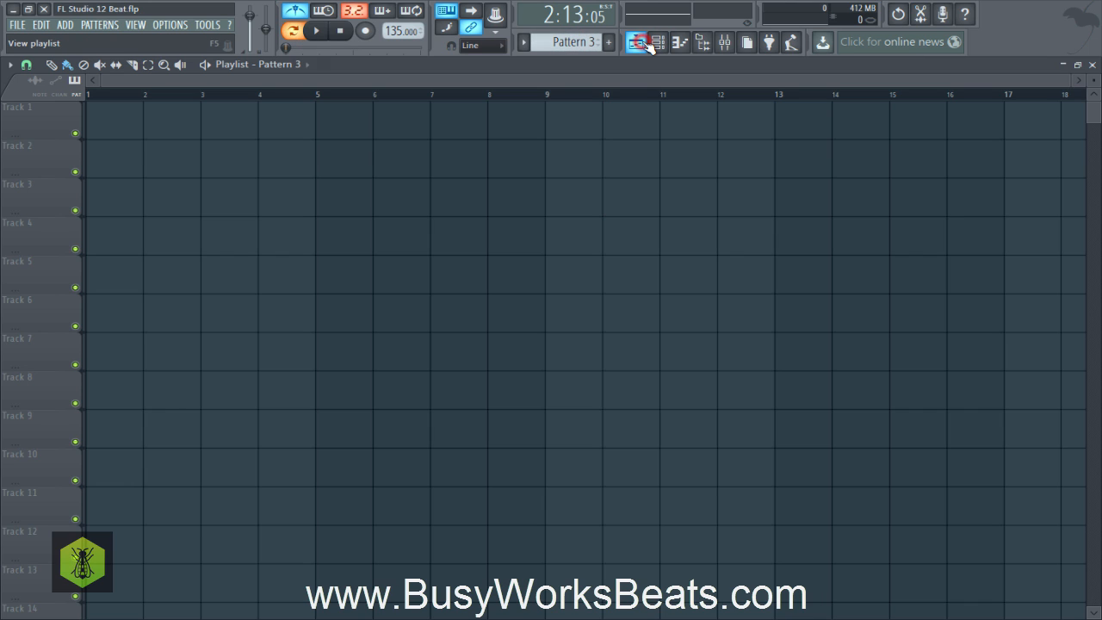
In the playlist, place Pattern 2 at bar 1 and Pattern 3 at bar 3 on Track 1.
left_click(637, 44)
left_click(77, 84)
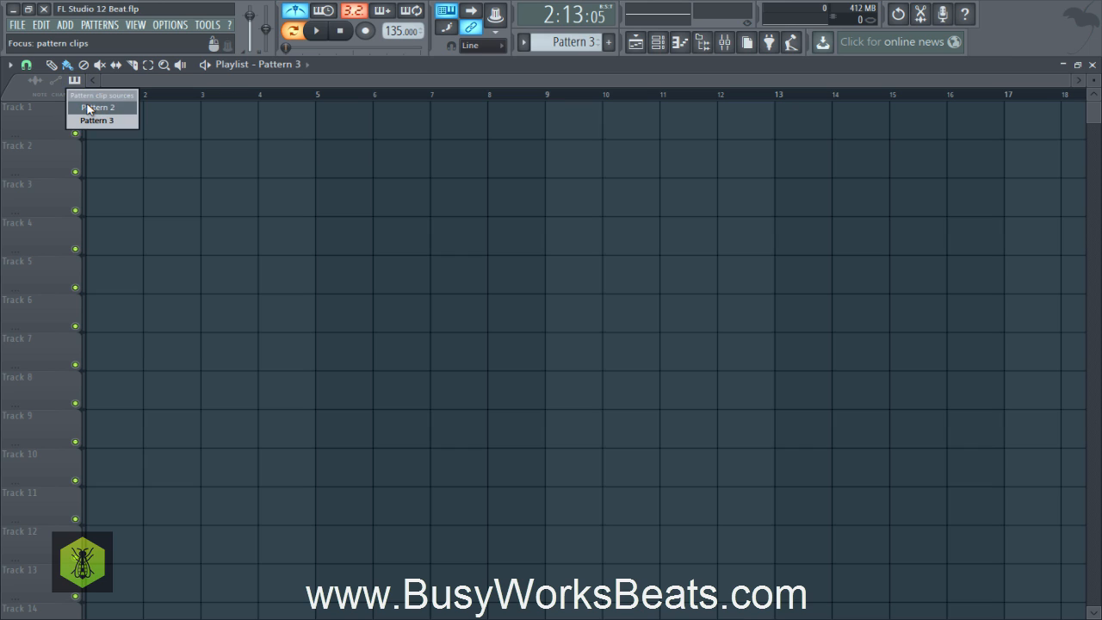
left_click(86, 107)
left_click(104, 125)
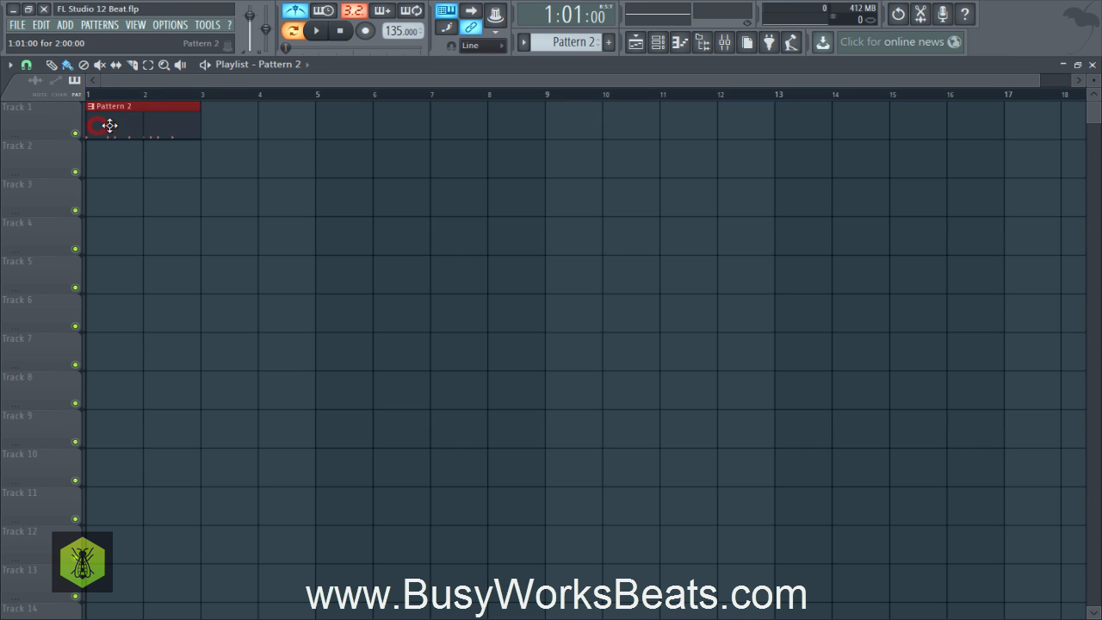
left_click(76, 86)
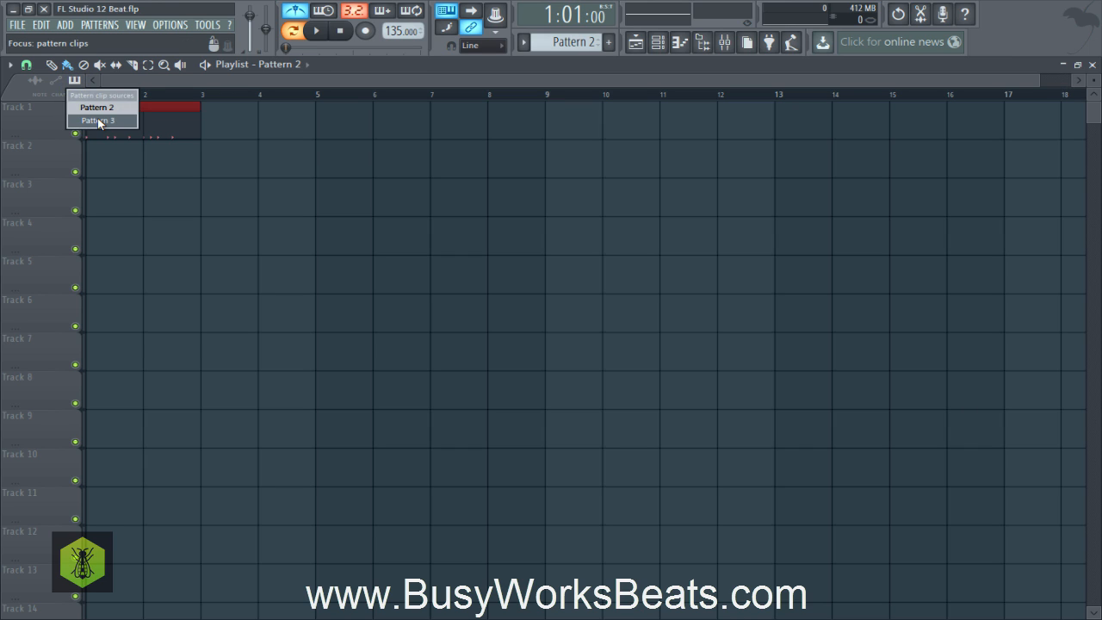
left_click(94, 116)
left_click(210, 114)
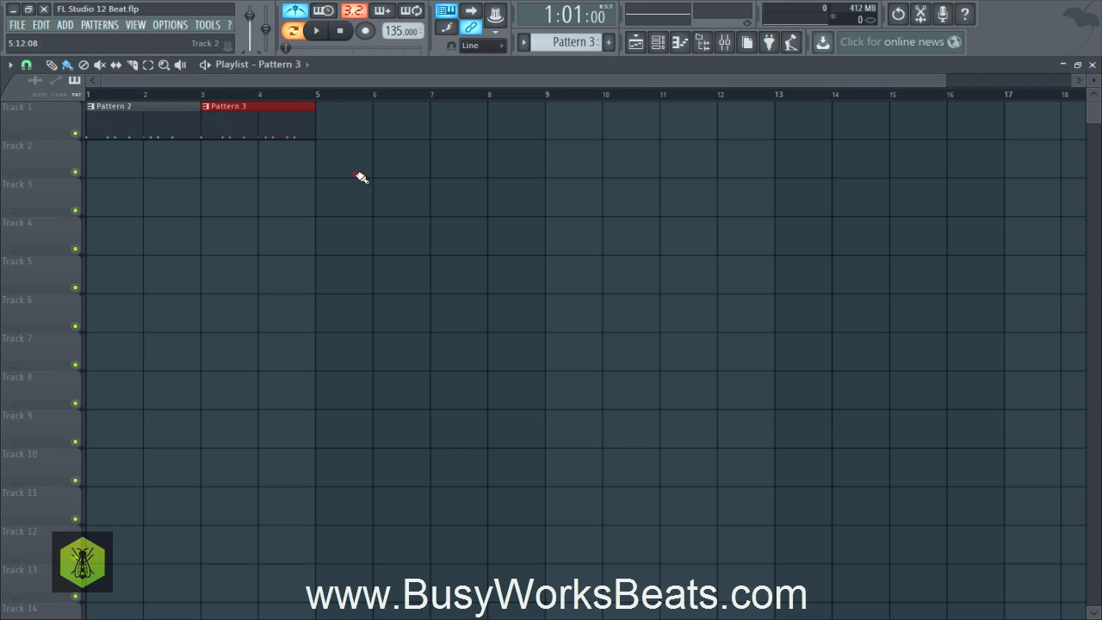
Try to duplicate the Pattern 2 and Pattern 3 clips on Track 1 by copying and pasting them.
left_click_drag(356, 177, 92, 127)
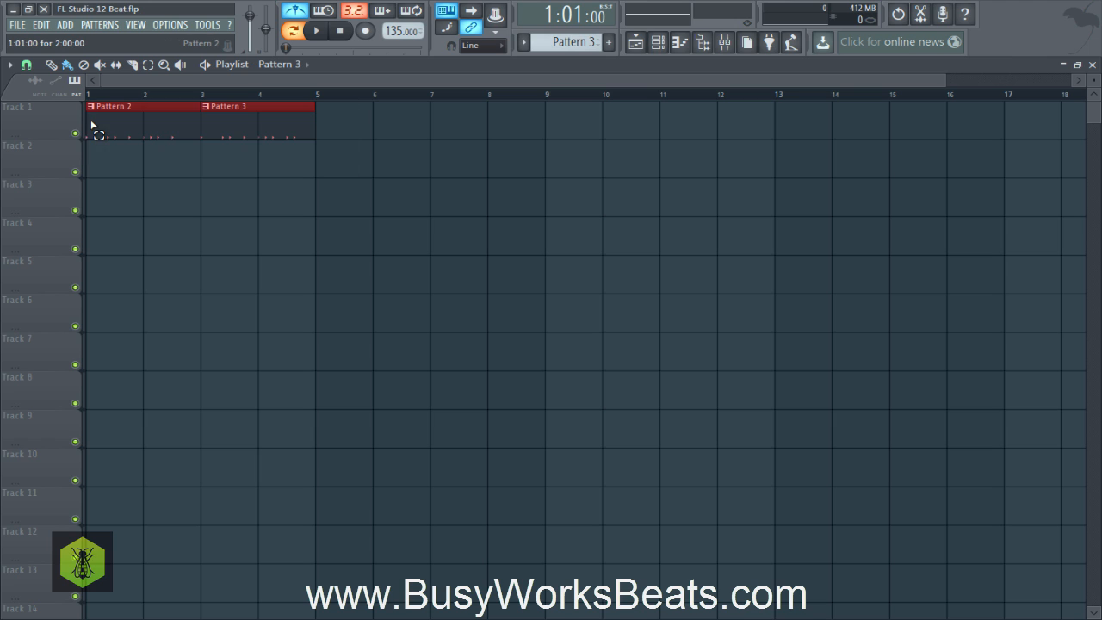
key("ctrl+c")
key("ctrl+v")
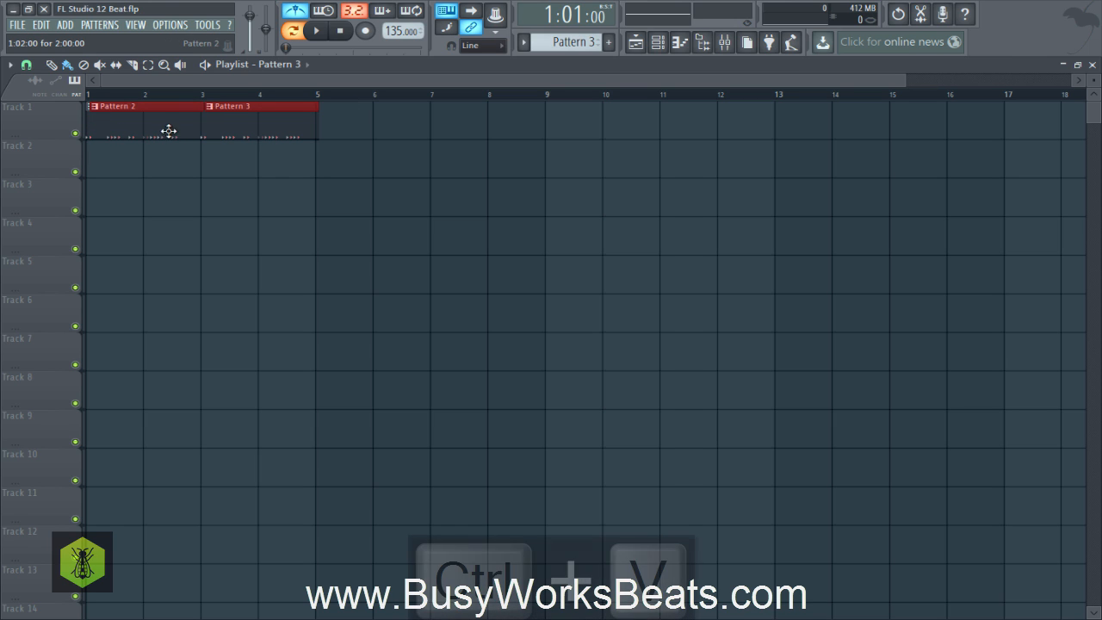
left_click(211, 125)
right_click(164, 130, "ctrl")
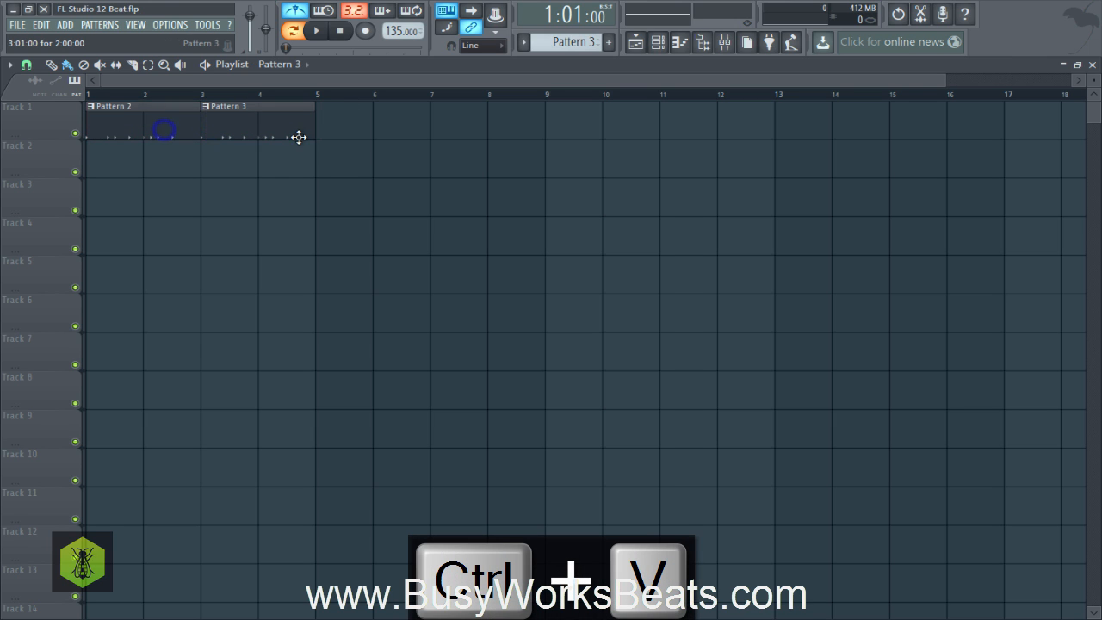
left_click_drag(268, 133, 135, 130)
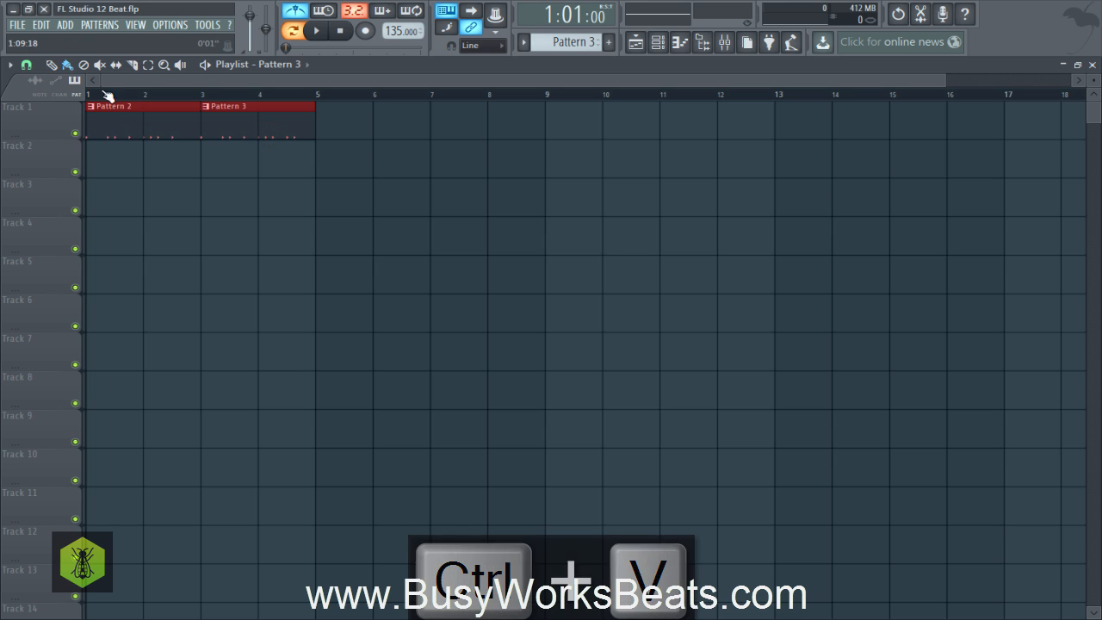
Set the playlist snap to Bar and clear the clip selection.
left_click(26, 65)
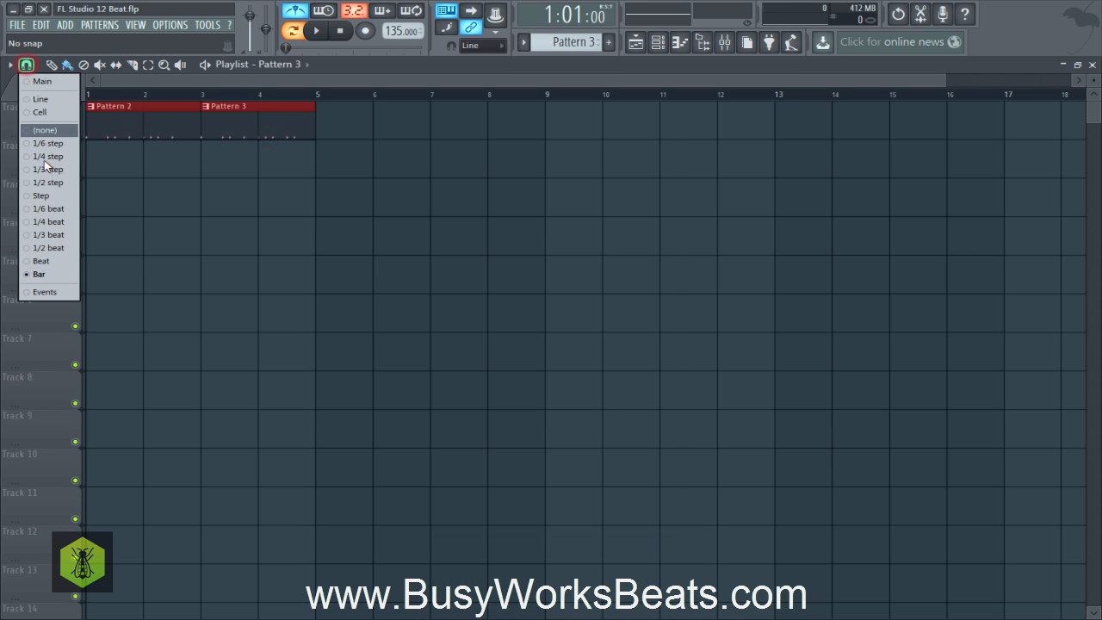
left_click(40, 274)
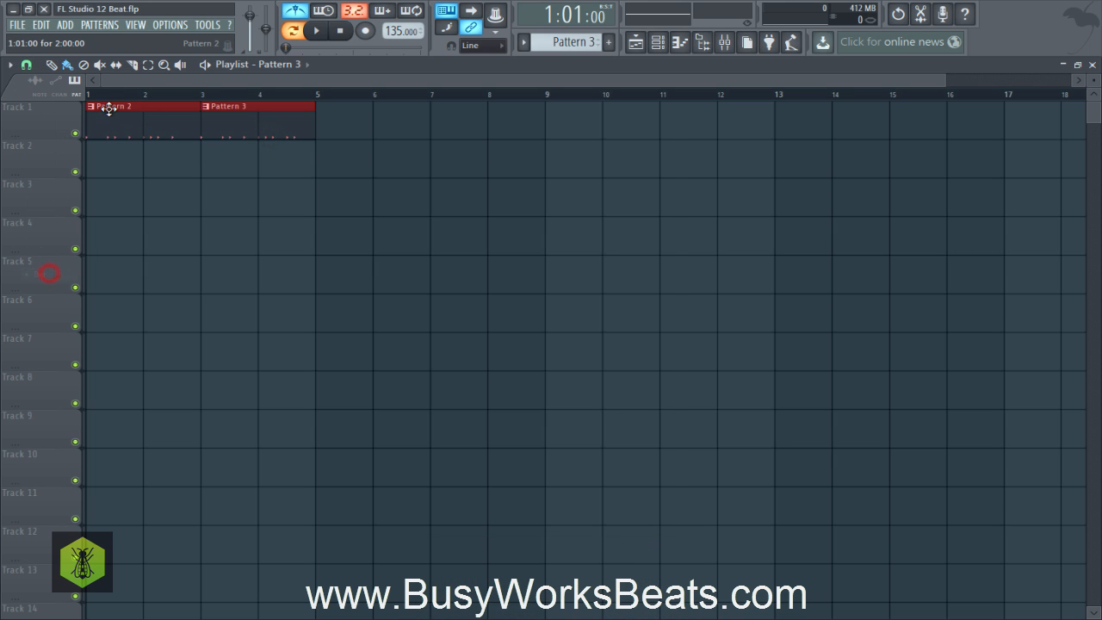
left_click(149, 68)
left_click_drag(265, 125, 148, 135)
right_click(176, 169)
Place another Pattern 2 clip at bar 5 and another Pattern 3 clip at bar 7 on Track 1.
right_click(74, 82)
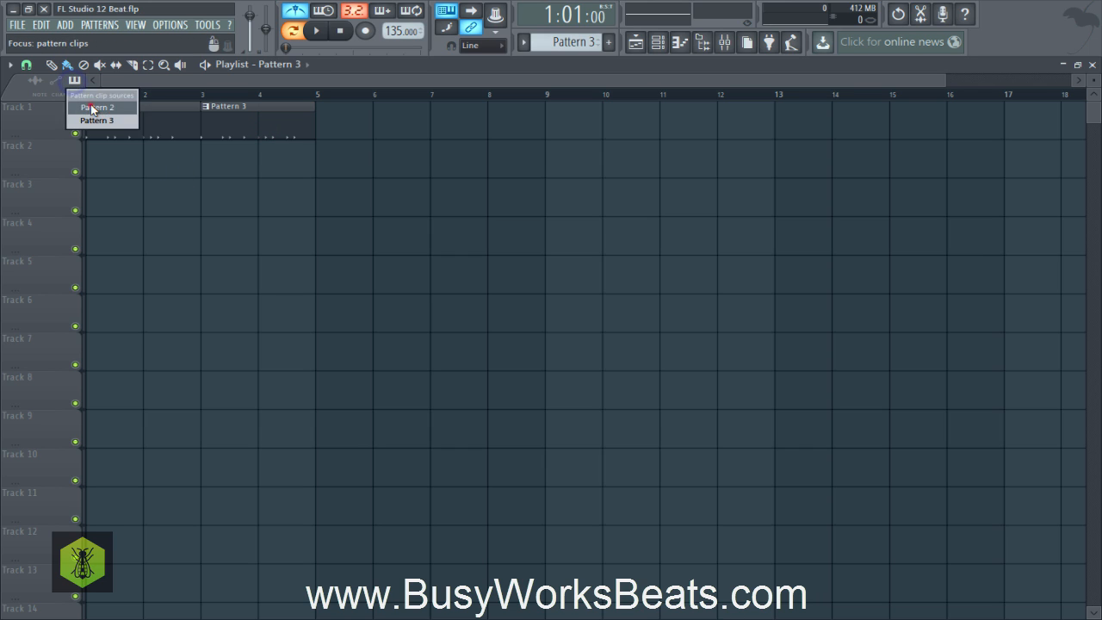
left_click(96, 107)
left_click(319, 129)
right_click(74, 81)
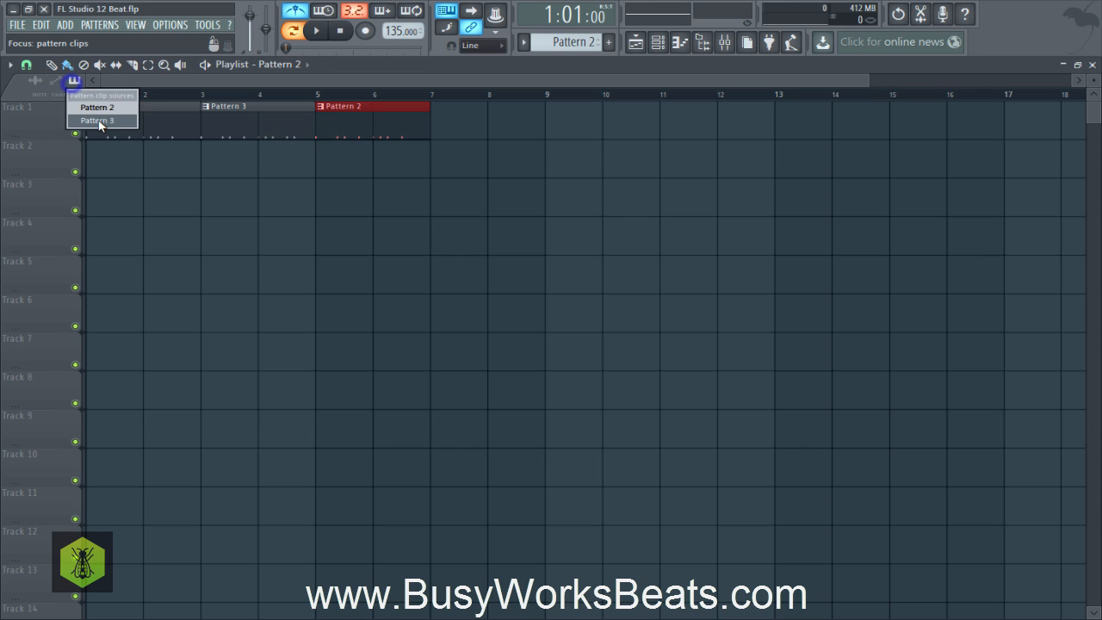
left_click(97, 119)
left_click(433, 130)
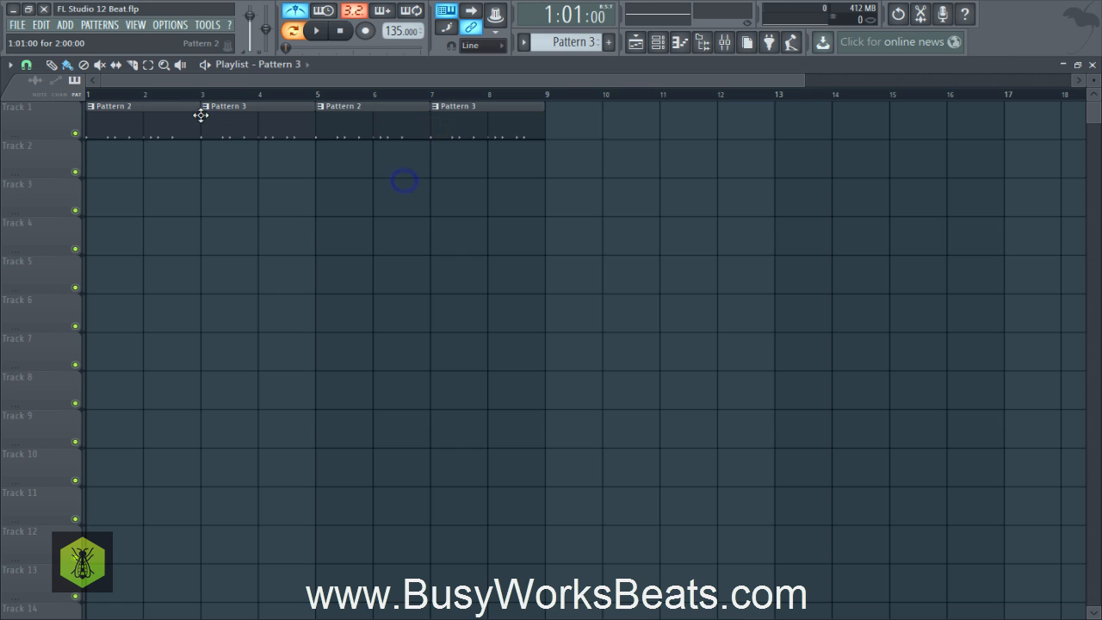
Select all four clips on Track 1, duplicate them from bar 9 onward, and clear the selection.
left_click_drag(514, 122, 482, 131)
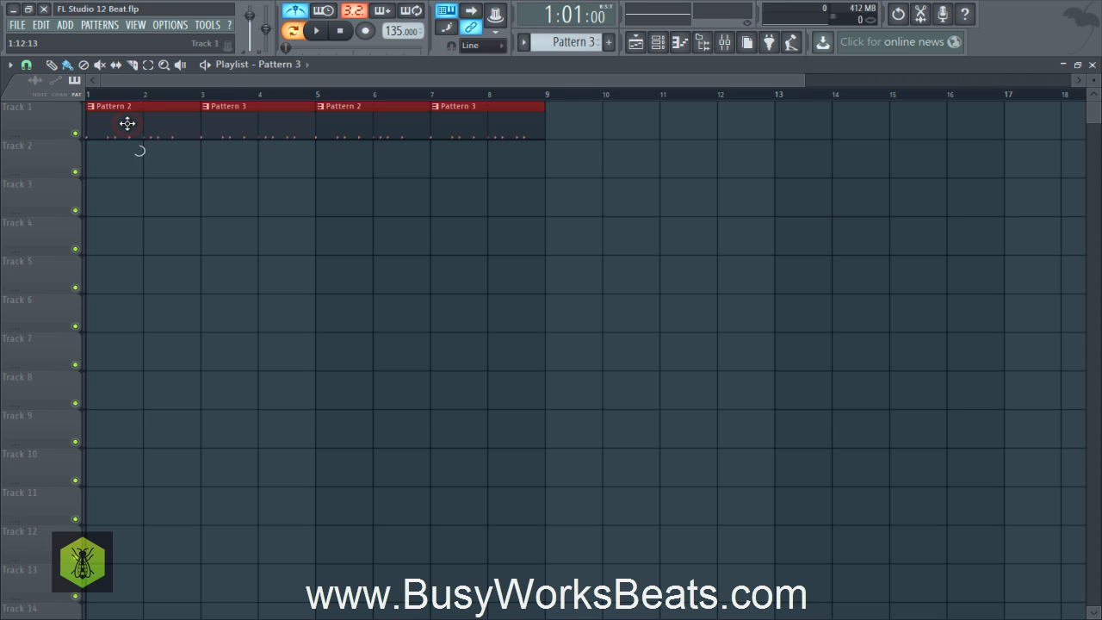
key("ctrl+b")
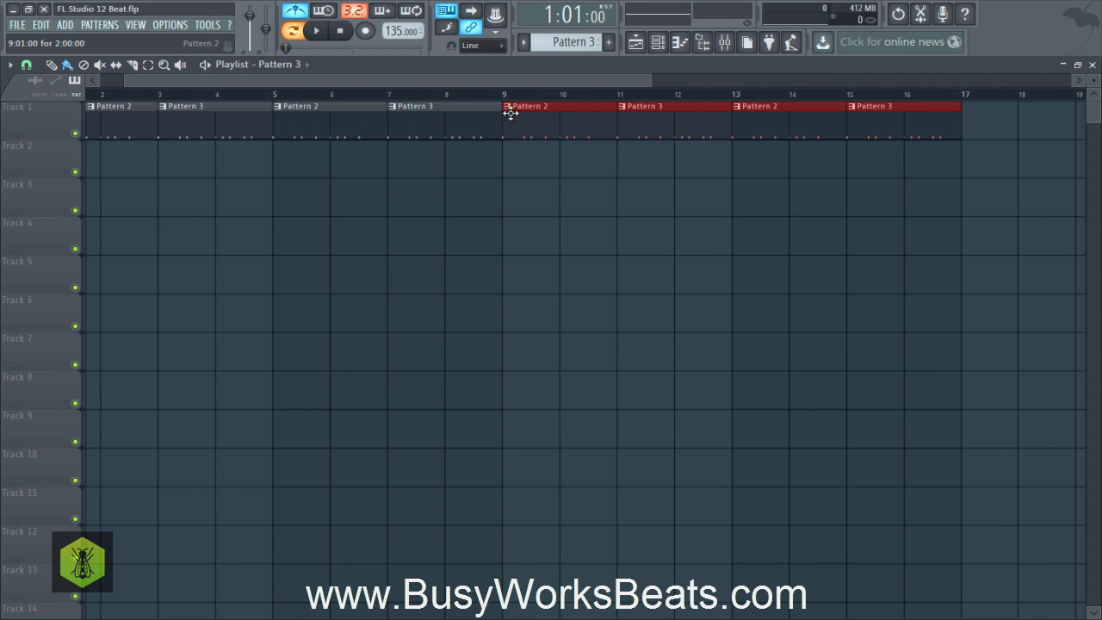
scroll(442, 100, "down", 4)
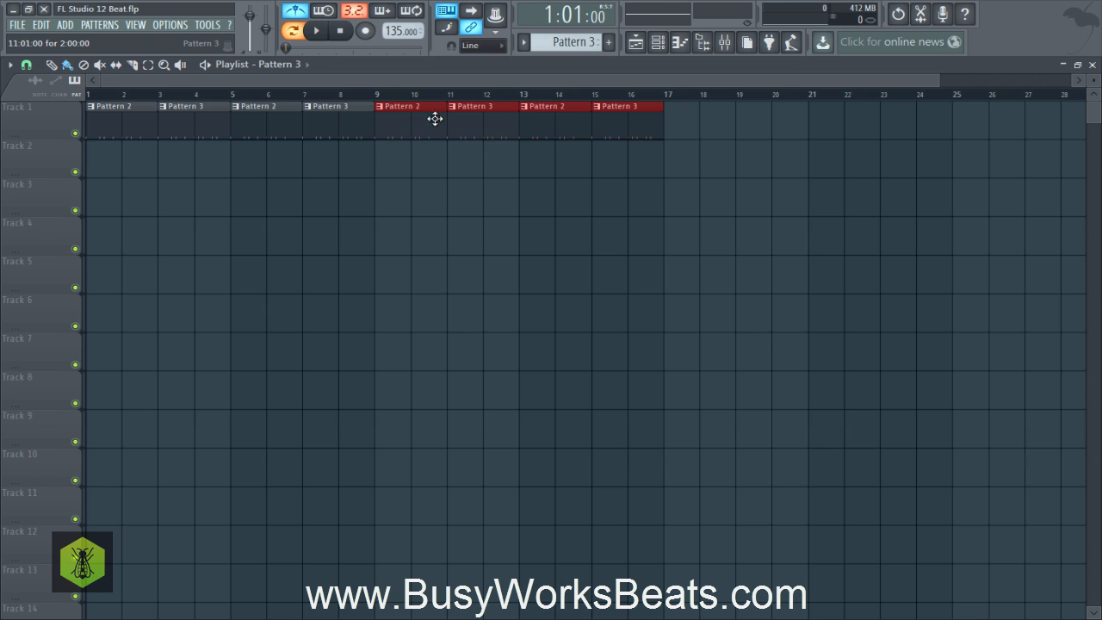
left_click(343, 172)
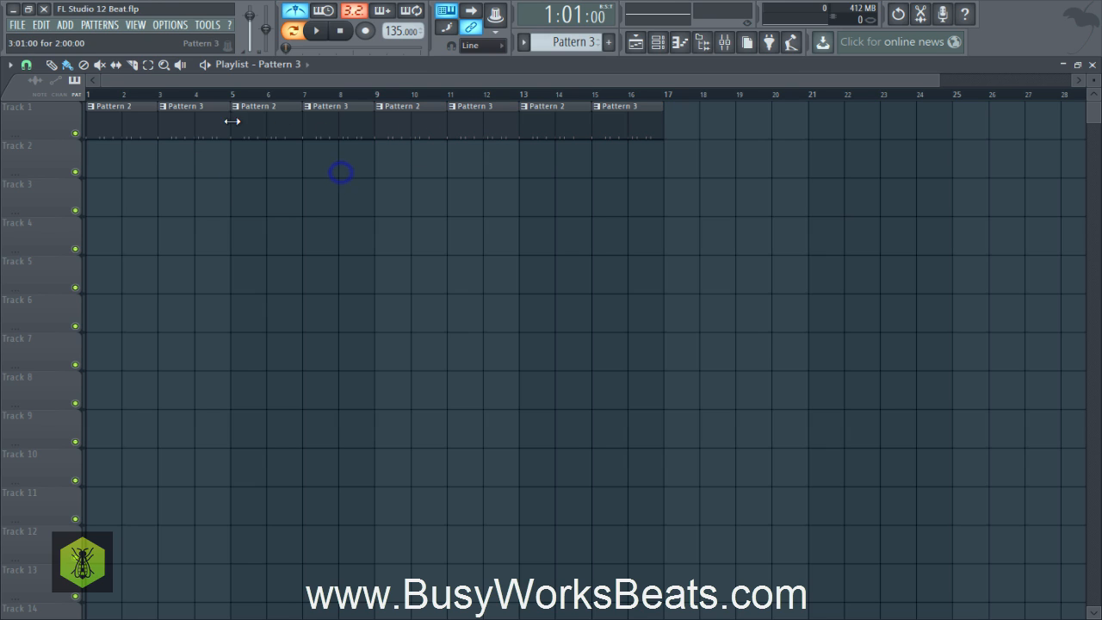
Switch playback to song mode and play the arrangement from bar 1, stopping after a few bars.
left_click(293, 31)
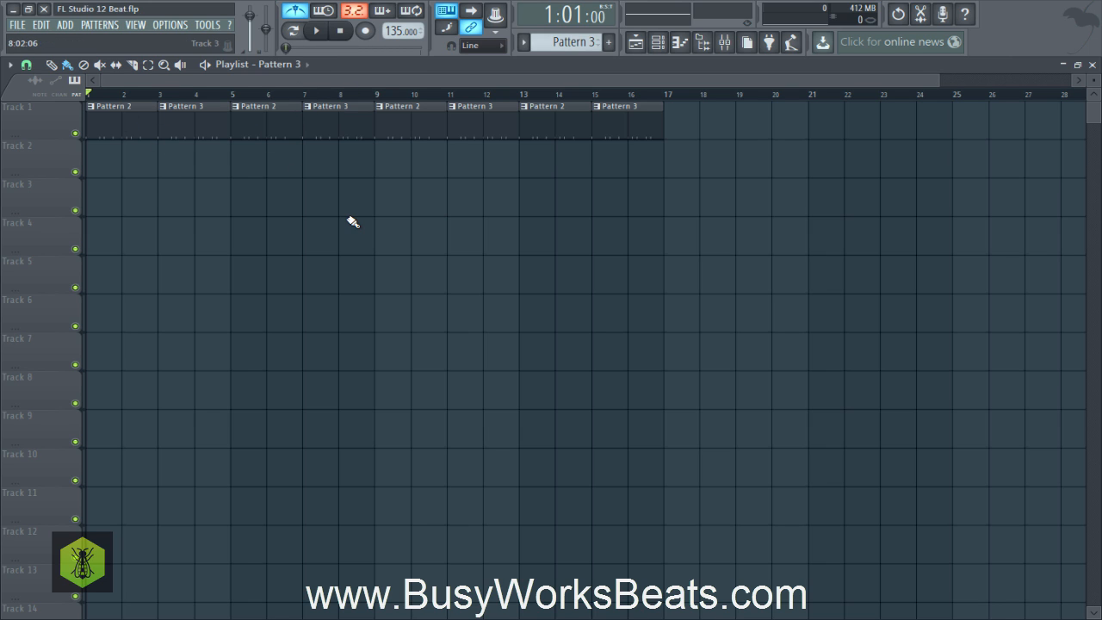
key("space")
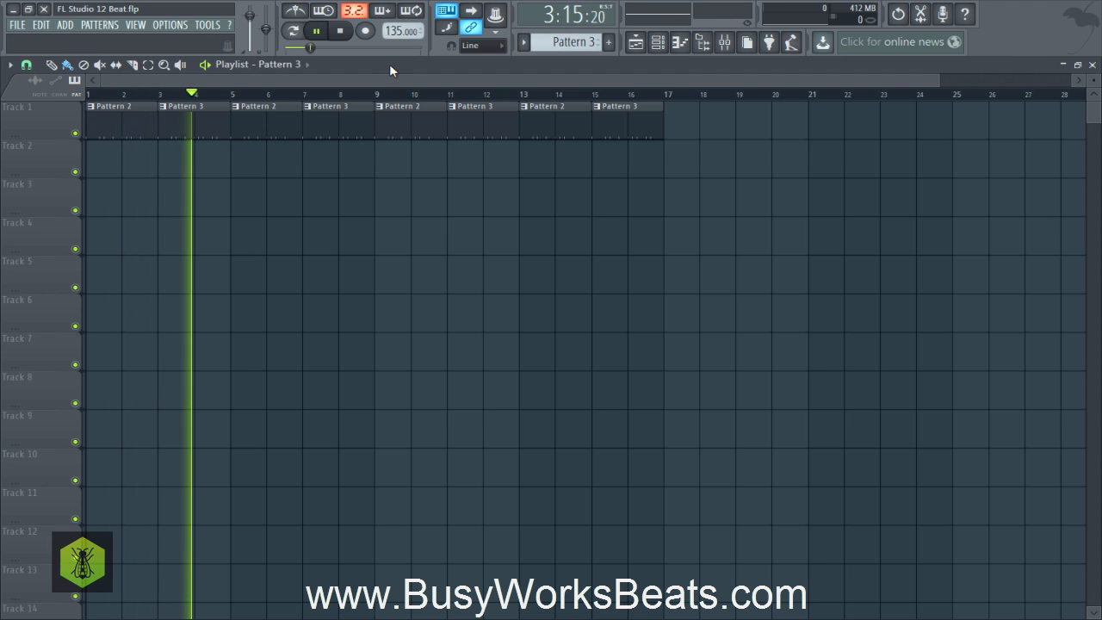
key("space")
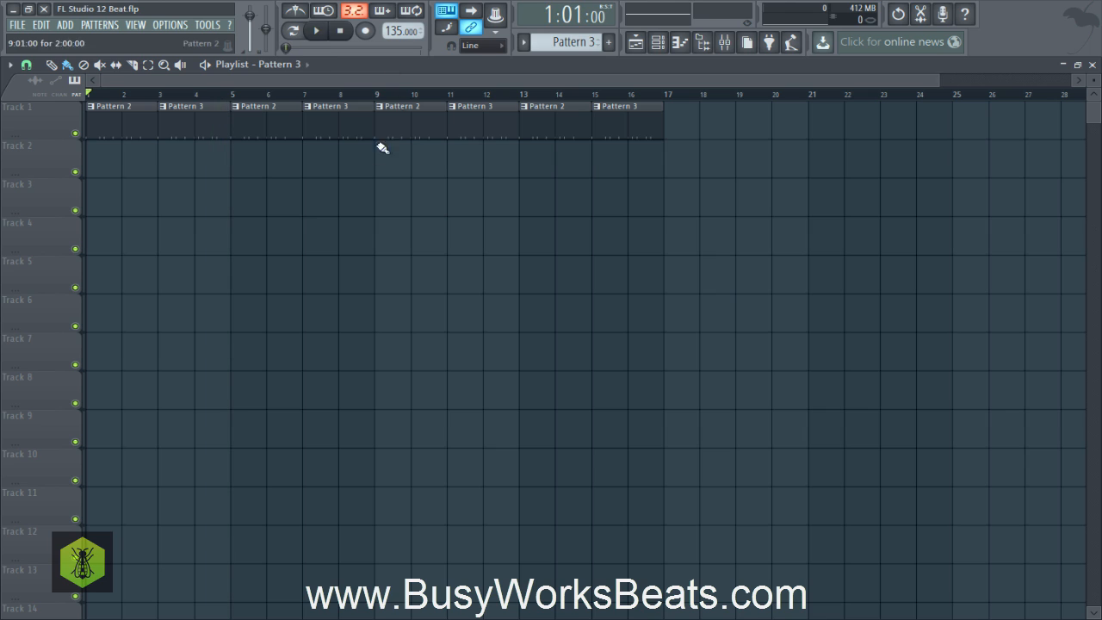
Rename Track 1 to DRUMS and give it a green colour.
right_click(43, 119)
left_click(74, 110)
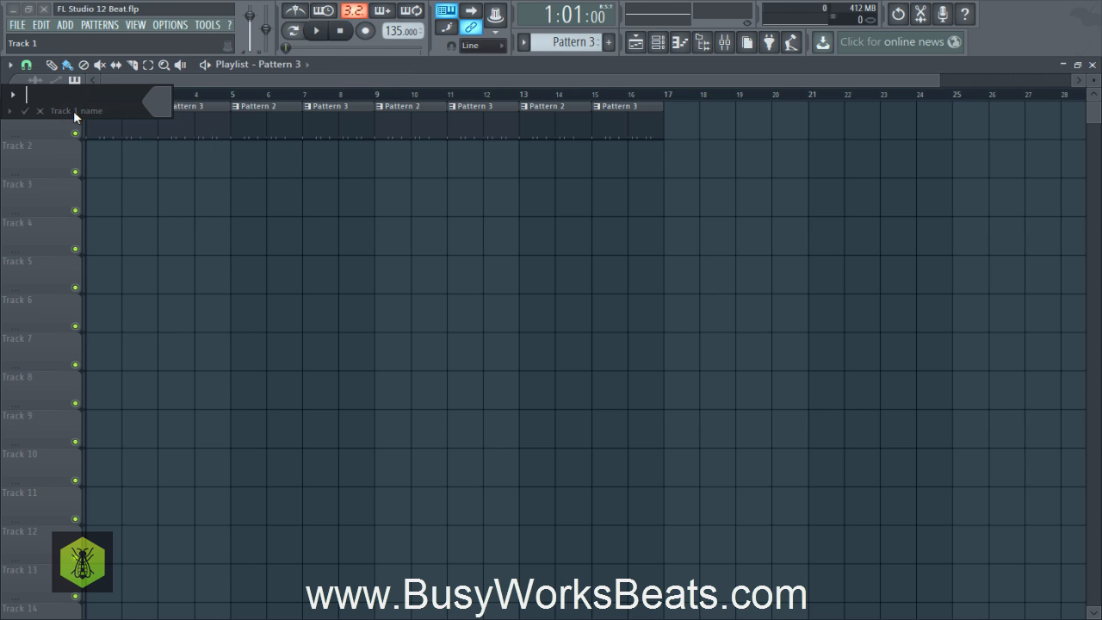
type("DRUMS")
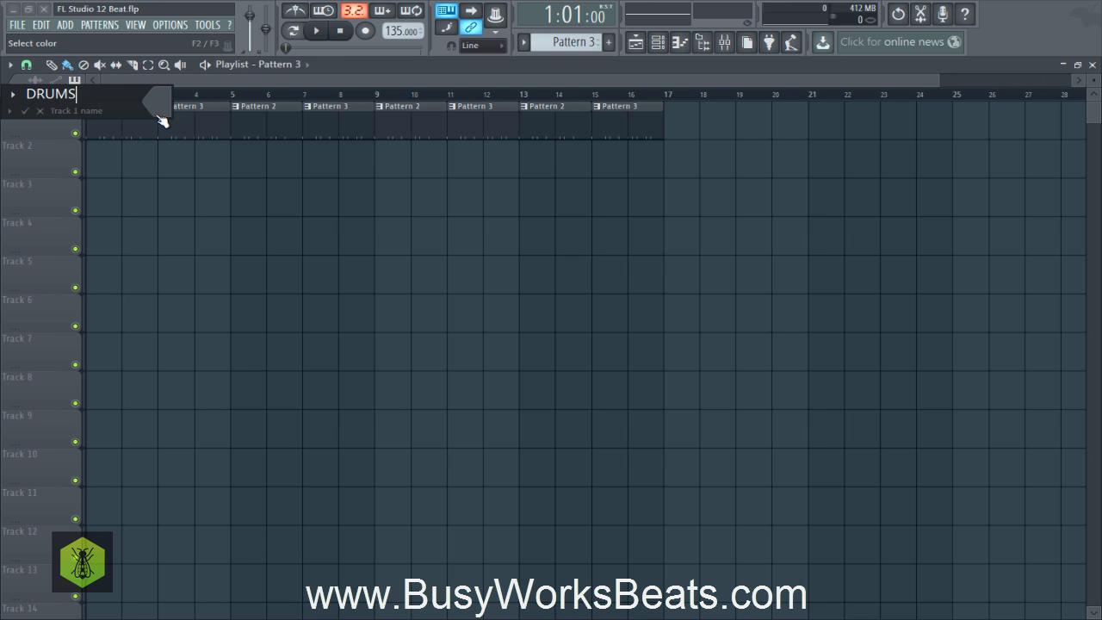
left_click(161, 120)
left_click(230, 91)
key("Return")
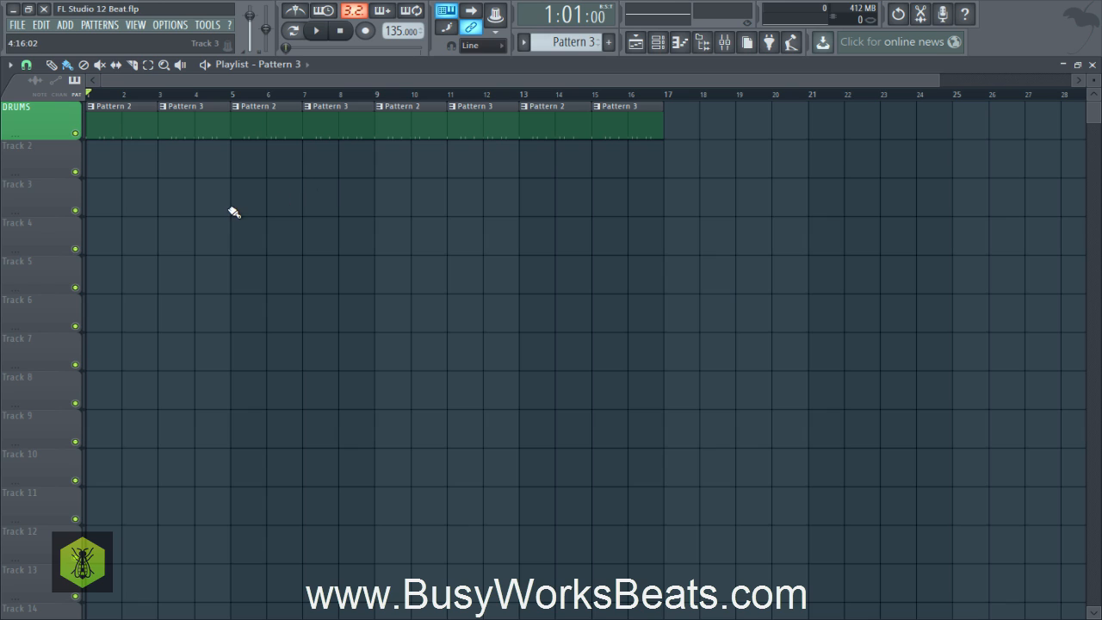
Rename Track 2 to Percussion and give it a purple-blue colour.
right_click(43, 150)
left_click(54, 151)
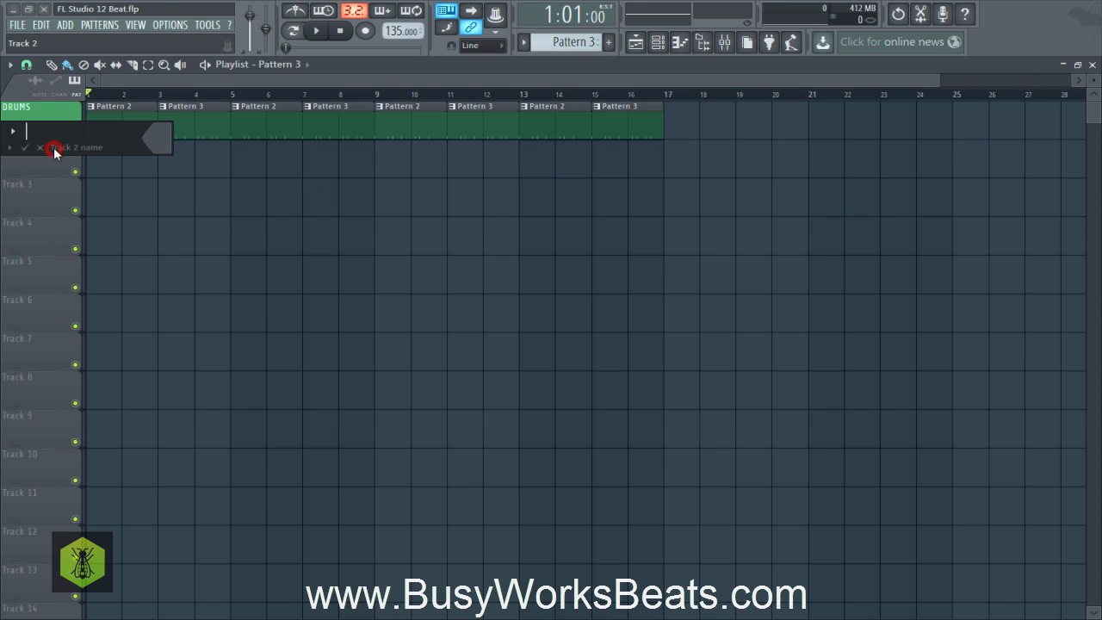
type("Percussion")
left_click(164, 151)
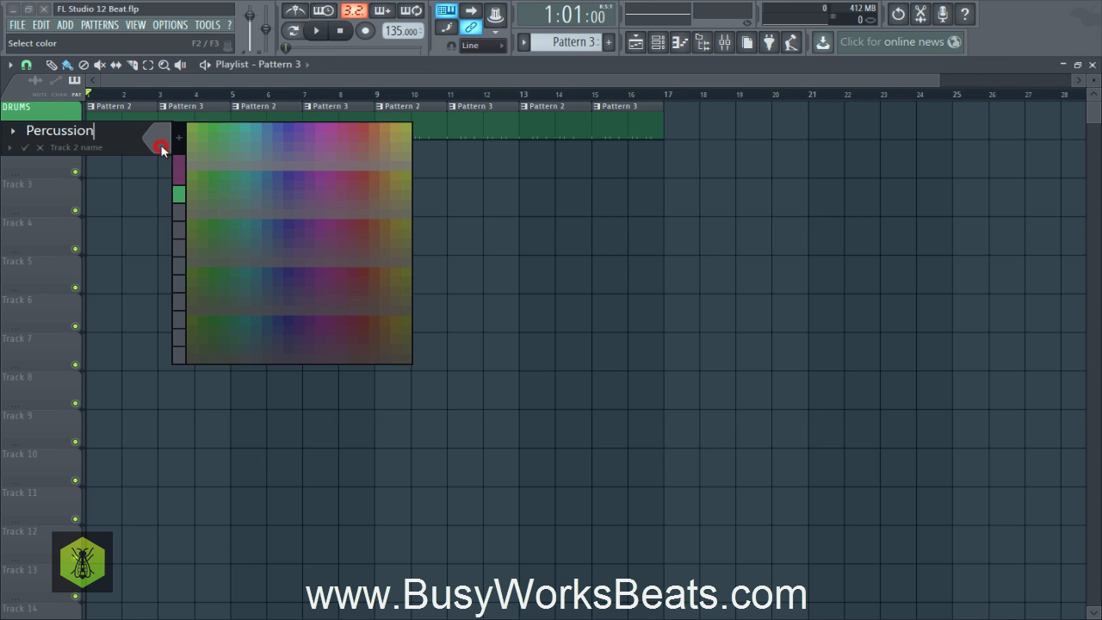
left_click(287, 151)
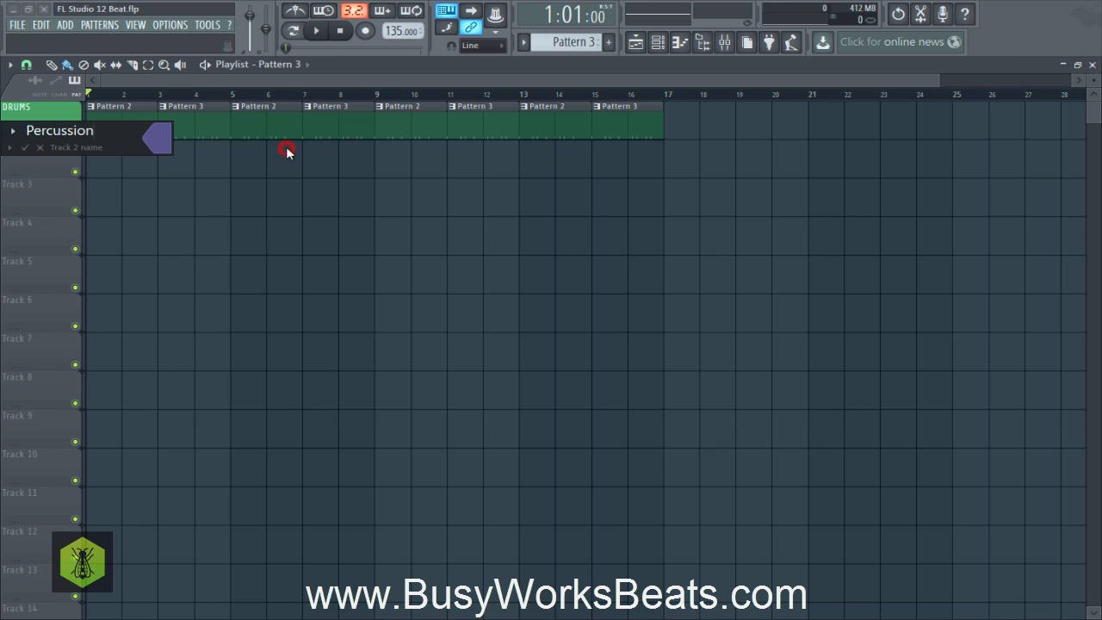
key("Return")
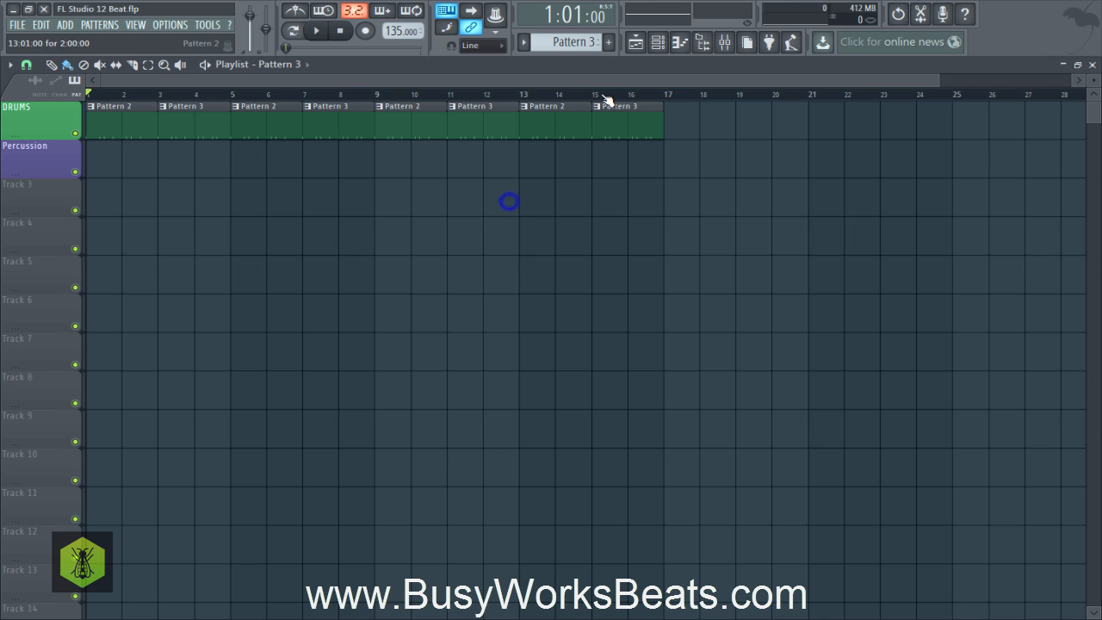
Show the channel rack and switch to the empty Pattern 4 for the percussion.
left_click(658, 43)
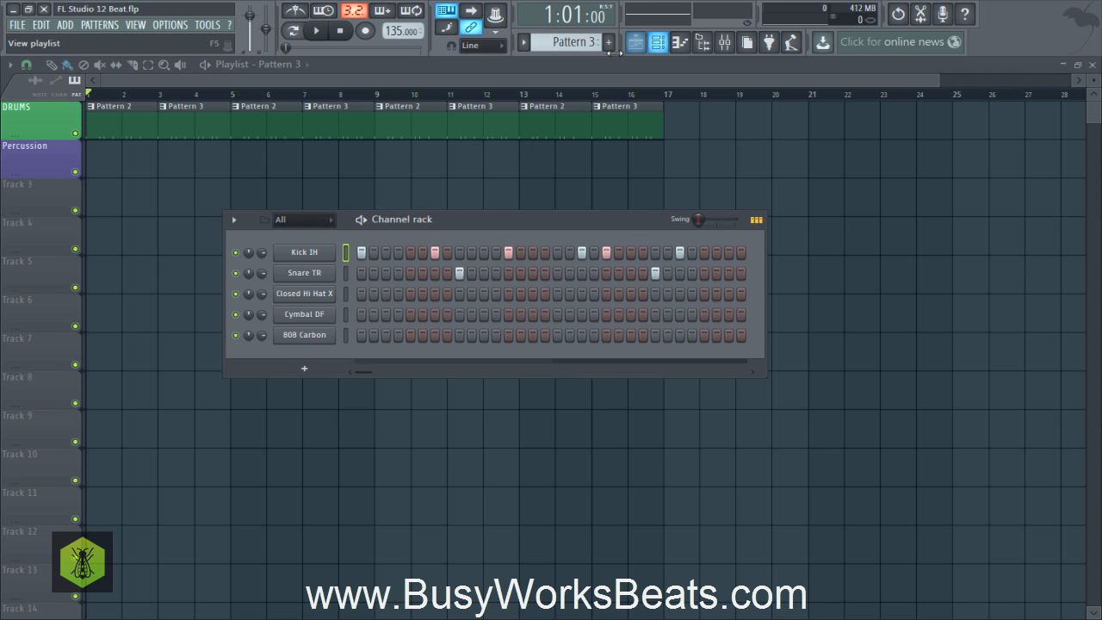
left_click_drag(582, 42, 581, 39)
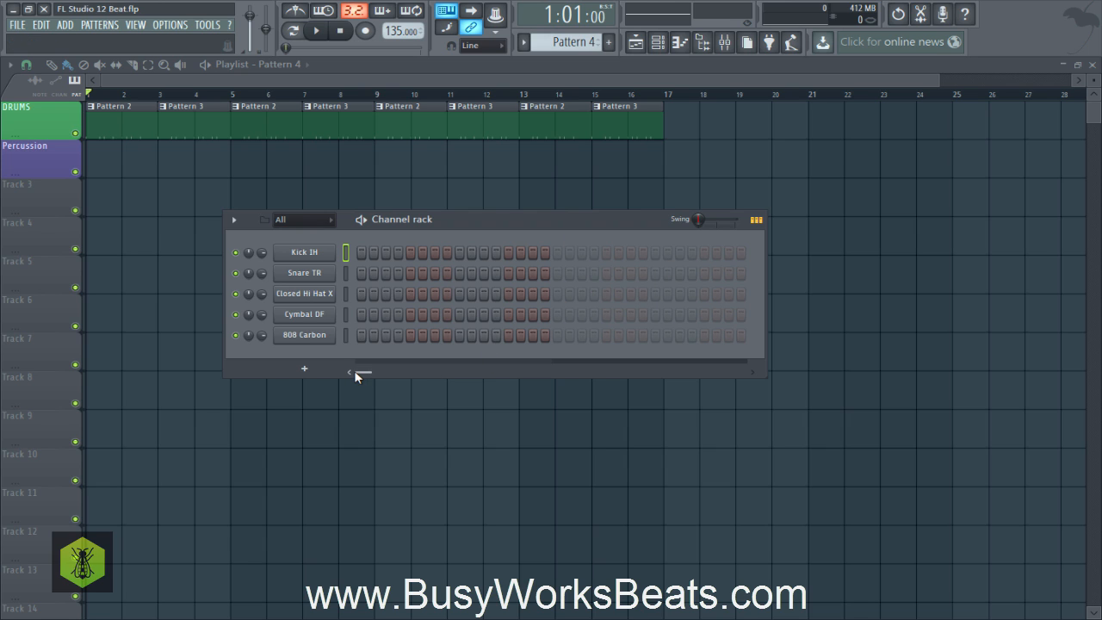
mouse_move(360, 376)
left_mouse_down()
mouse_move(660, 344)
mouse_move(357, 368)
mouse_move(663, 361)
mouse_move(359, 368)
left_mouse_up()
left_click(362, 293)
Place a Pattern 4 clip at bar 1 on the Percussion track and make it two bars long.
left_click(74, 80)
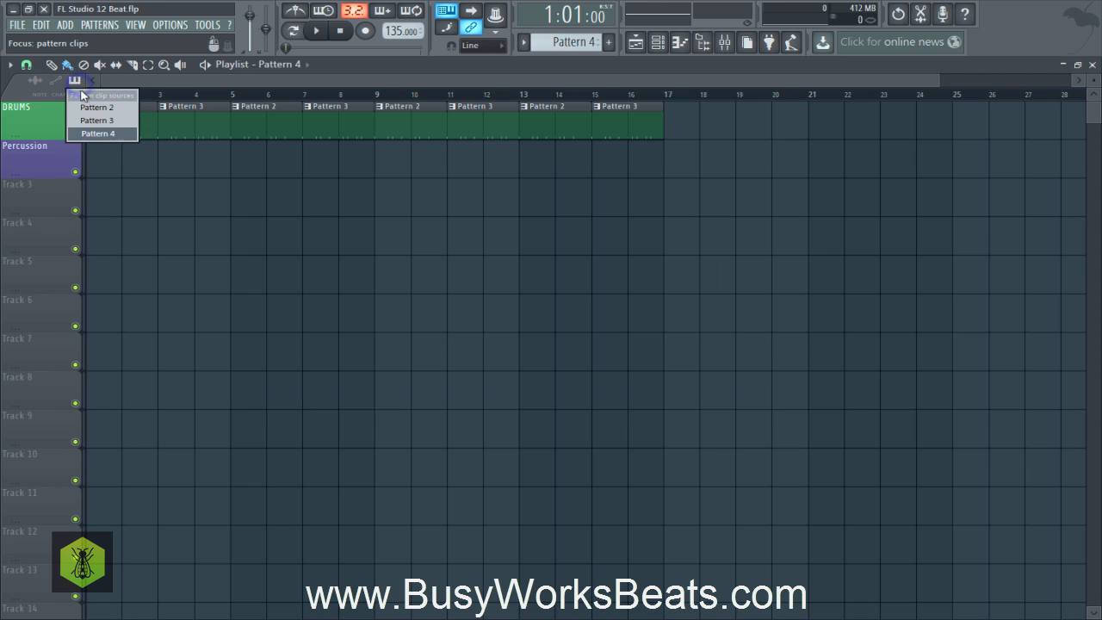
left_click(98, 136)
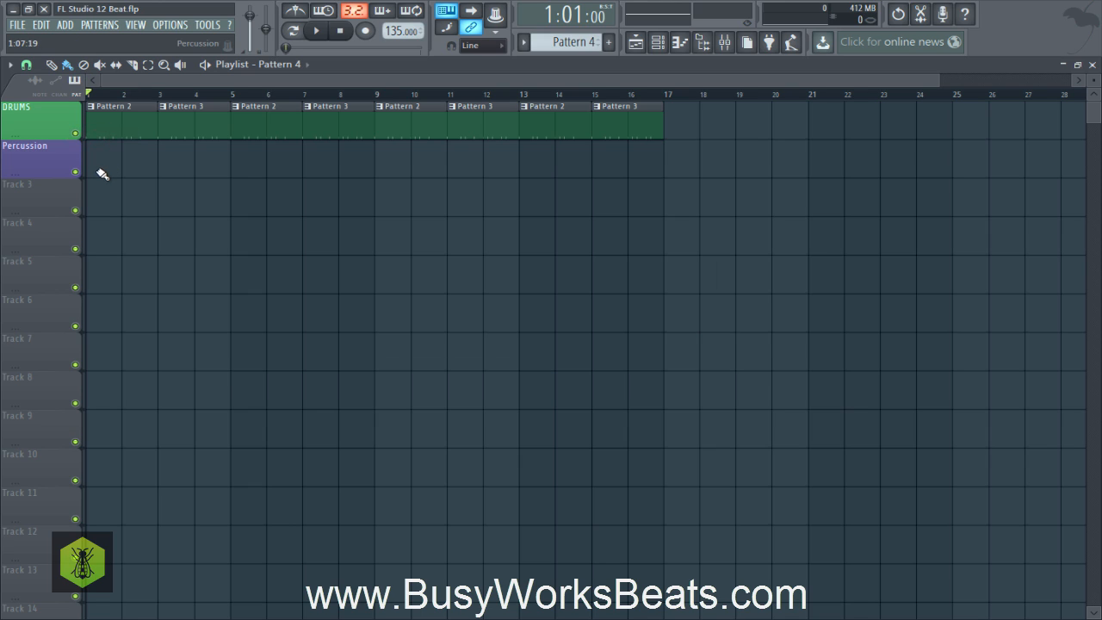
left_click(98, 171)
left_click_drag(123, 172, 158, 175)
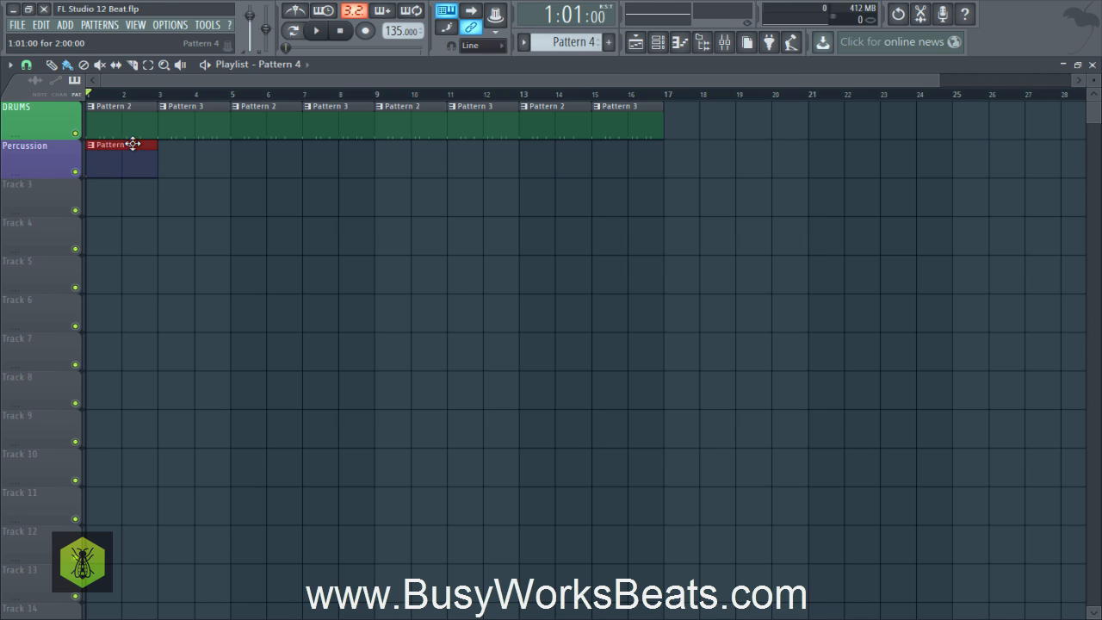
Repeat the two-bar Pattern 4 clip along the Percussion track up to bar 17, matching the DRUMS track.
left_click(161, 202, "ctrl")
scroll(116, 156, "right", 1)
left_click_drag(115, 155, 169, 164)
left_click_drag(239, 168, 56, 150)
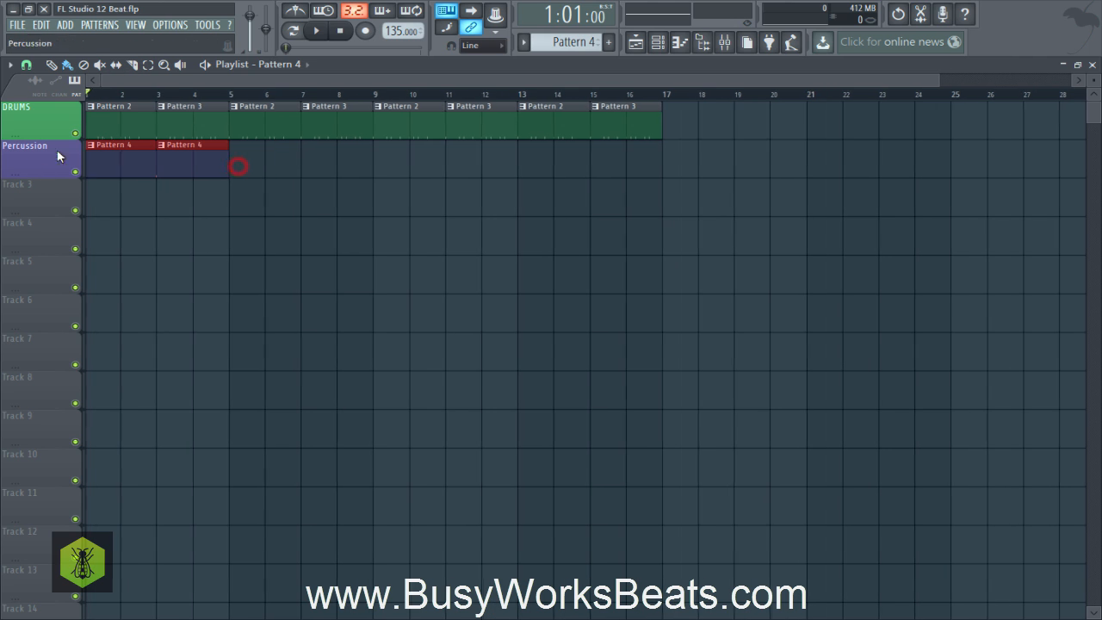
left_click(163, 83)
left_click_drag(128, 156, 249, 166)
left_click_drag(326, 159, 4, 170)
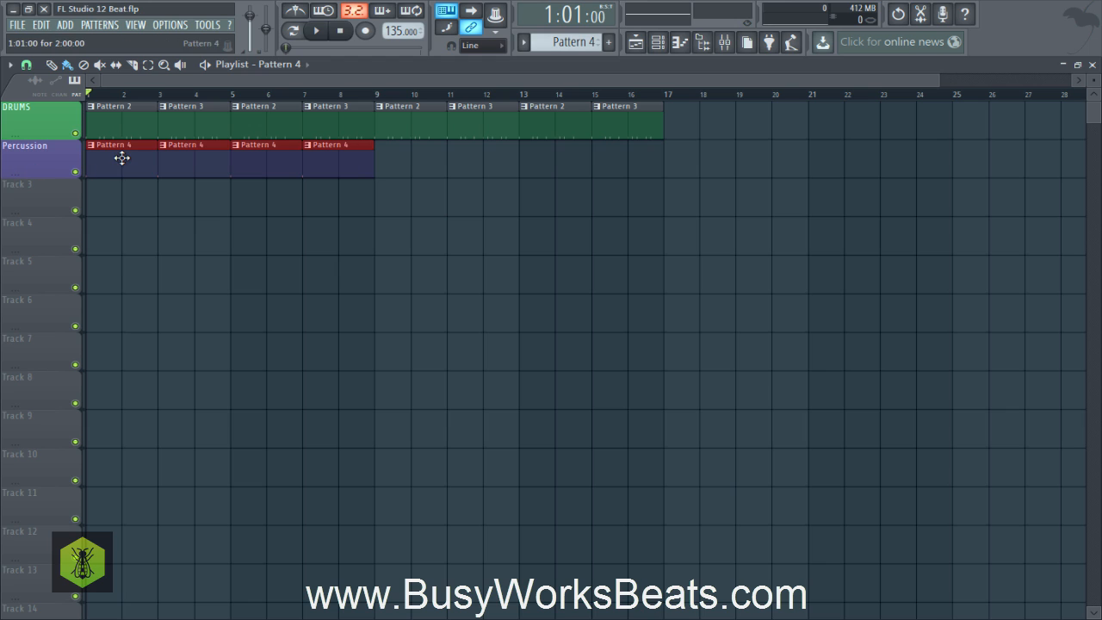
left_click_drag(120, 157, 375, 169)
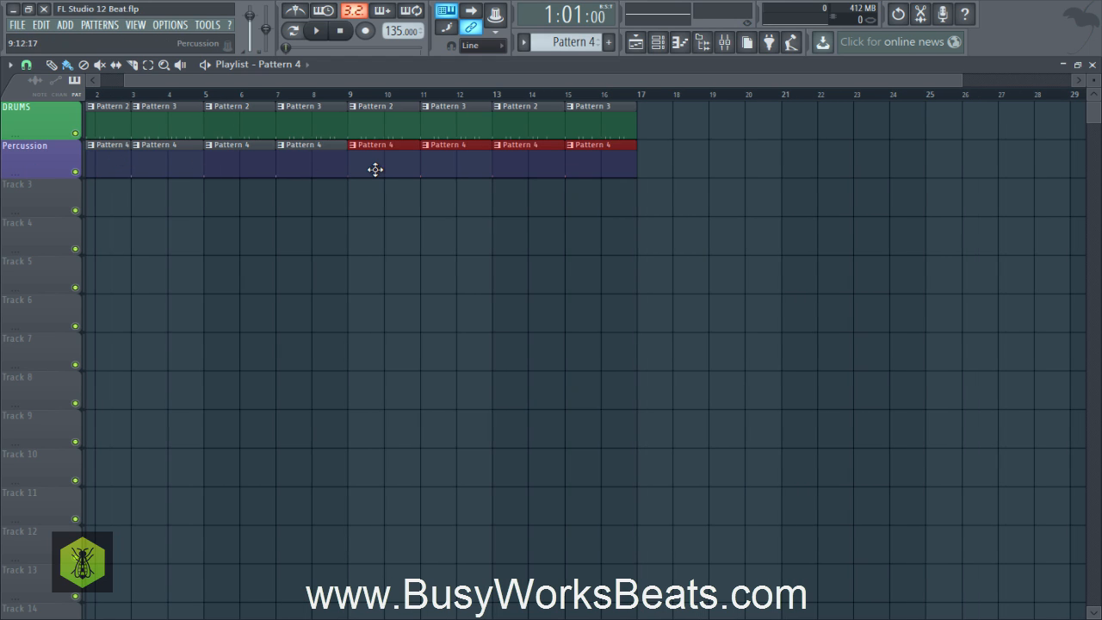
left_click(395, 228)
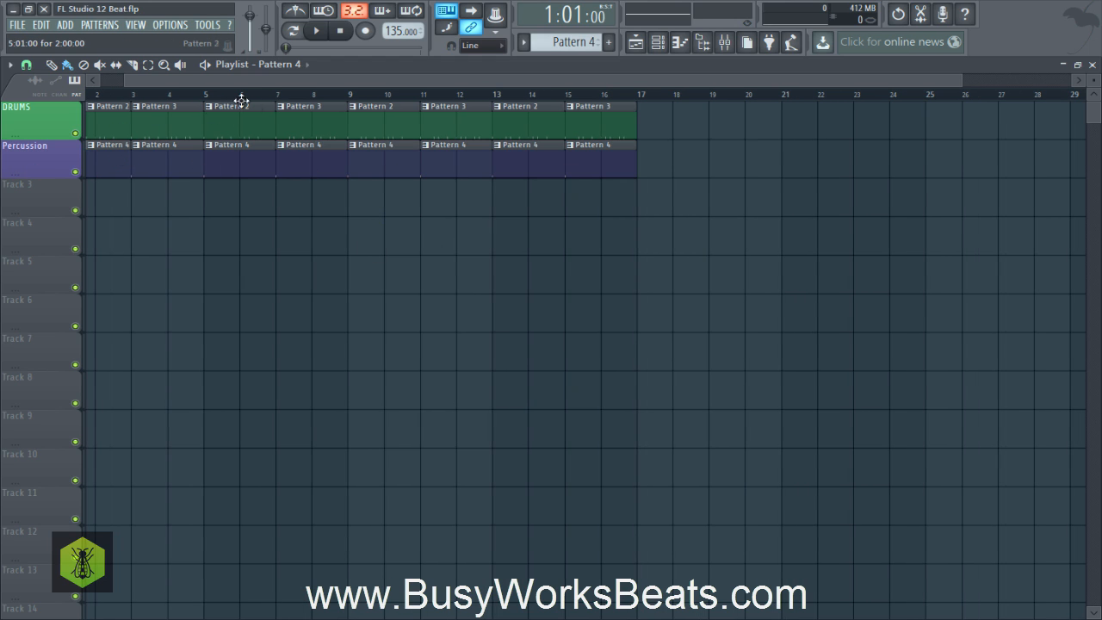
left_click_drag(224, 84, 191, 84)
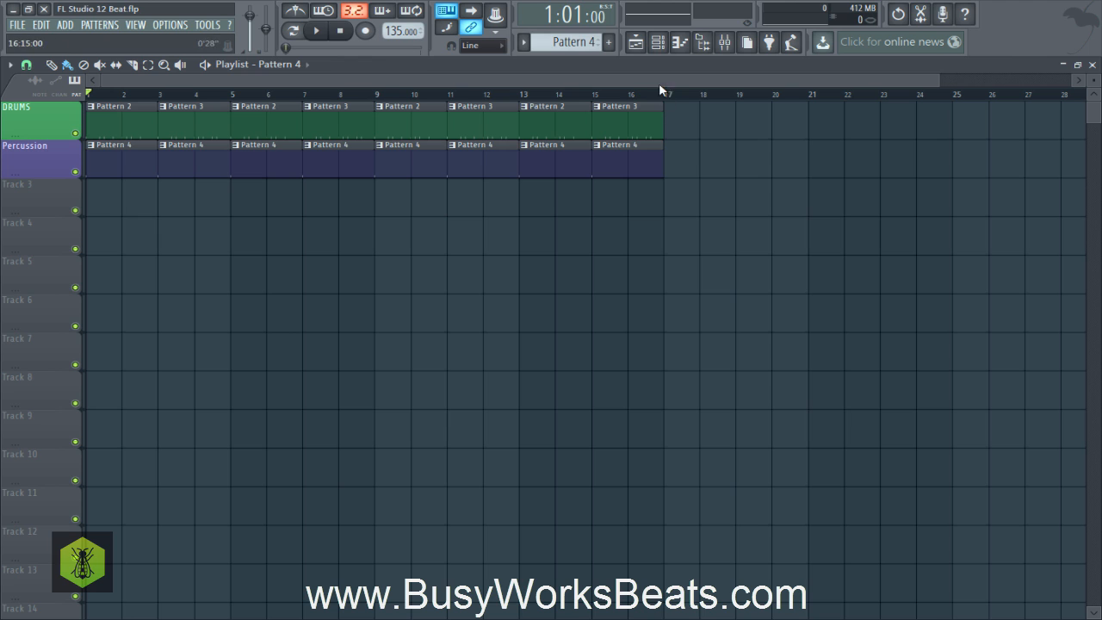
Show the channel rack and place Closed Hi Hat X hits on steps 1 and 7 of Pattern 4 during playback.
key("space")
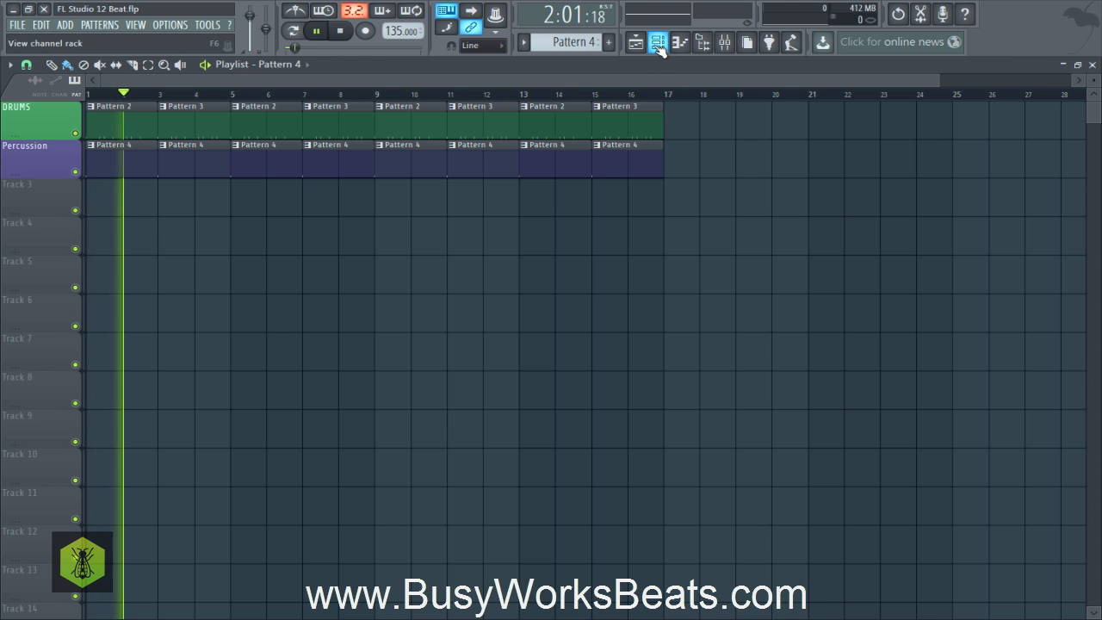
left_click(657, 43)
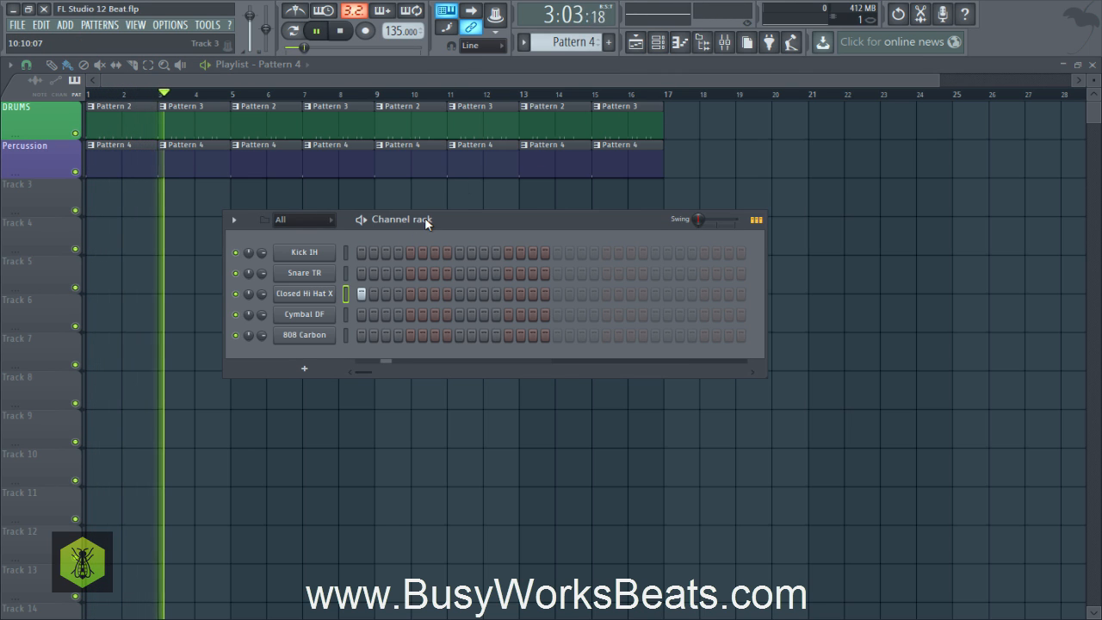
left_click(362, 293)
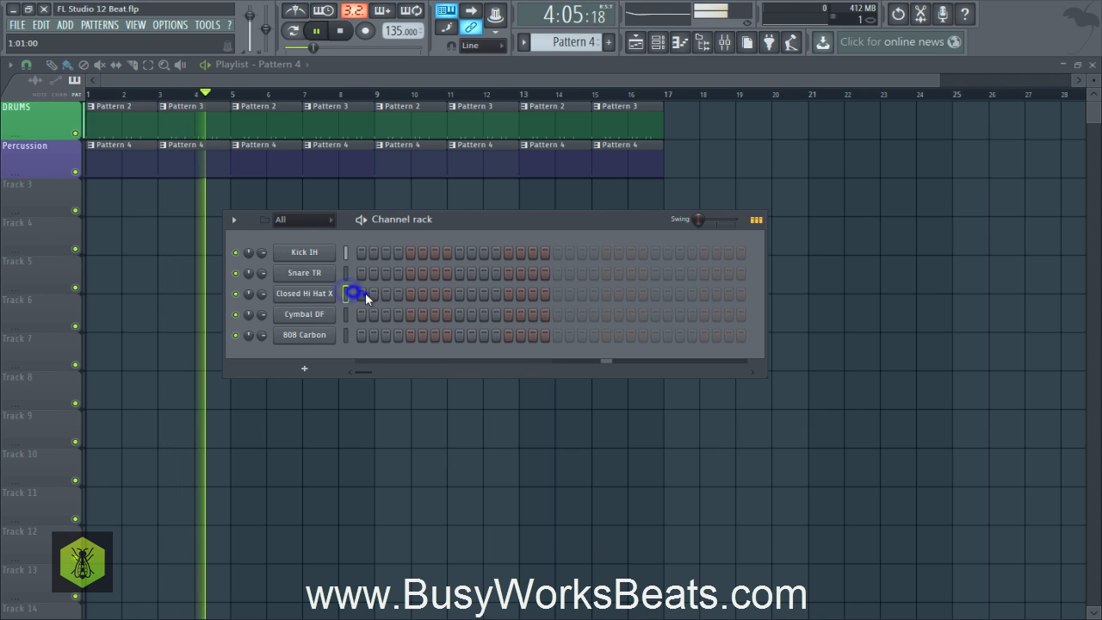
key("space")
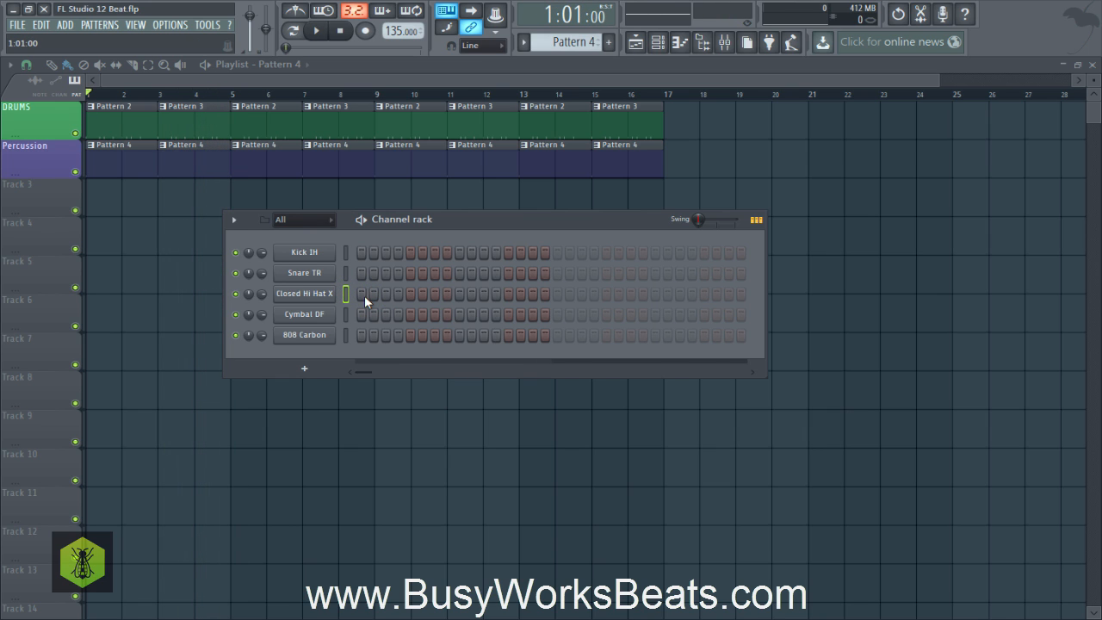
left_click(364, 295)
key("space")
left_click(401, 295)
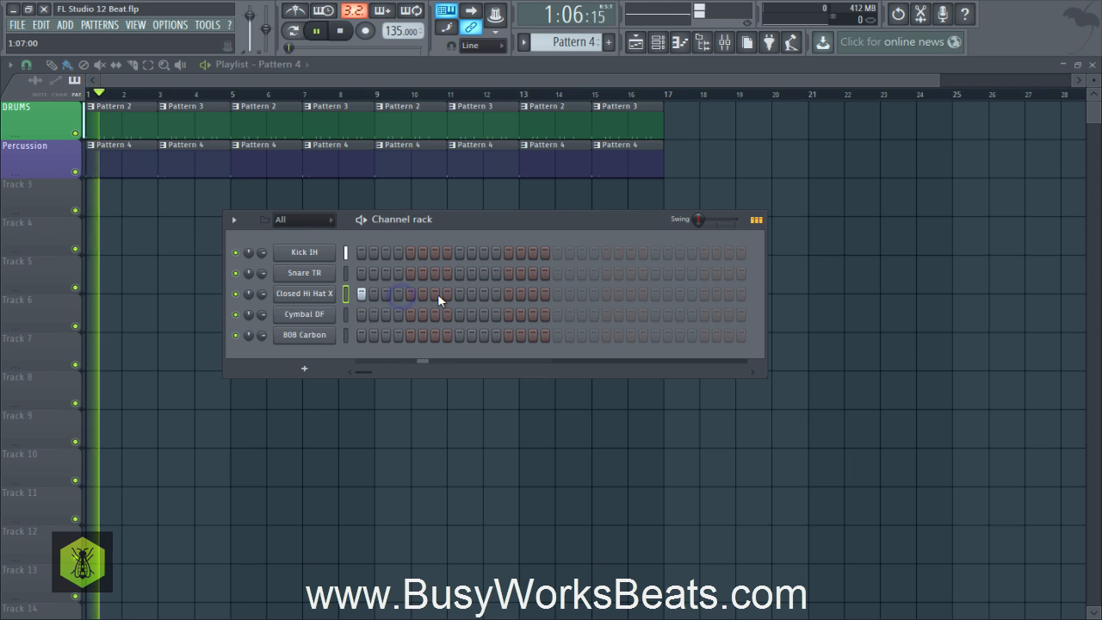
left_click(435, 293)
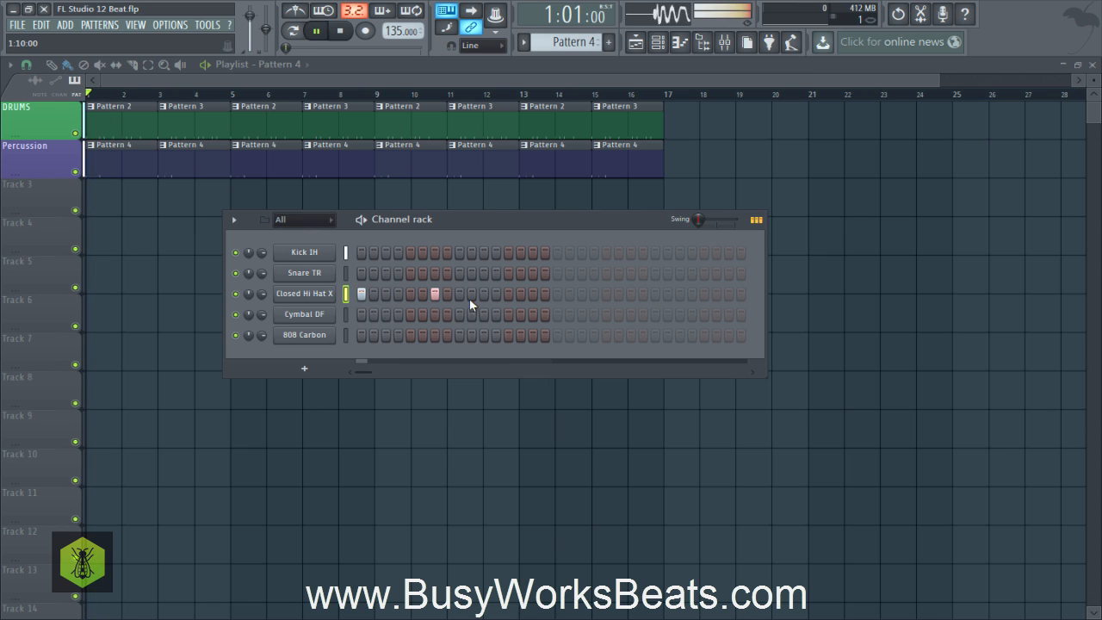
key("space")
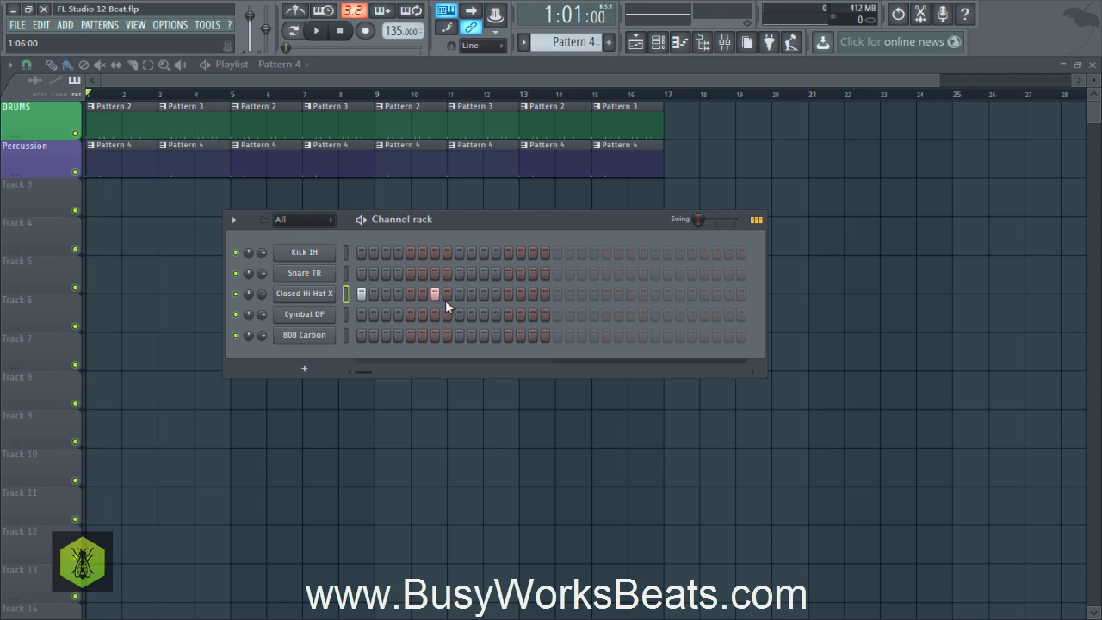
Fill Closed Hi Hat X with a hit on every second step and extend the fill across 32 steps.
right_click(312, 293)
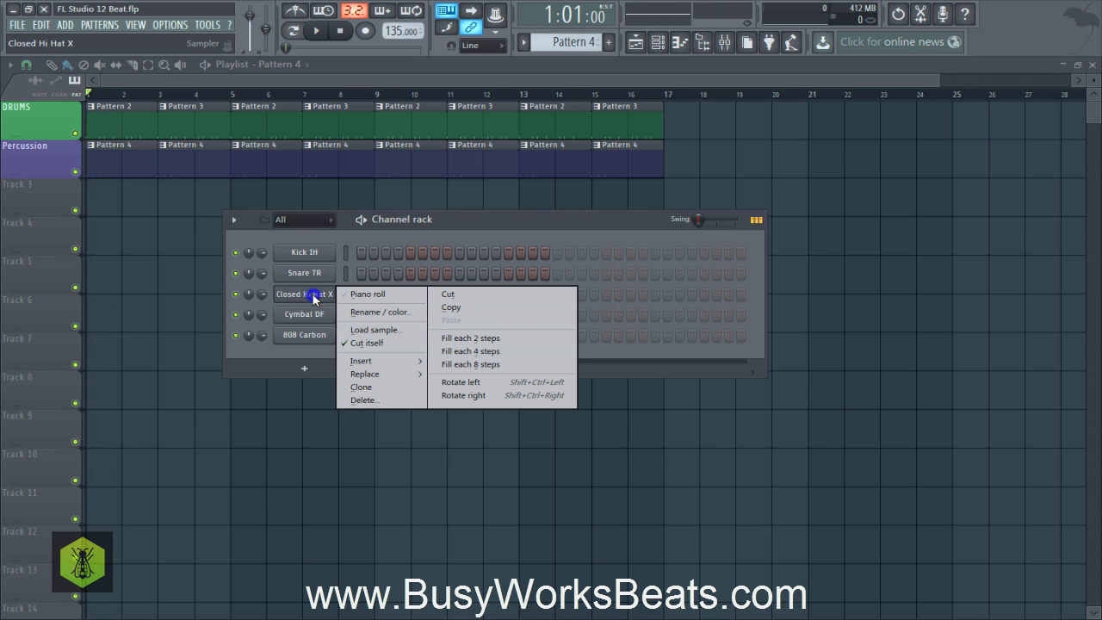
left_click(449, 341)
key("space")
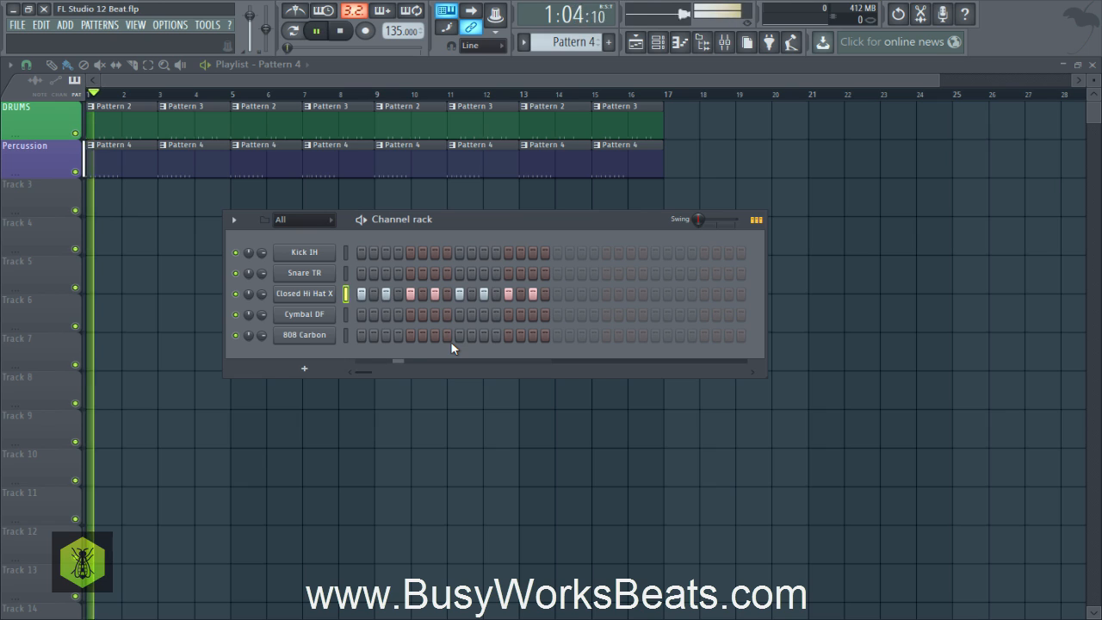
key("space")
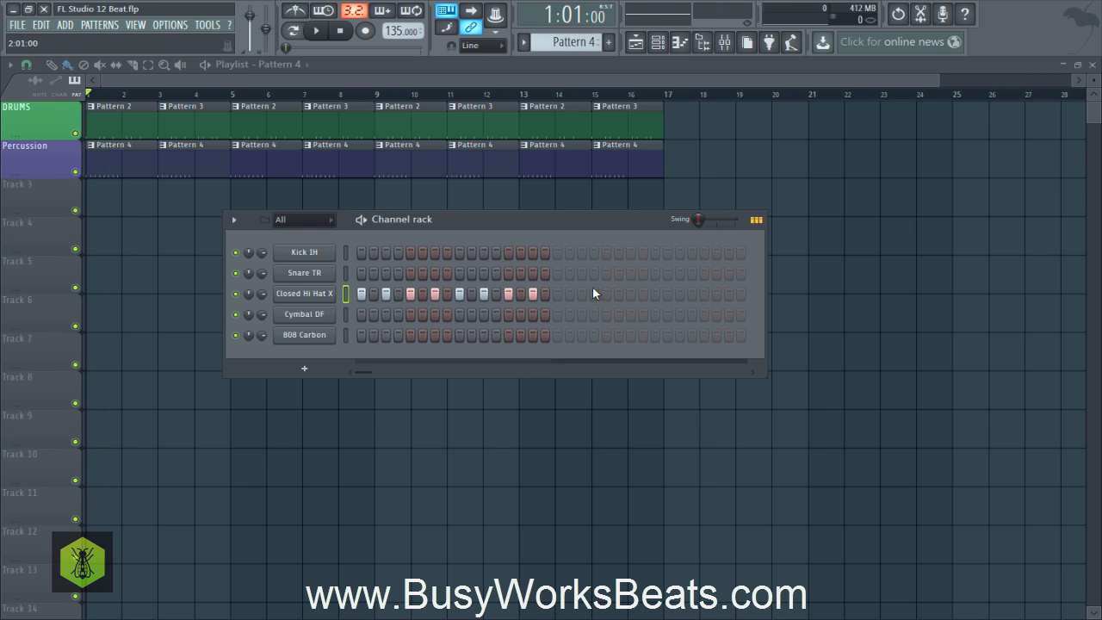
left_click(555, 294)
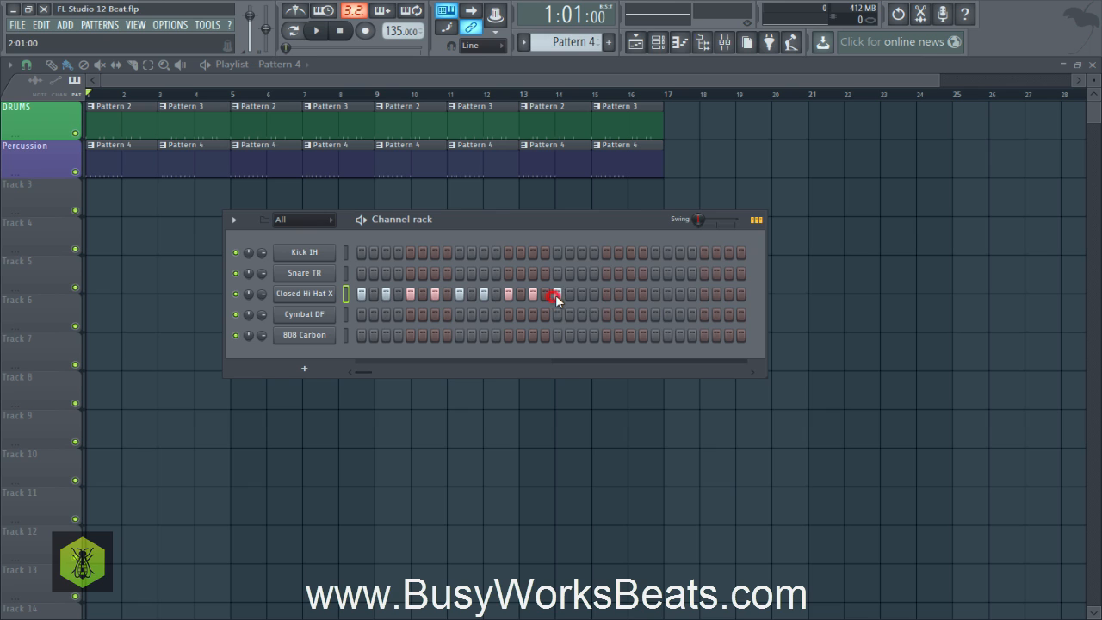
right_click(347, 296)
left_click(483, 334)
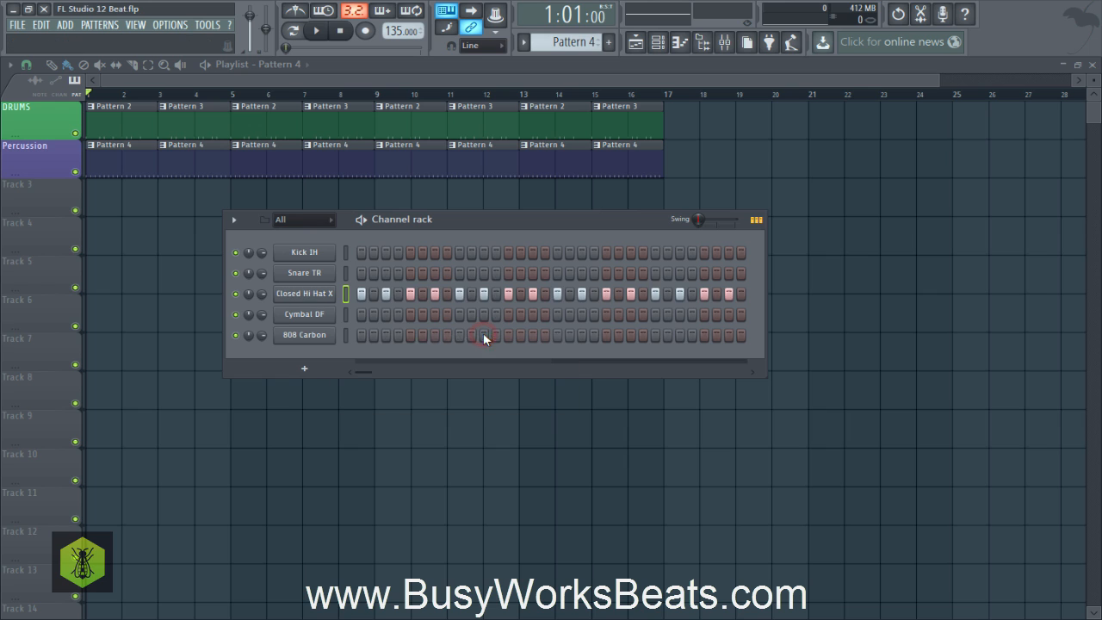
Add an extra Closed Hi Hat X hit on step 32 and play the arrangement to check it.
key("space")
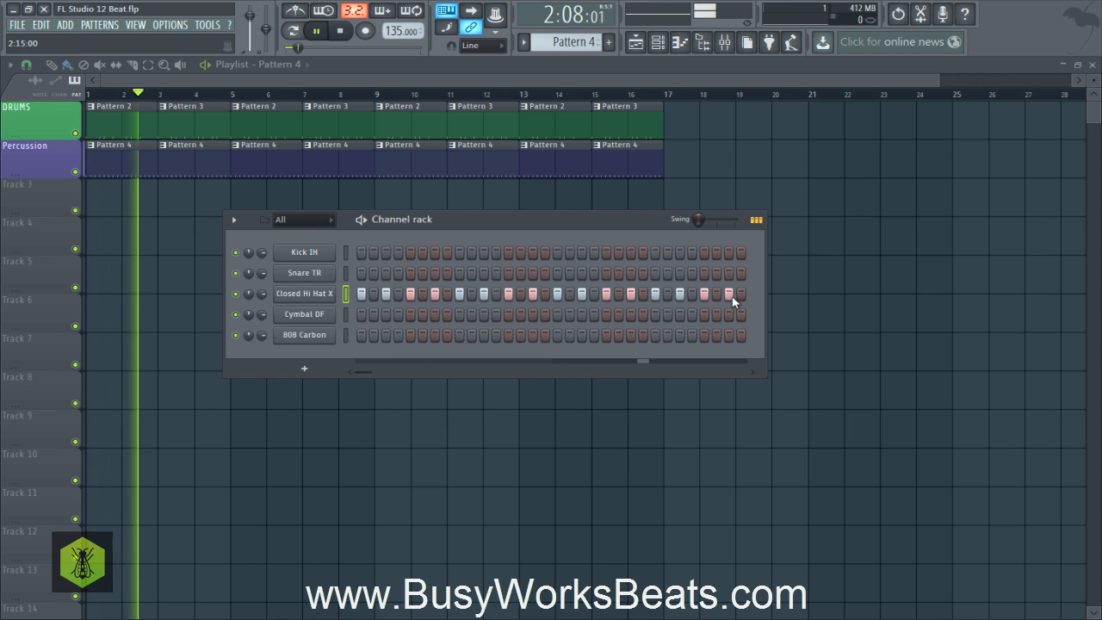
key("space")
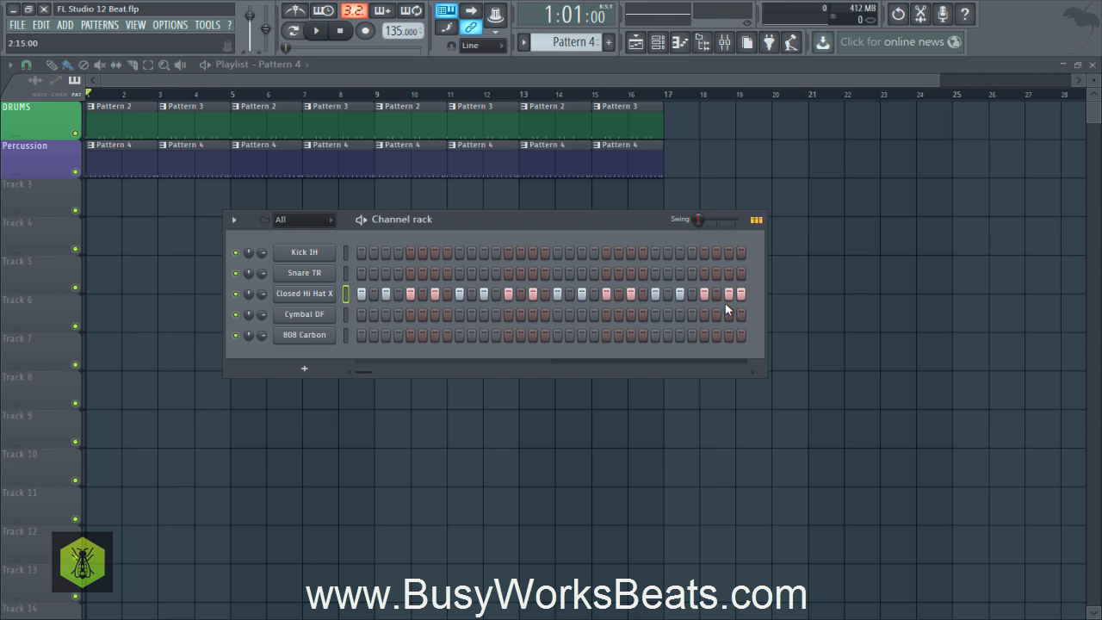
key("space")
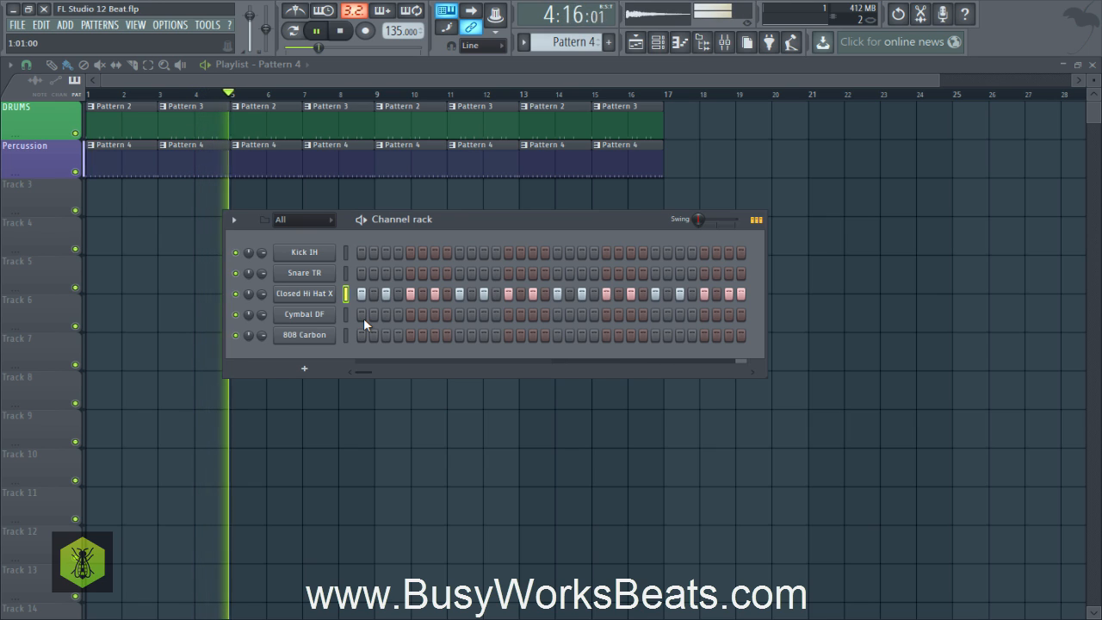
key("space")
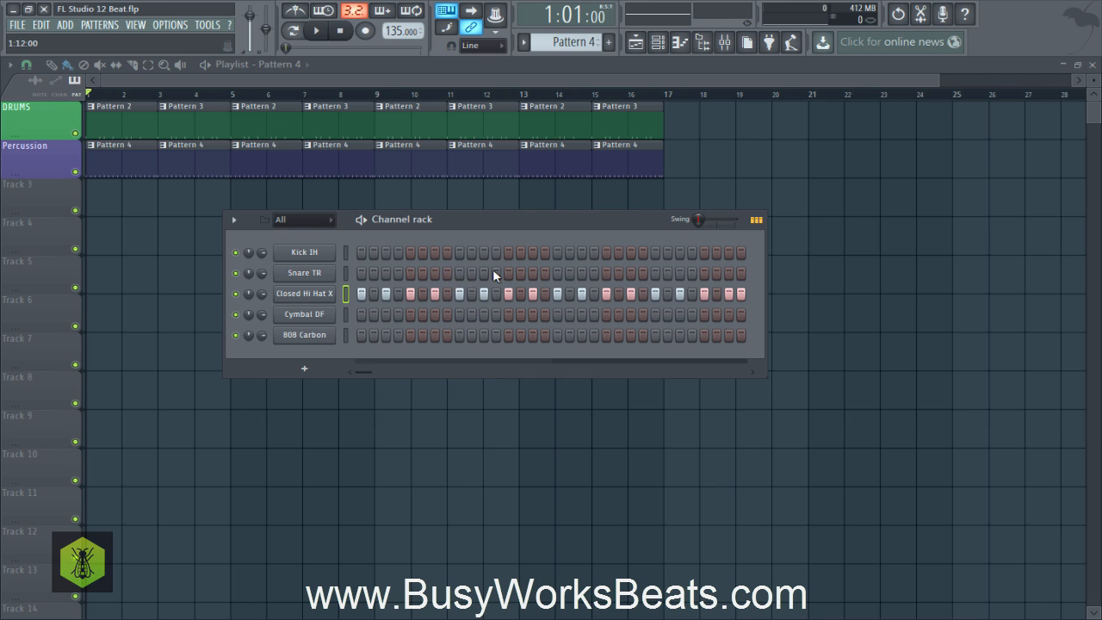
Clone Pattern 4 as Pattern 5 and open the Closed Hi Hat X notes in the piano roll.
left_click(524, 43)
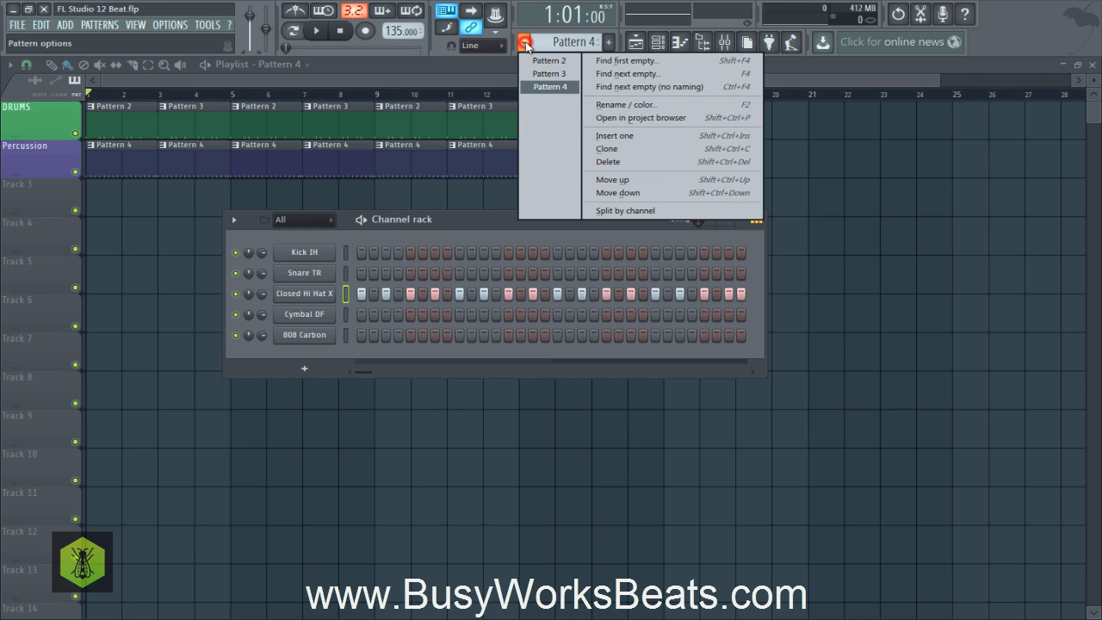
left_click(621, 149)
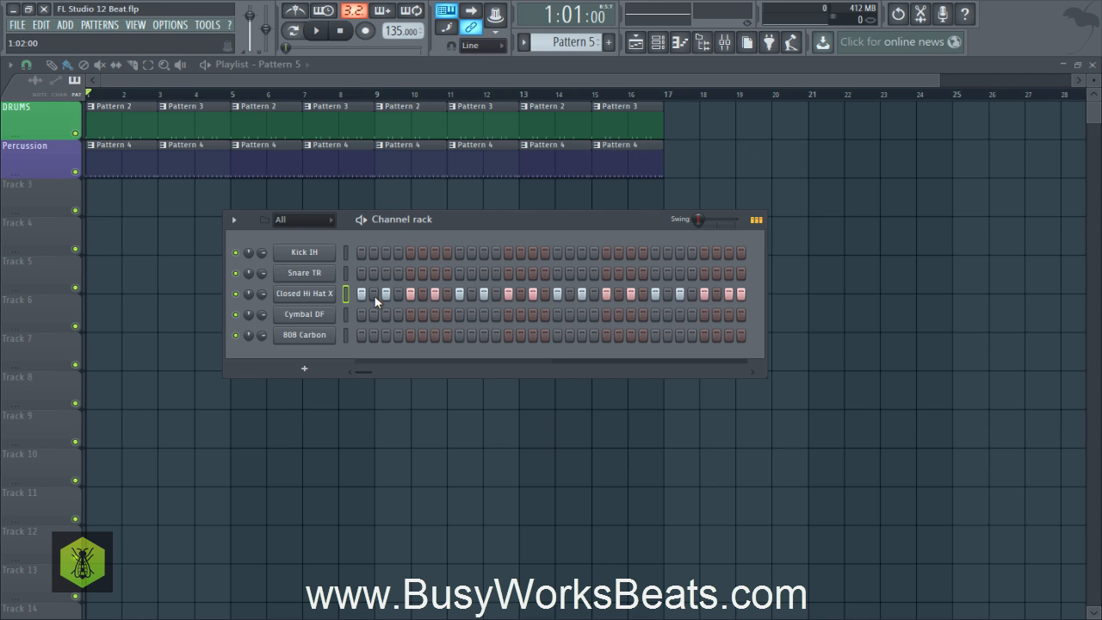
right_click(323, 295)
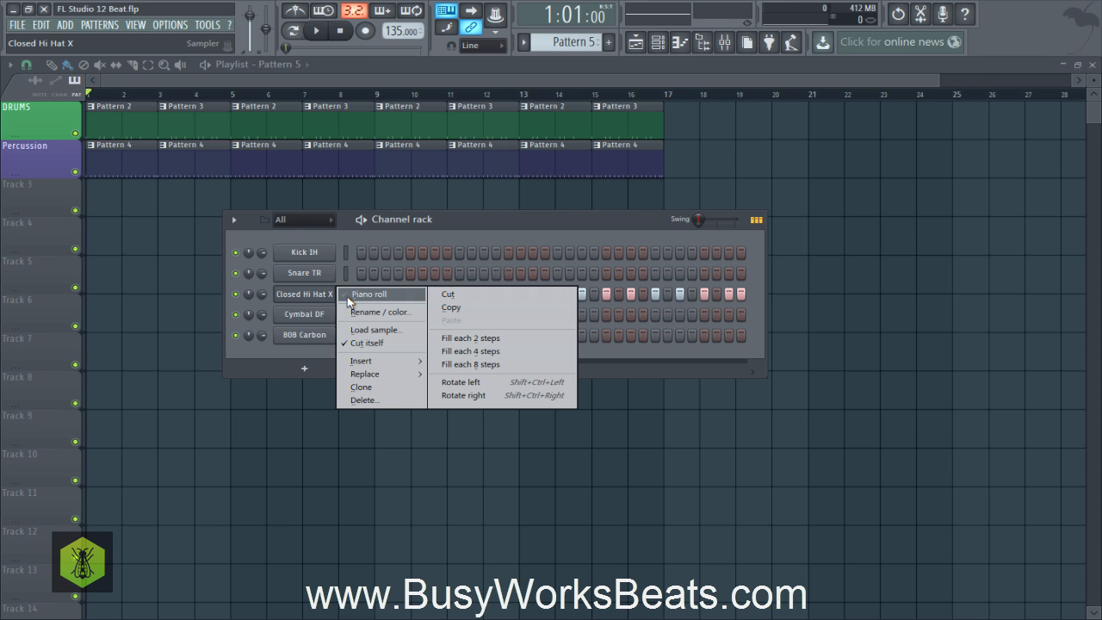
left_click(346, 296)
Switch playback from song to pattern mode and play back the Pattern 5 hi-hat notes.
scroll(316, 97, "down", 2)
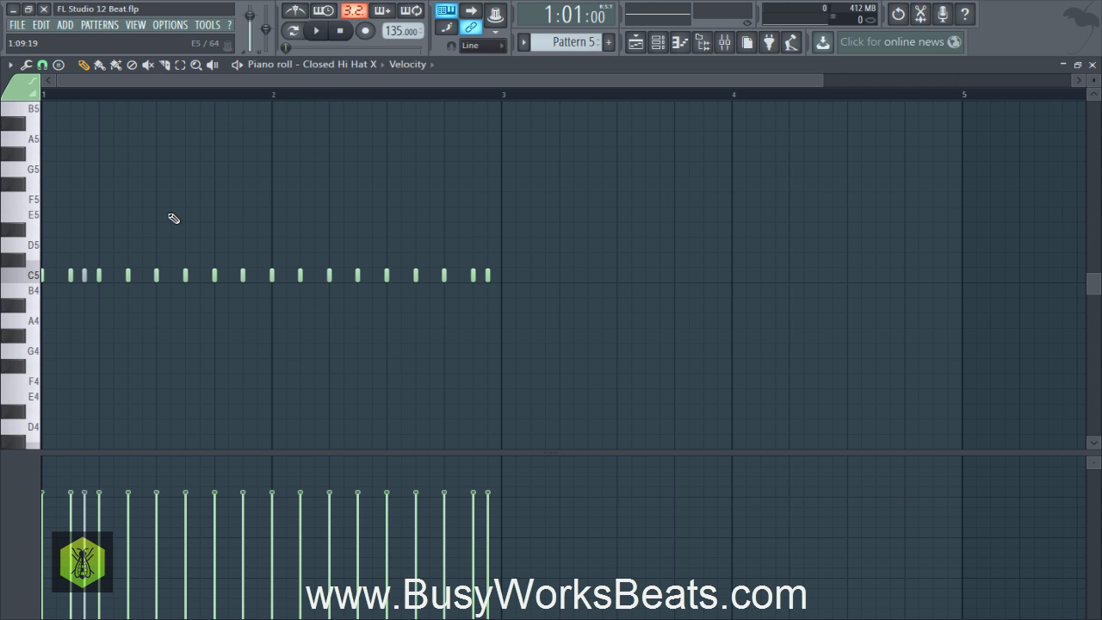
scroll(177, 96, "up", 2)
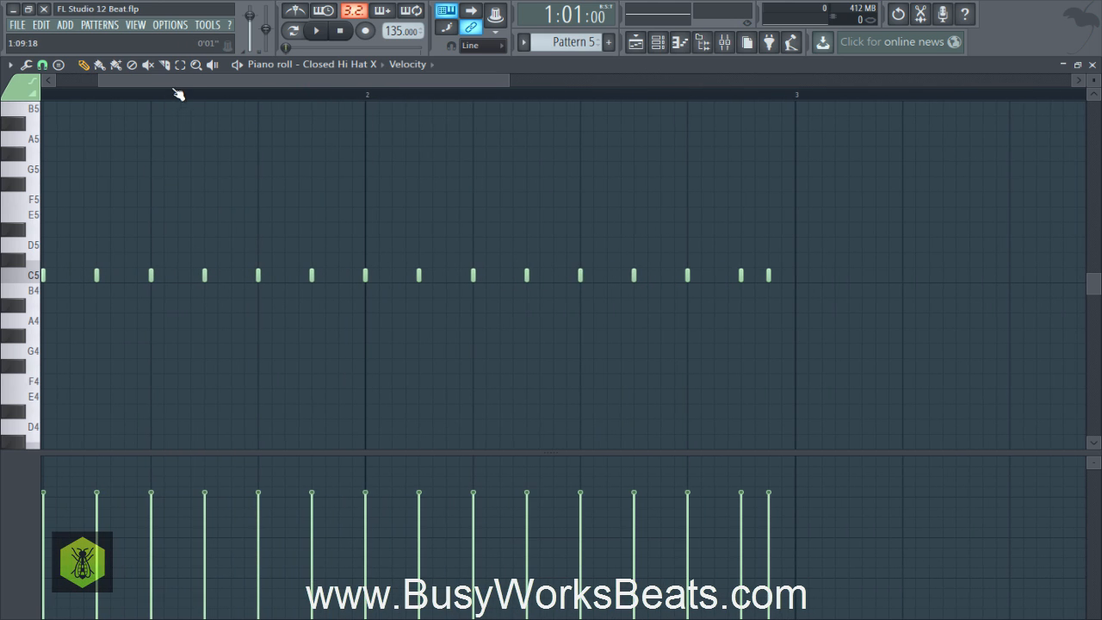
left_click_drag(153, 83, 105, 95)
key("space")
key("space")
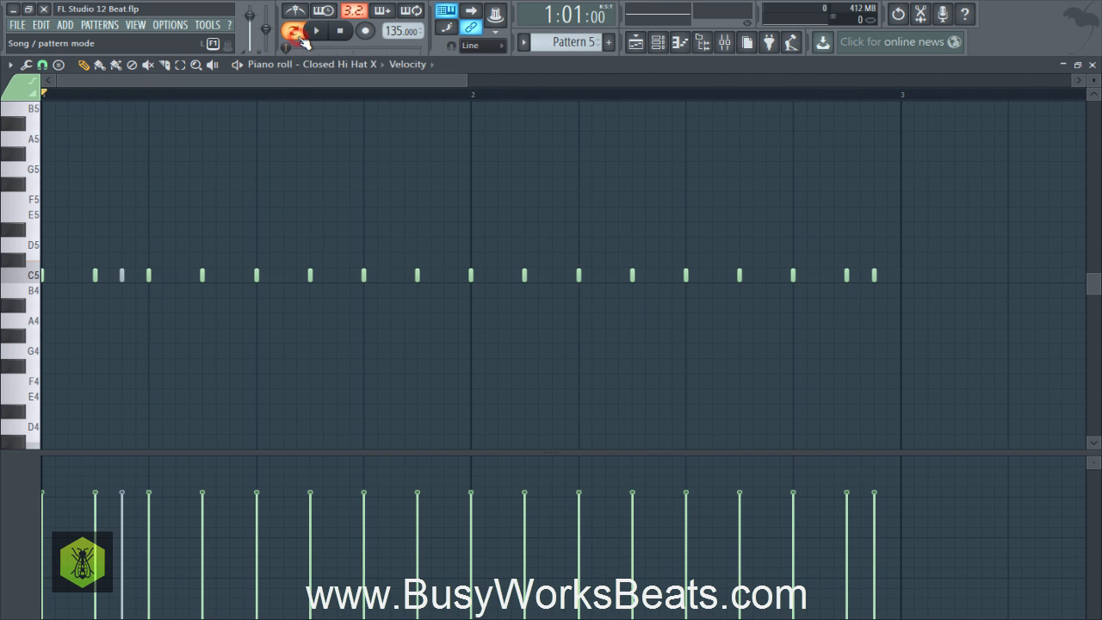
key("space")
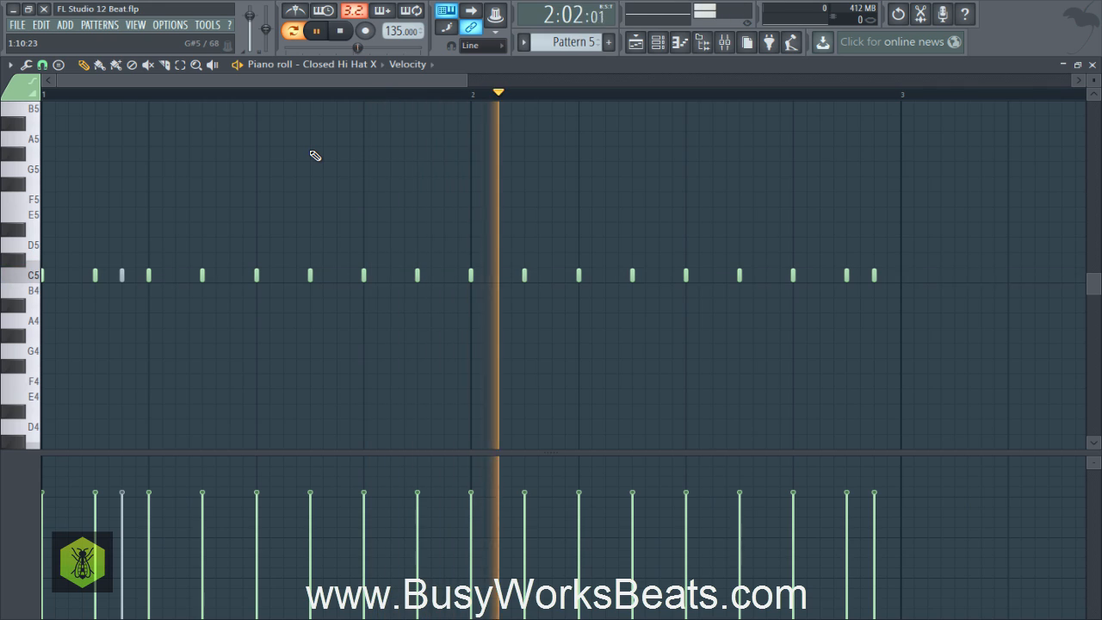
key("space")
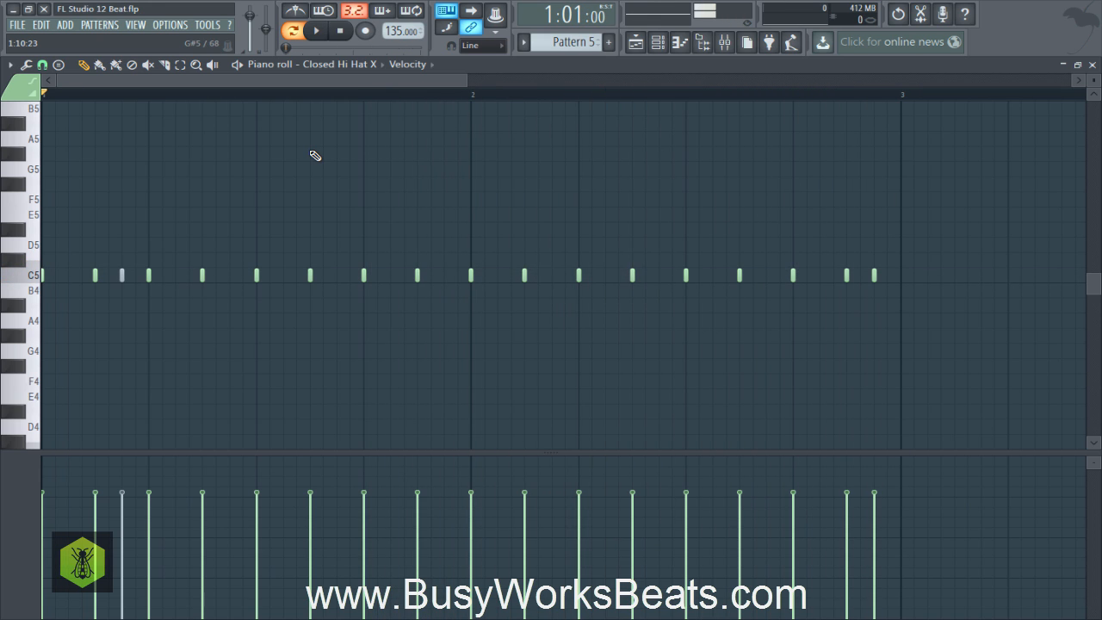
right_click(310, 150)
key("ctrl+space")
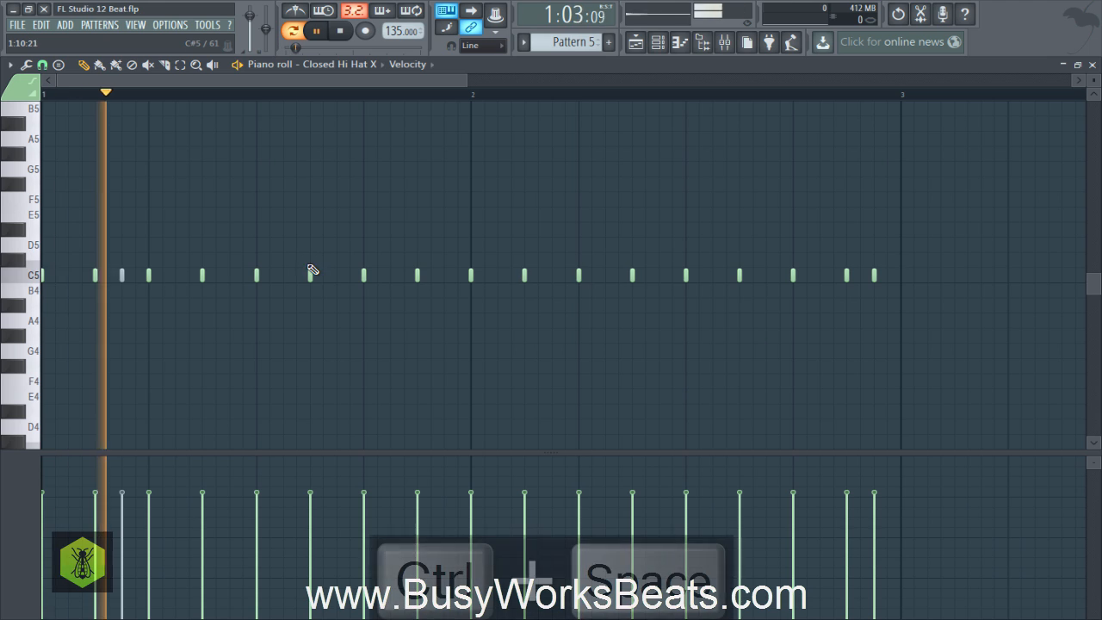
key("ctrl+space")
Select the C5 hi-hat note at step 11 and lengthen it to two steps with the articulator so it reaches the next note.
left_click(309, 276)
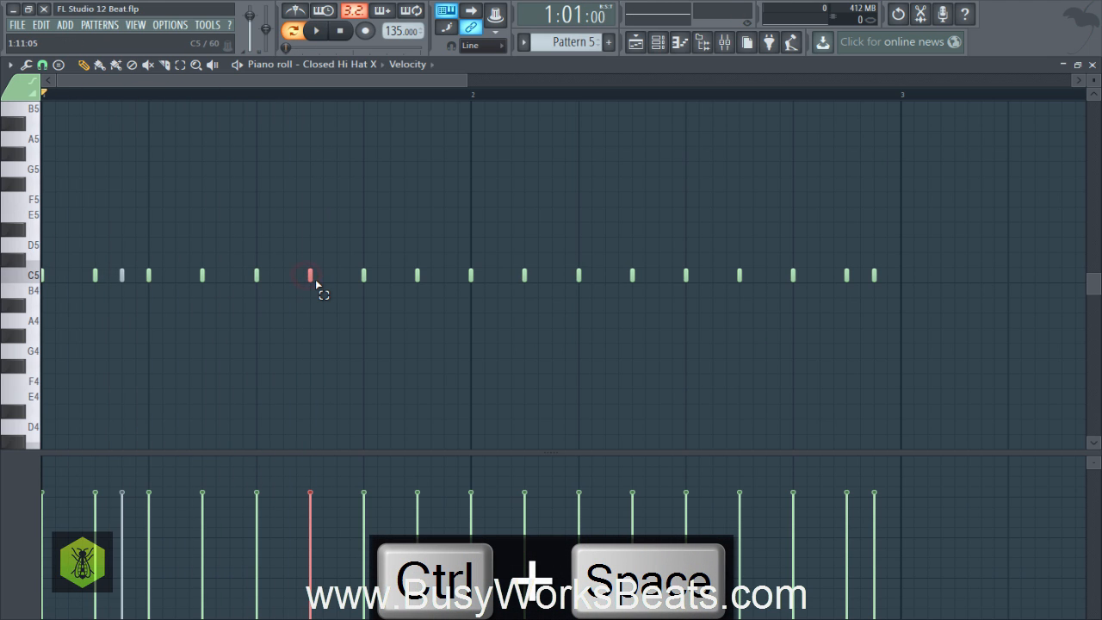
left_click(310, 275)
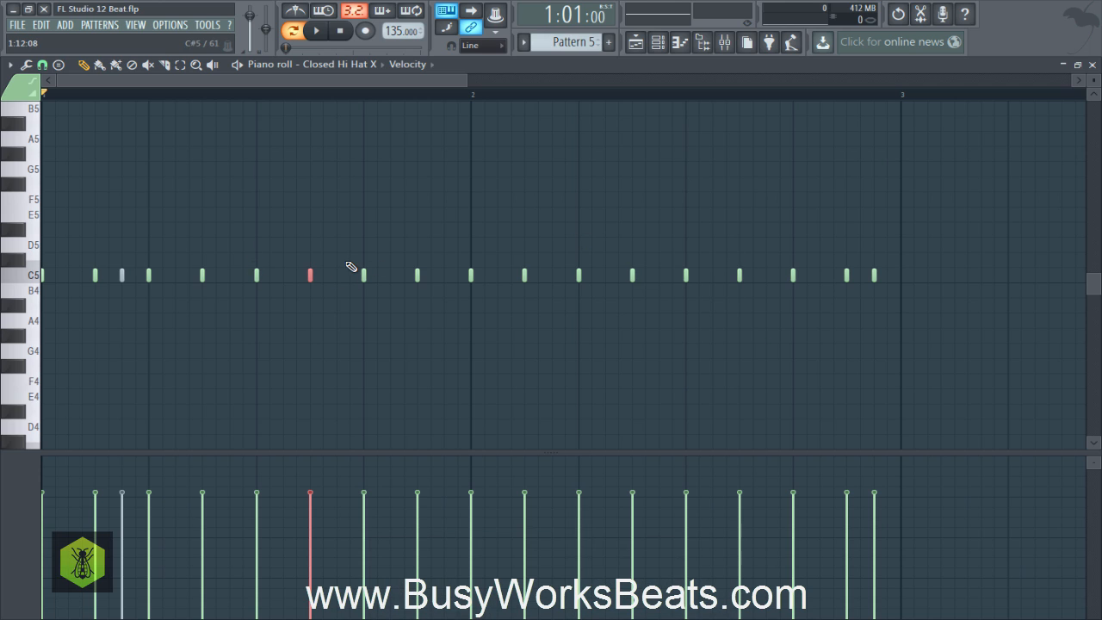
left_click_drag(291, 246, 329, 301)
key("alt+l")
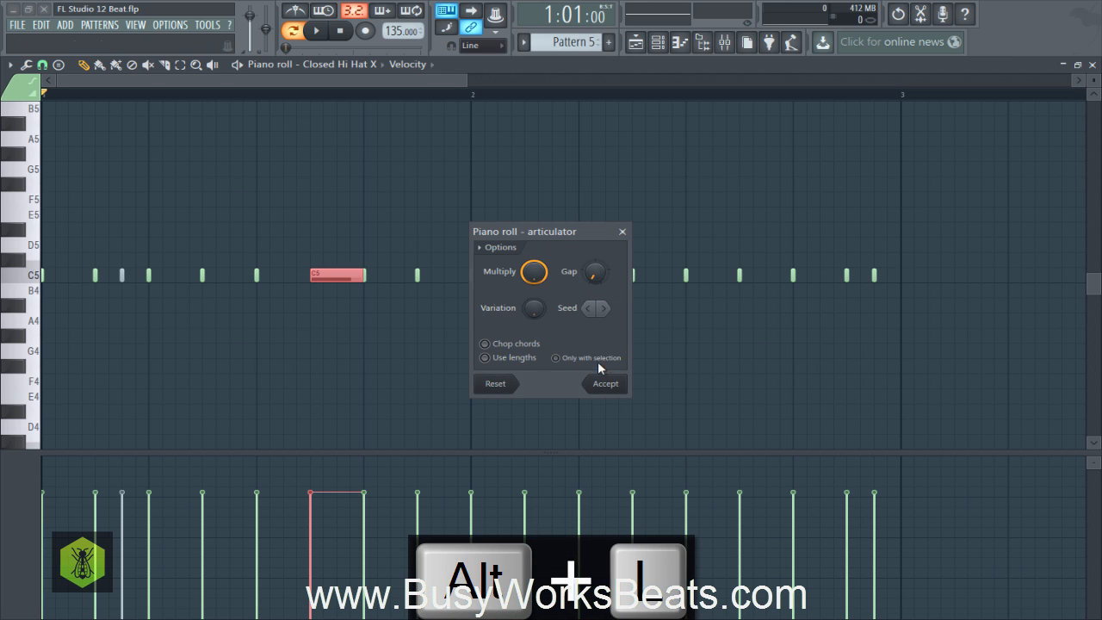
key("Escape")
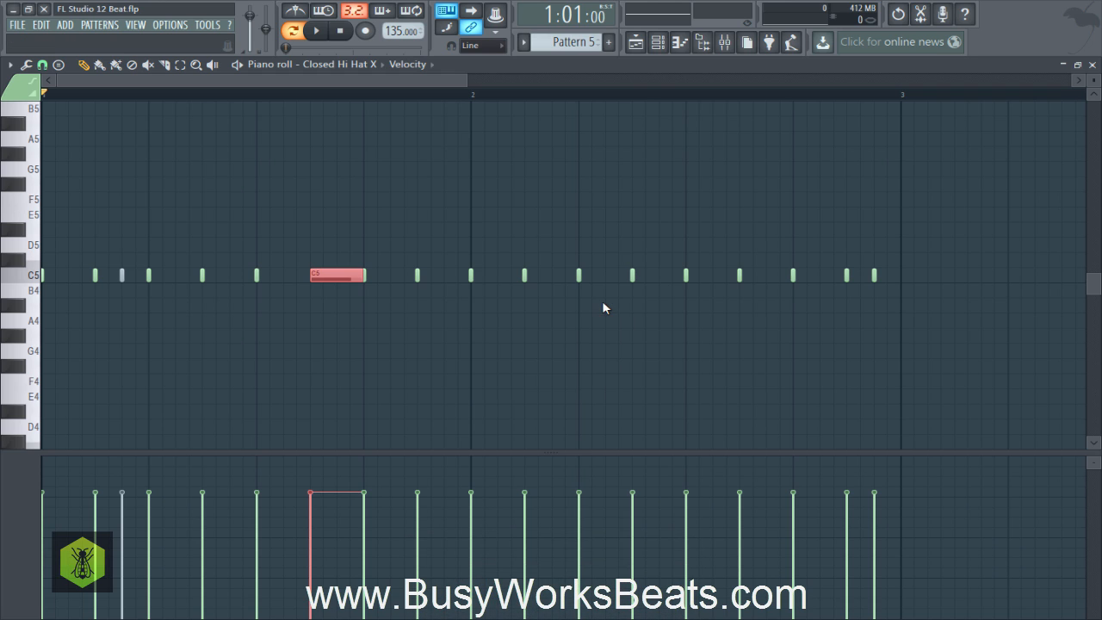
left_click(391, 329)
left_click(349, 280)
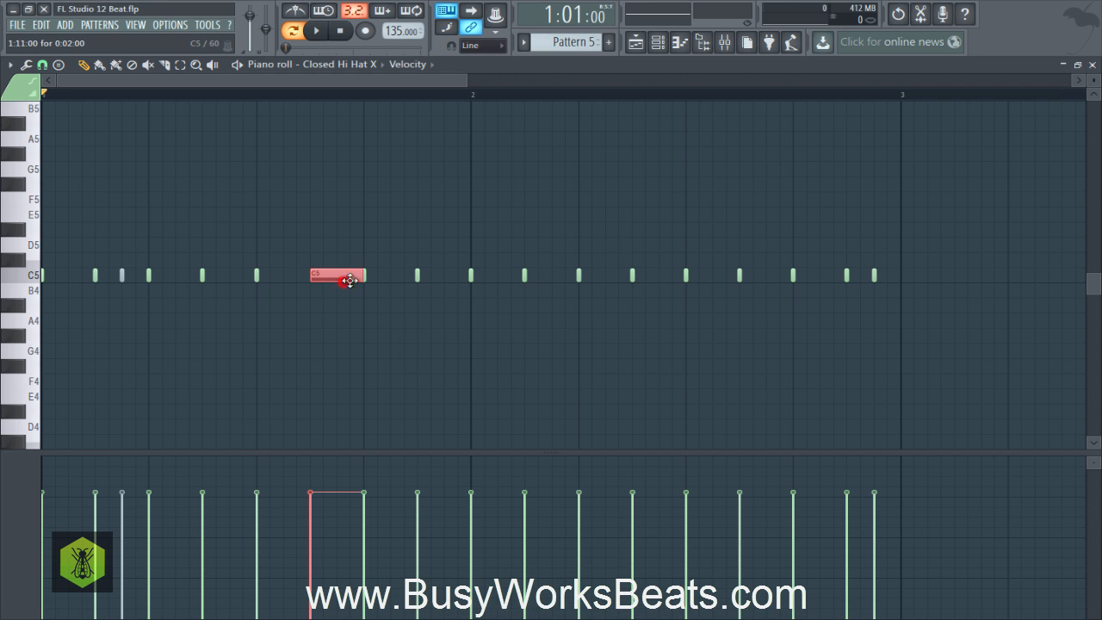
left_click(365, 277, "ctrl+shift")
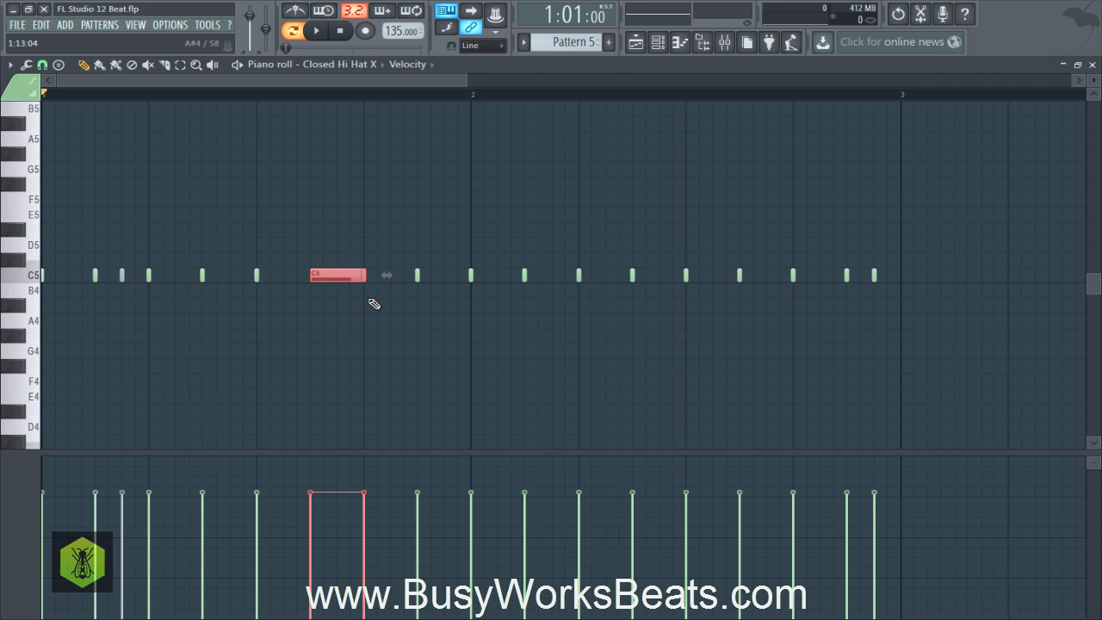
key("alt+l")
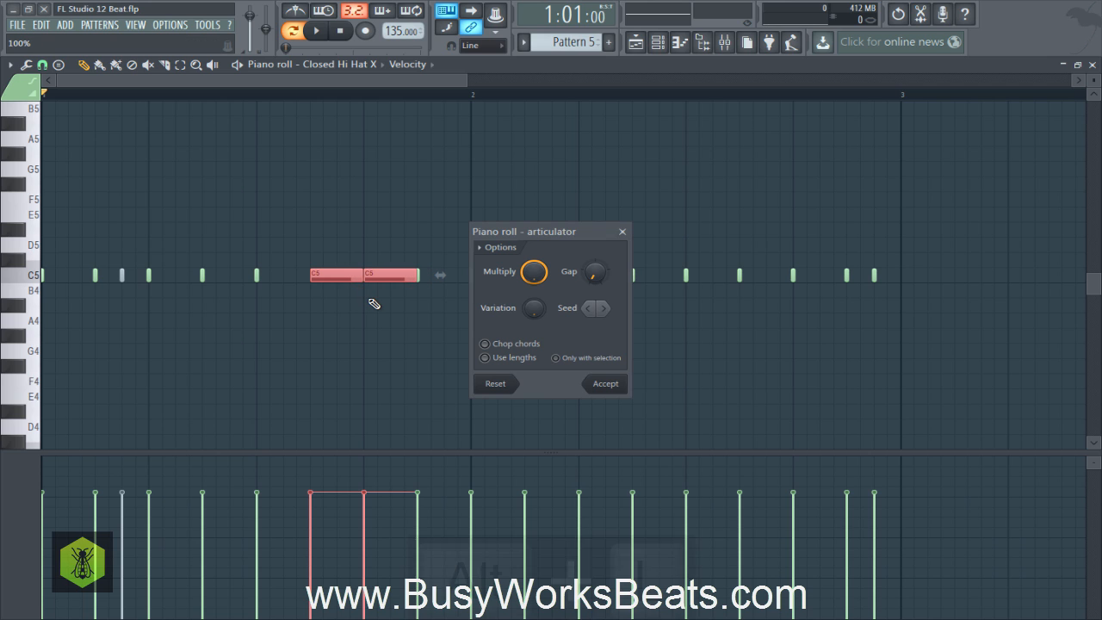
left_click(622, 232)
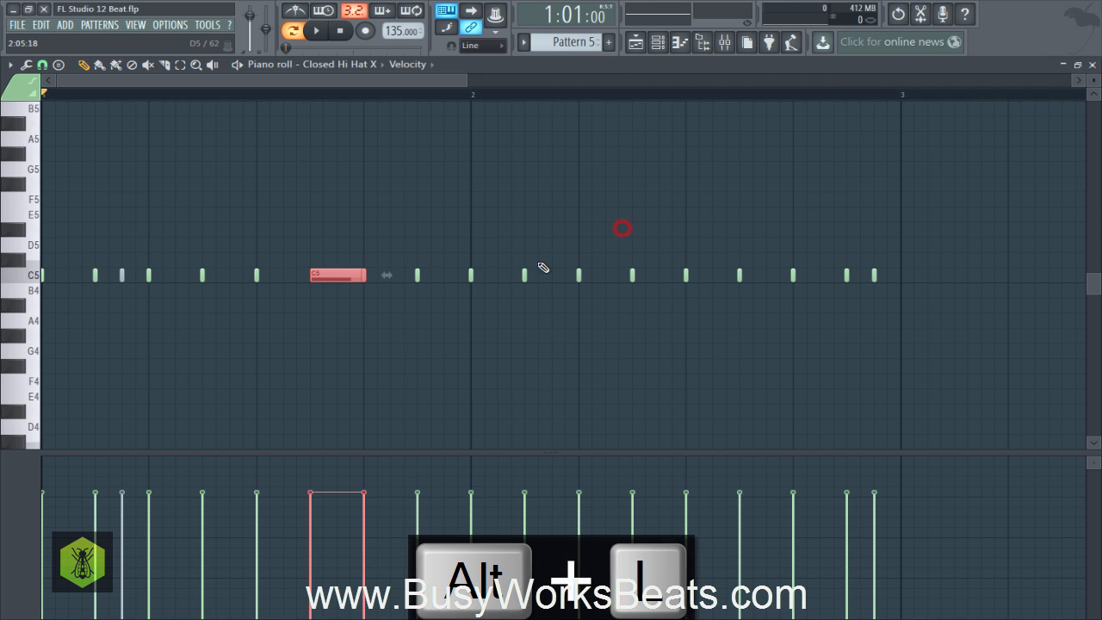
left_click(374, 289)
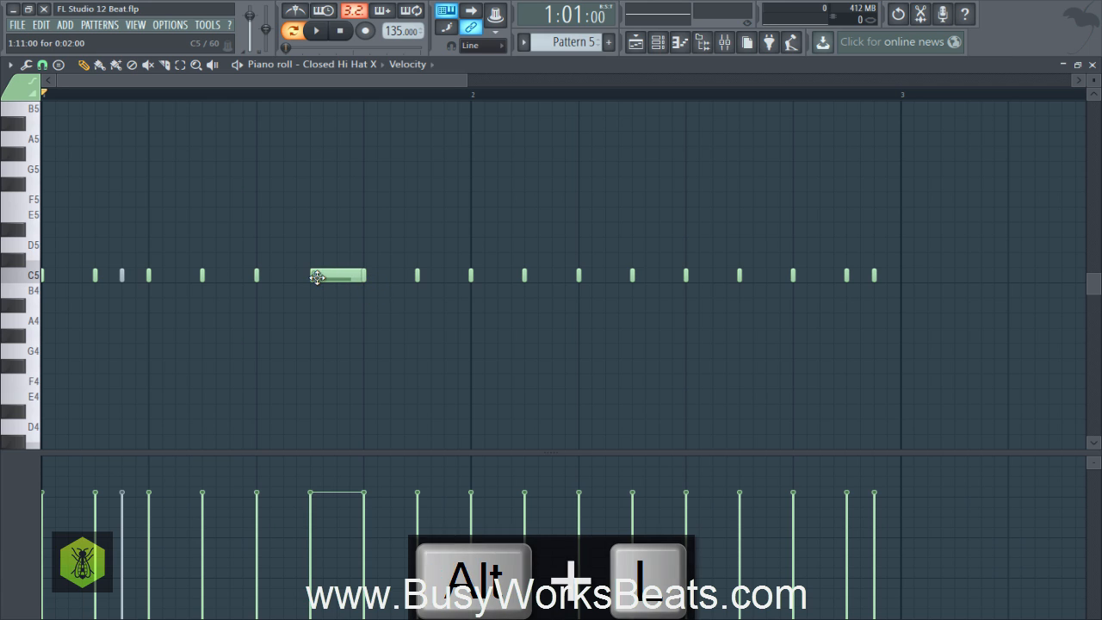
Select the two-step C5 hi-hat note at step 11 and chop it into half-step notes using the 1/2 step snap.
left_click(344, 275, "ctrl")
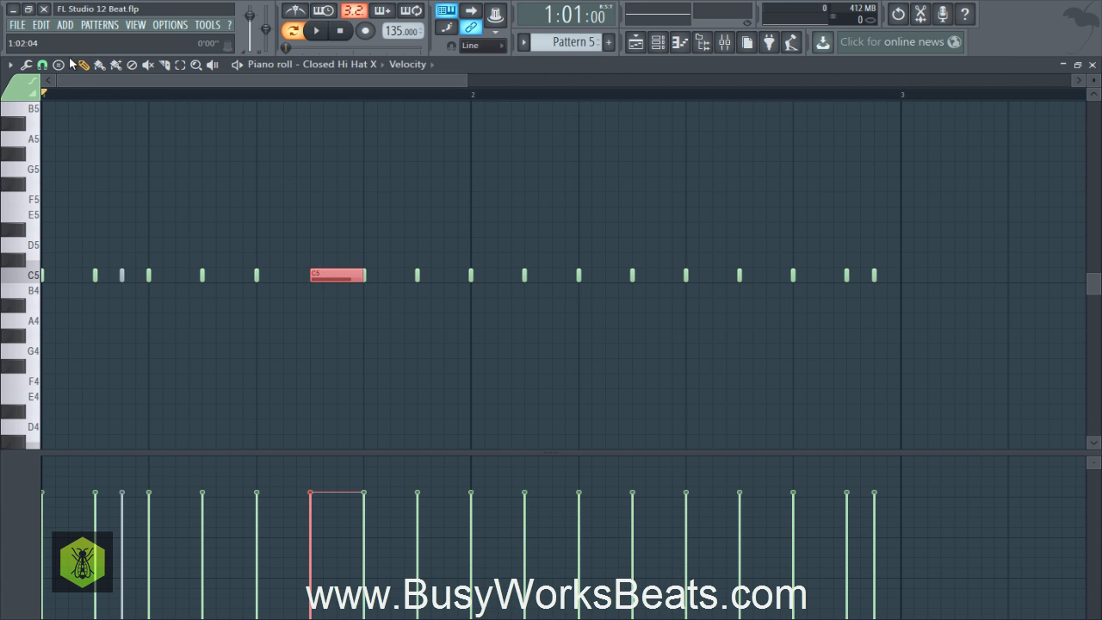
right_click(332, 260)
left_click(43, 66)
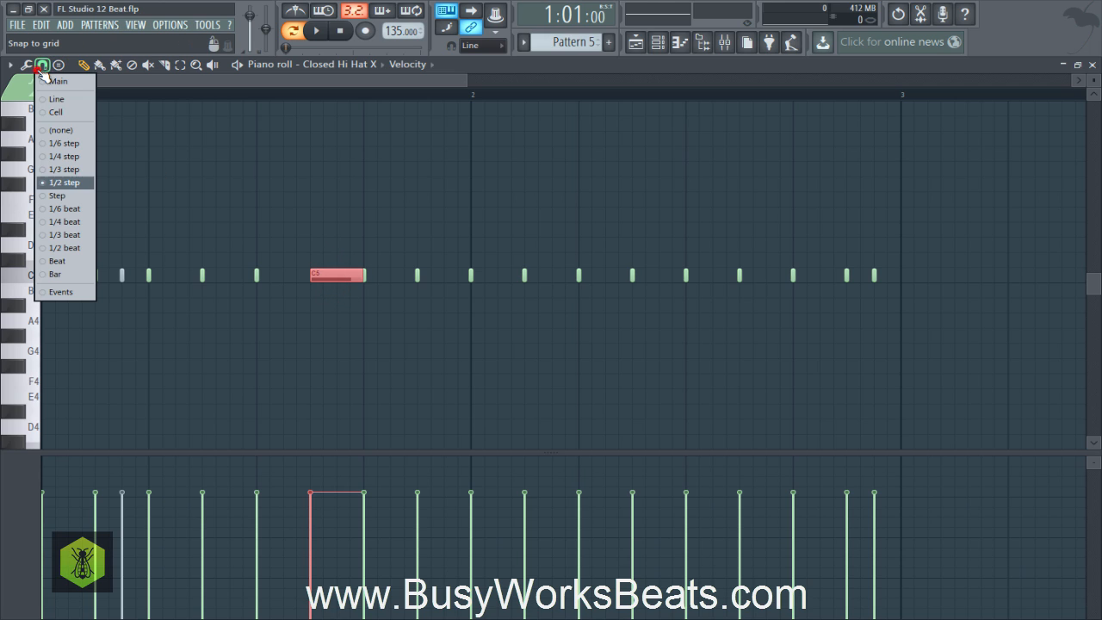
left_click(65, 183)
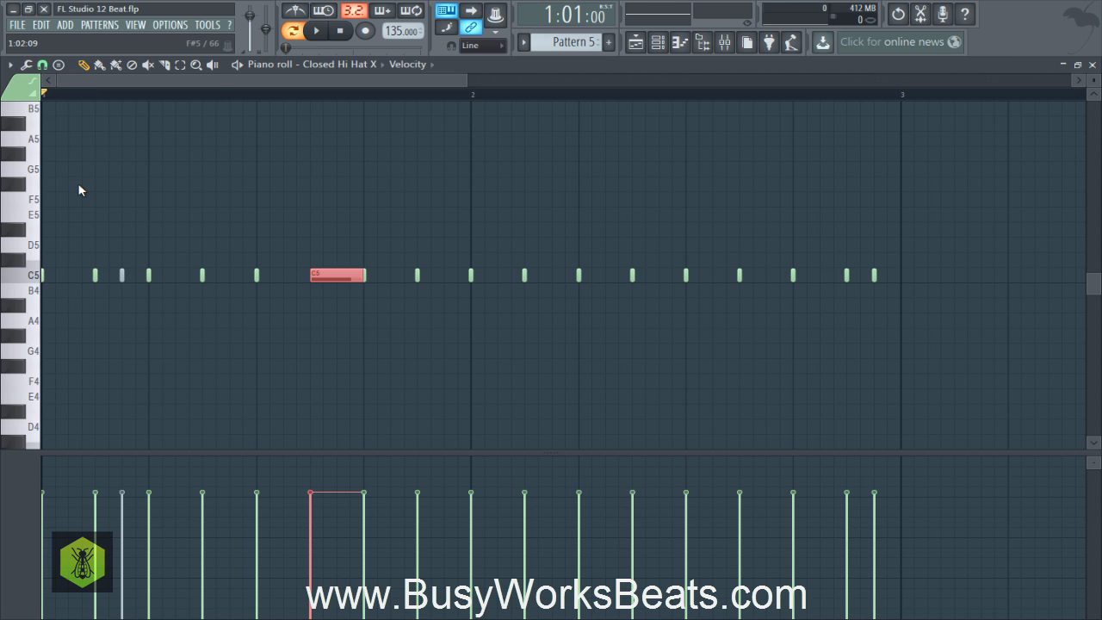
key("ctrl+u")
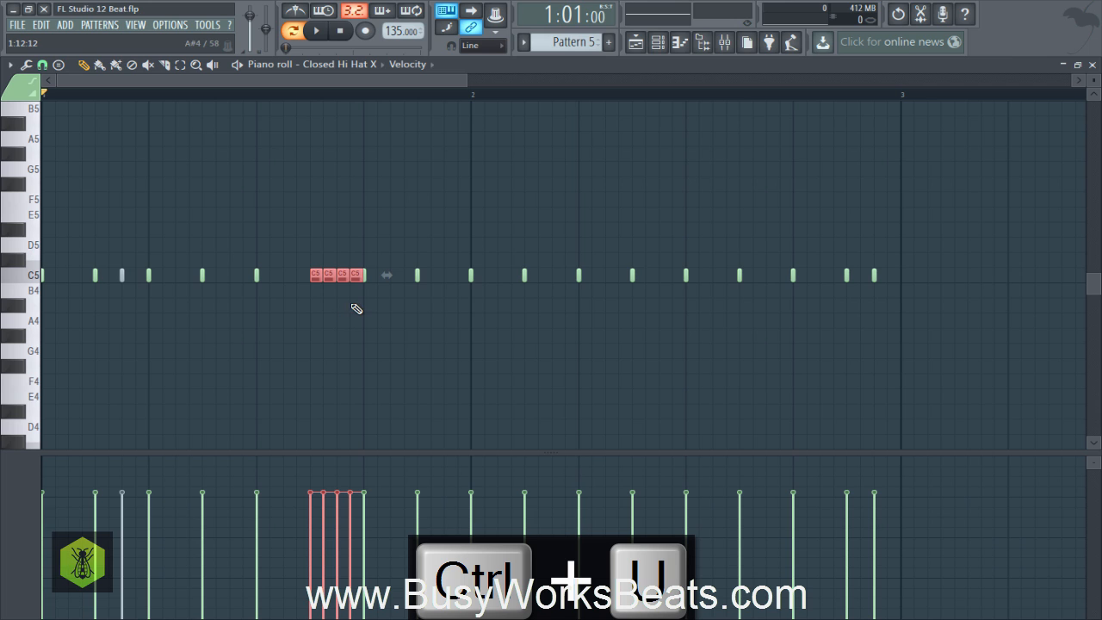
Play back Pattern 5 to check the chopped hi-hat roll, restarting once, and clear the note selection.
key("space")
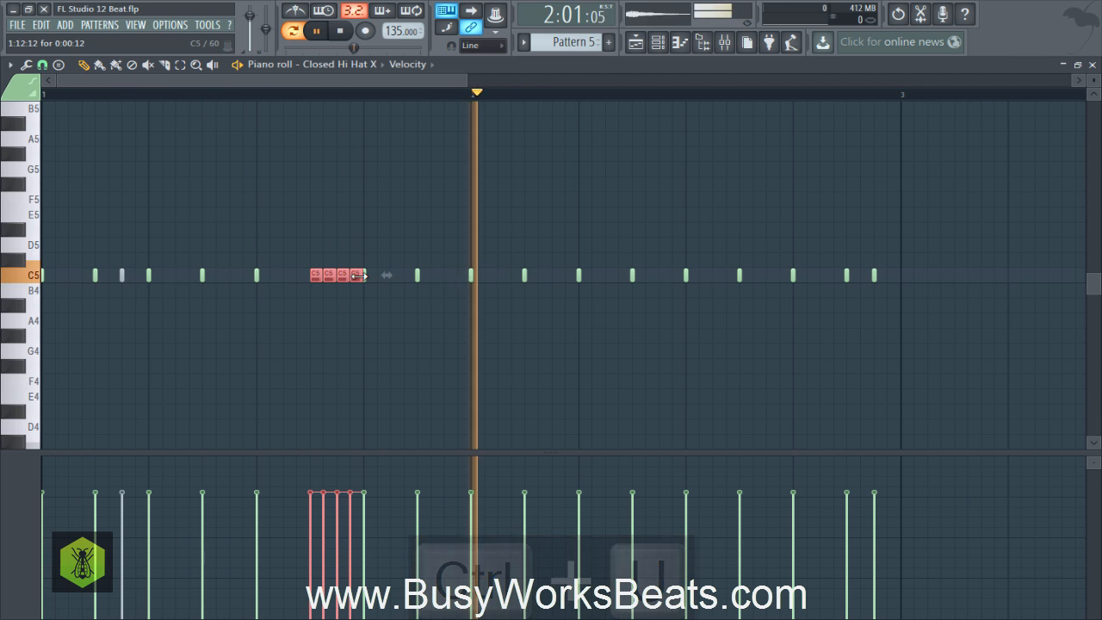
key("space")
key("space")
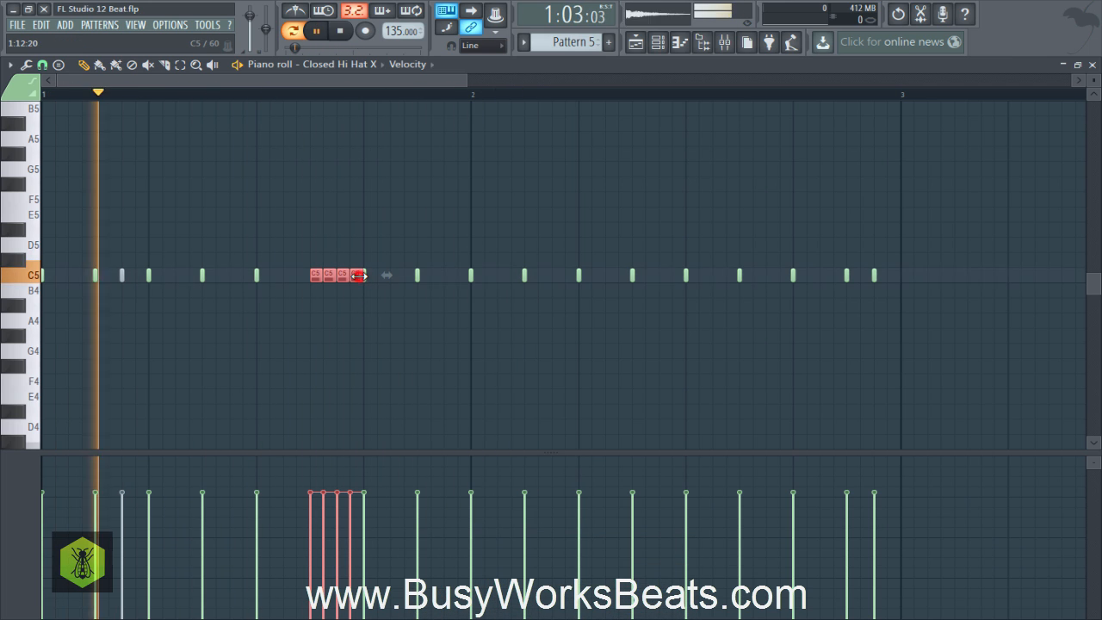
left_click(576, 309, "ctrl")
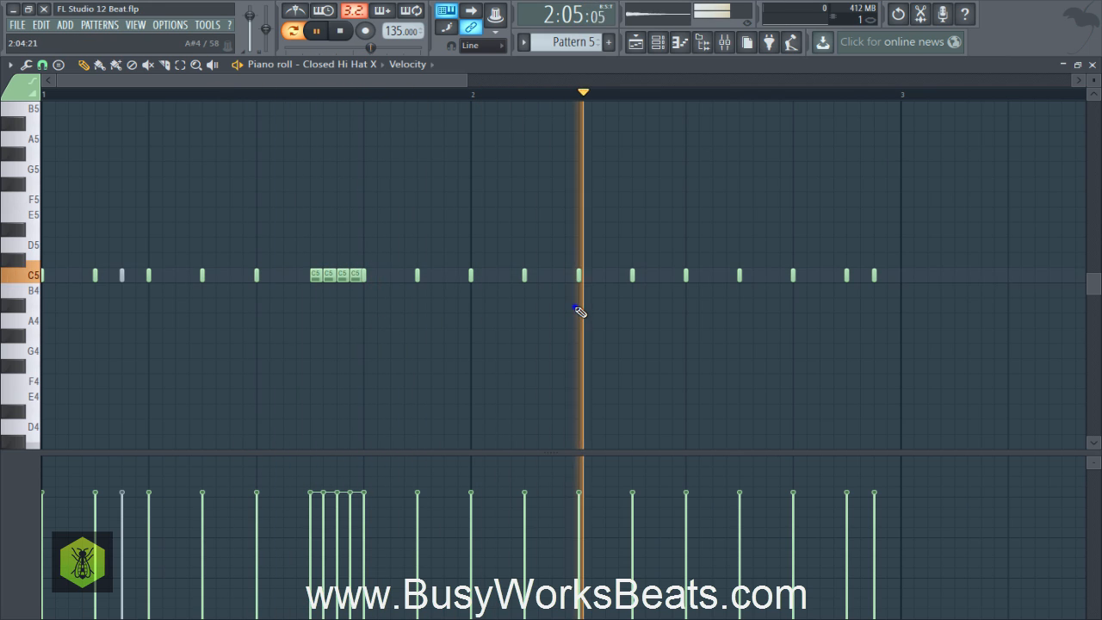
key("space")
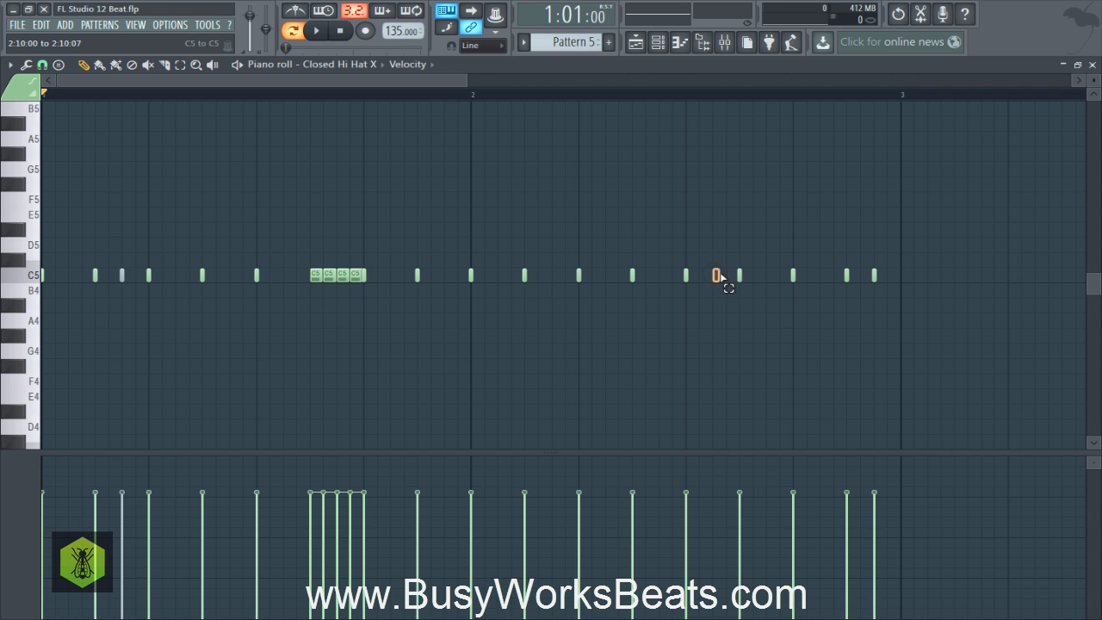
Delete the last four C5 notes of bar 2 and stretch the note at step 9 to the start of bar 3.
left_click_drag(720, 275, 901, 286)
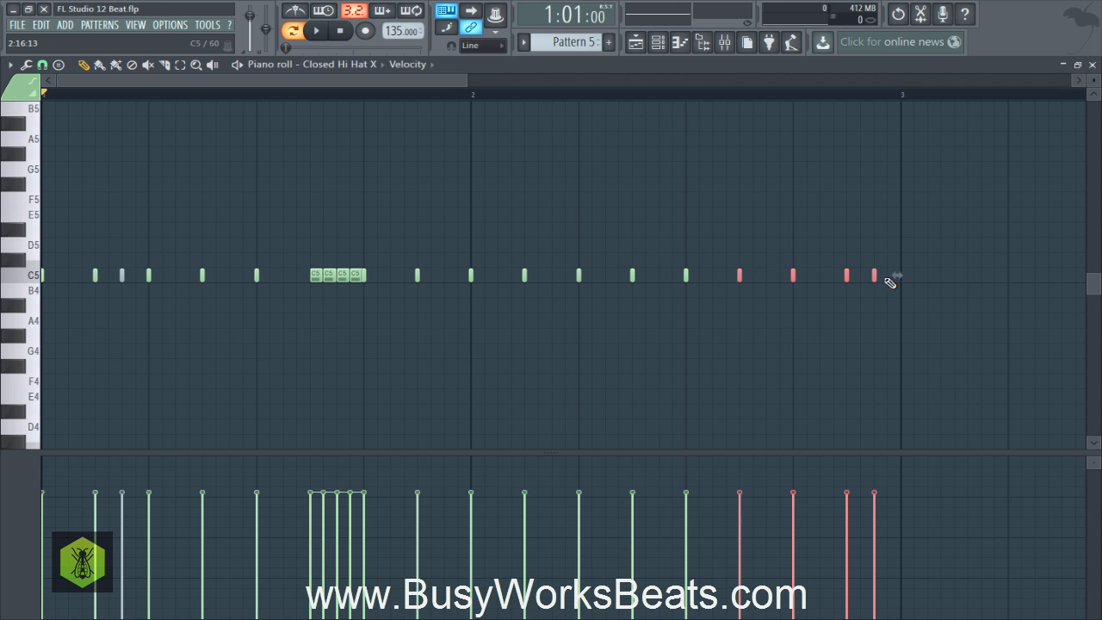
key("Delete")
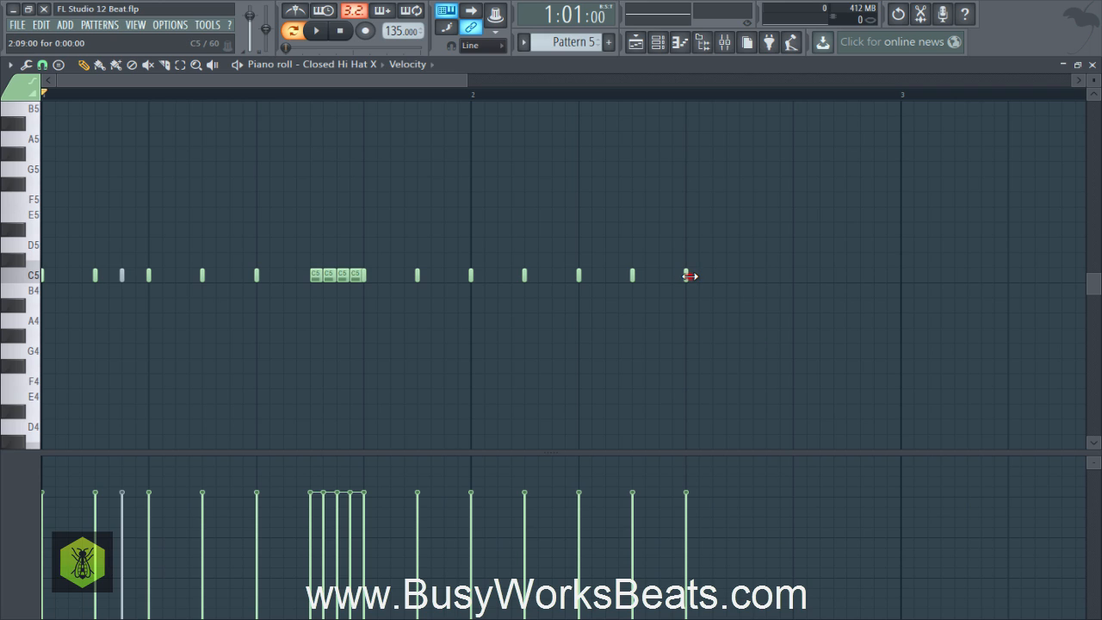
left_click_drag(690, 275, 898, 290)
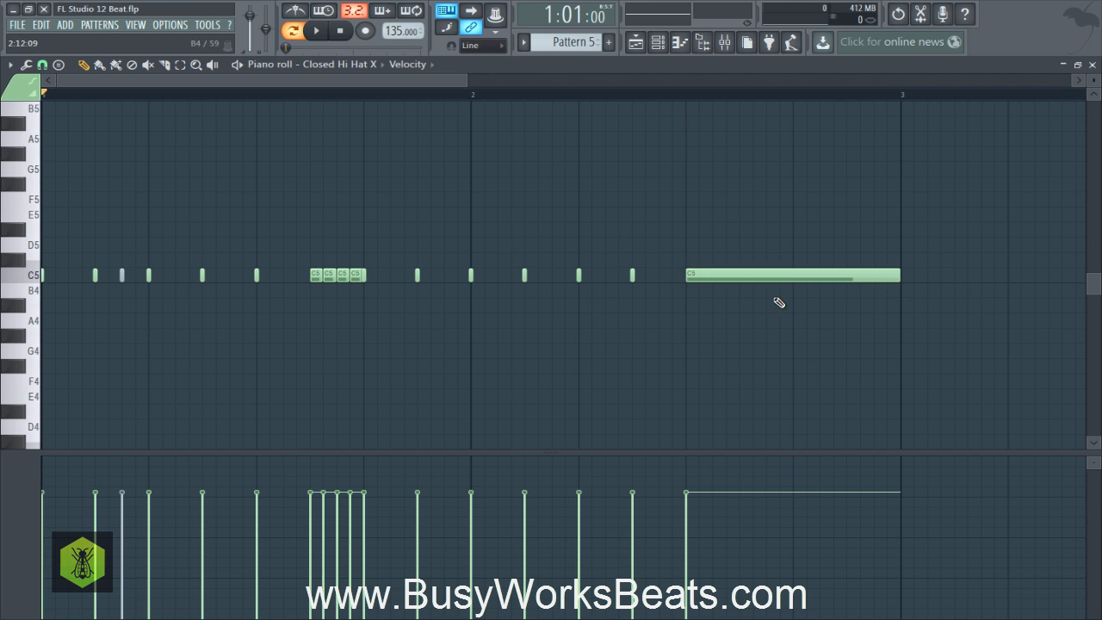
Set the piano roll snap to 1/3 beat and chop the long C5 note at the end of bar 2 into triplets.
left_click(756, 278)
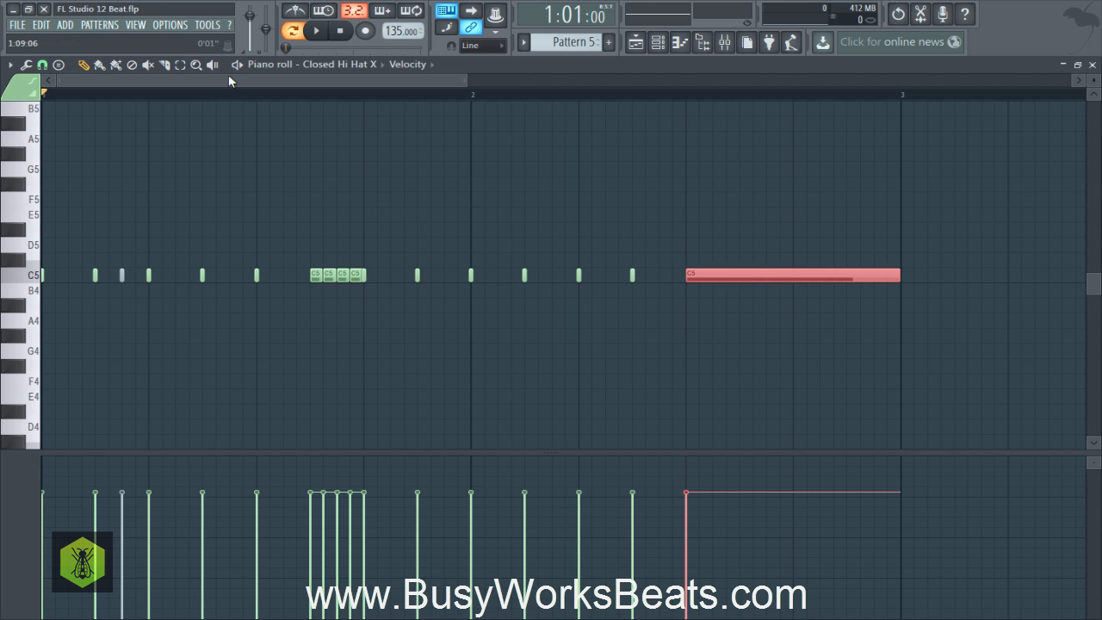
left_click(41, 65)
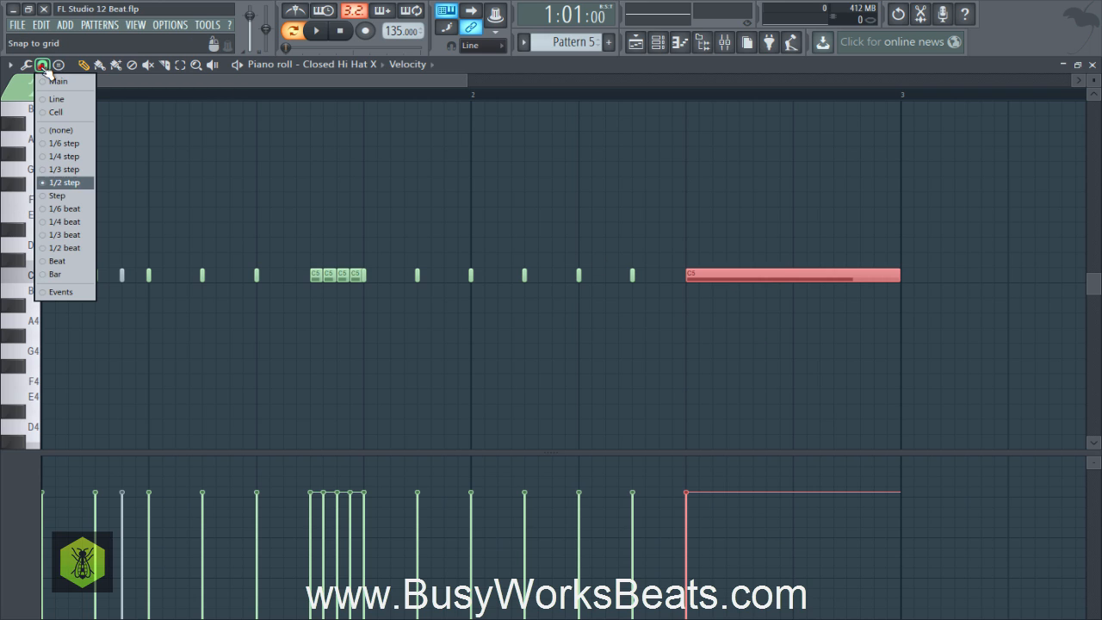
left_click(65, 235)
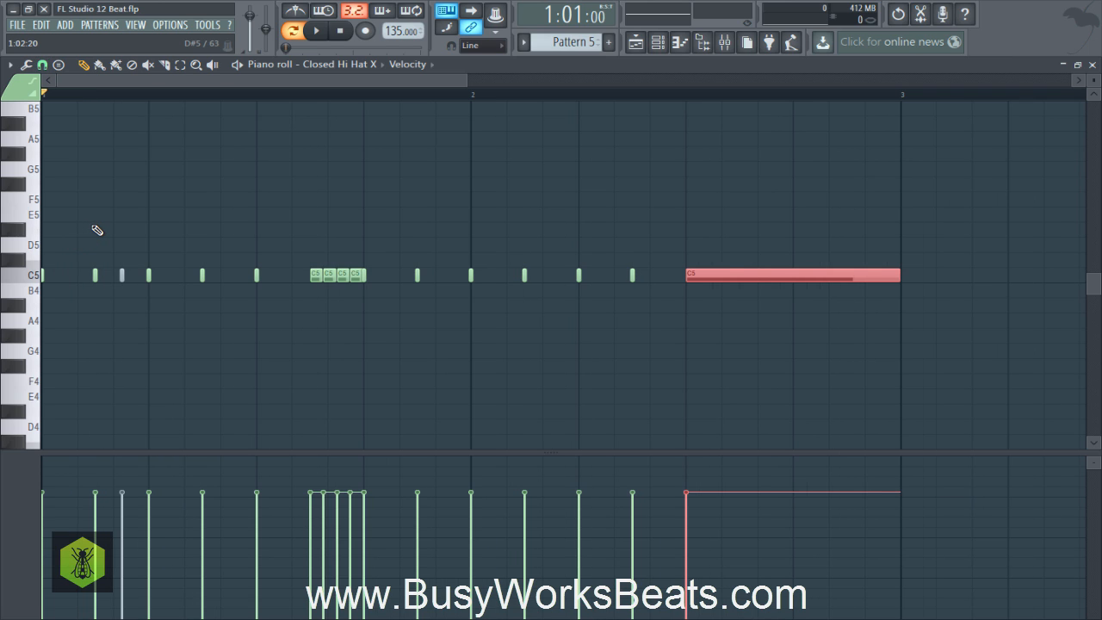
key("ctrl+u")
right_click(327, 169)
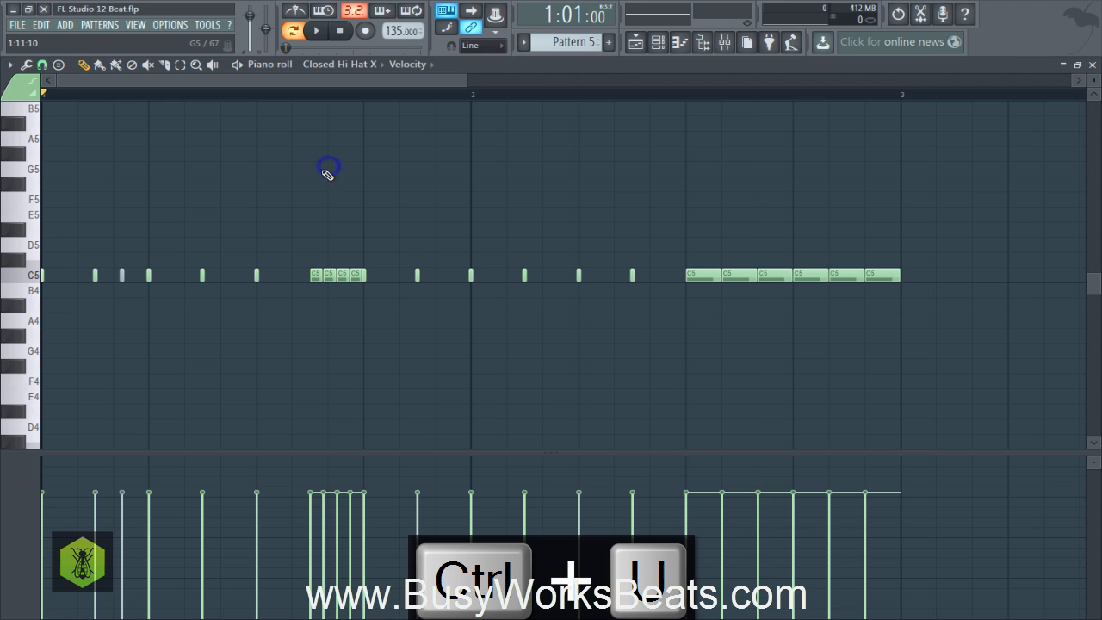
left_click(715, 275)
right_click(853, 330)
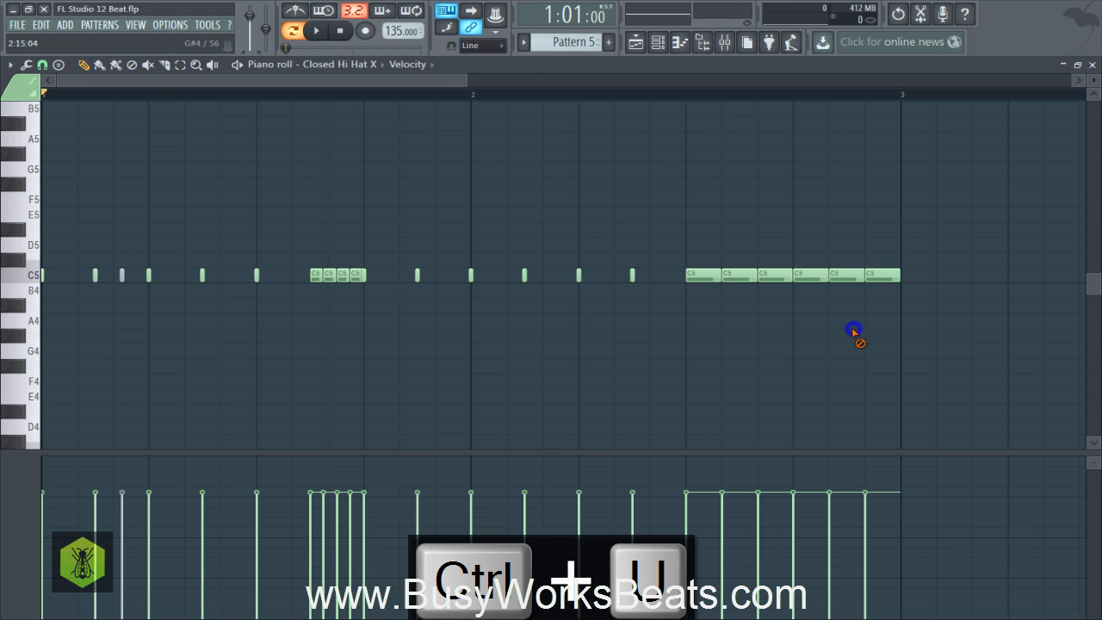
Play back Pattern 5 with its triplet hi-hats and close the piano roll.
key("space")
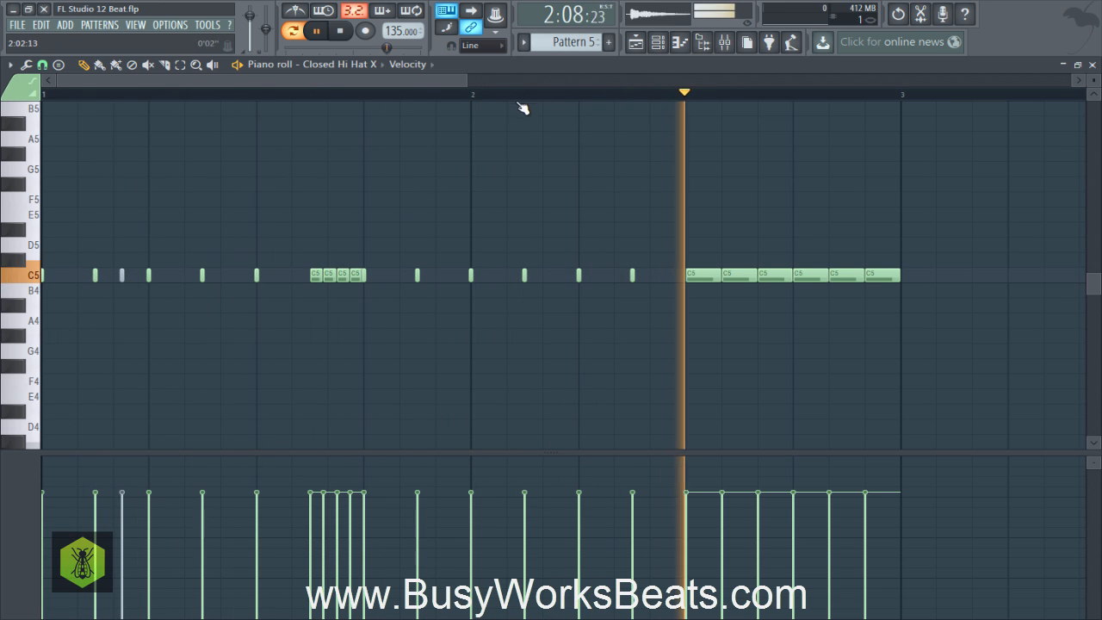
key("space")
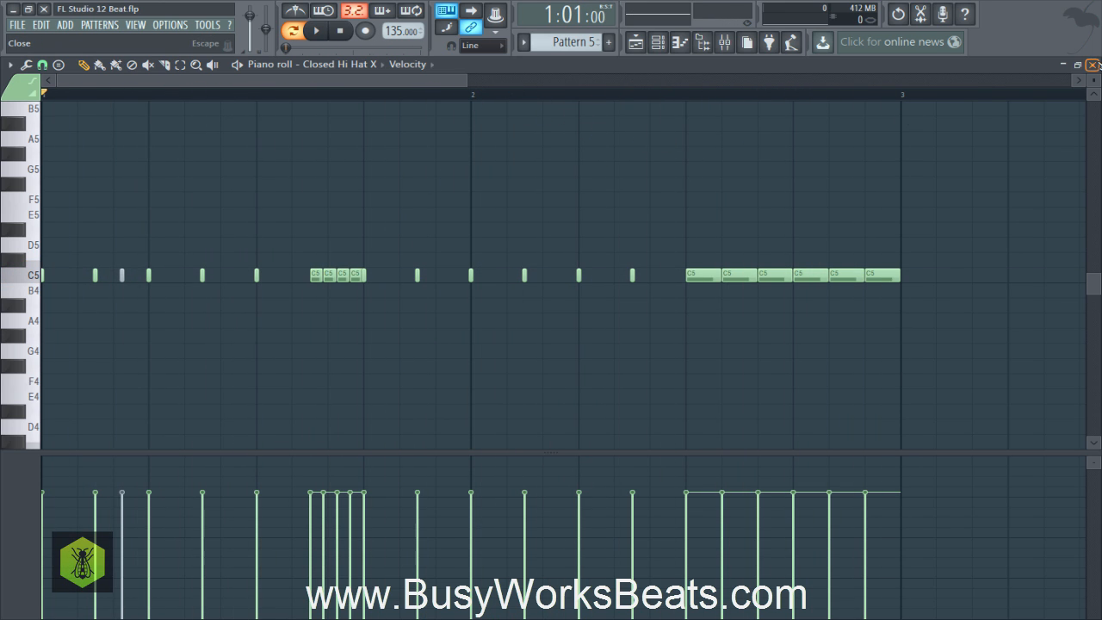
left_click(1091, 64)
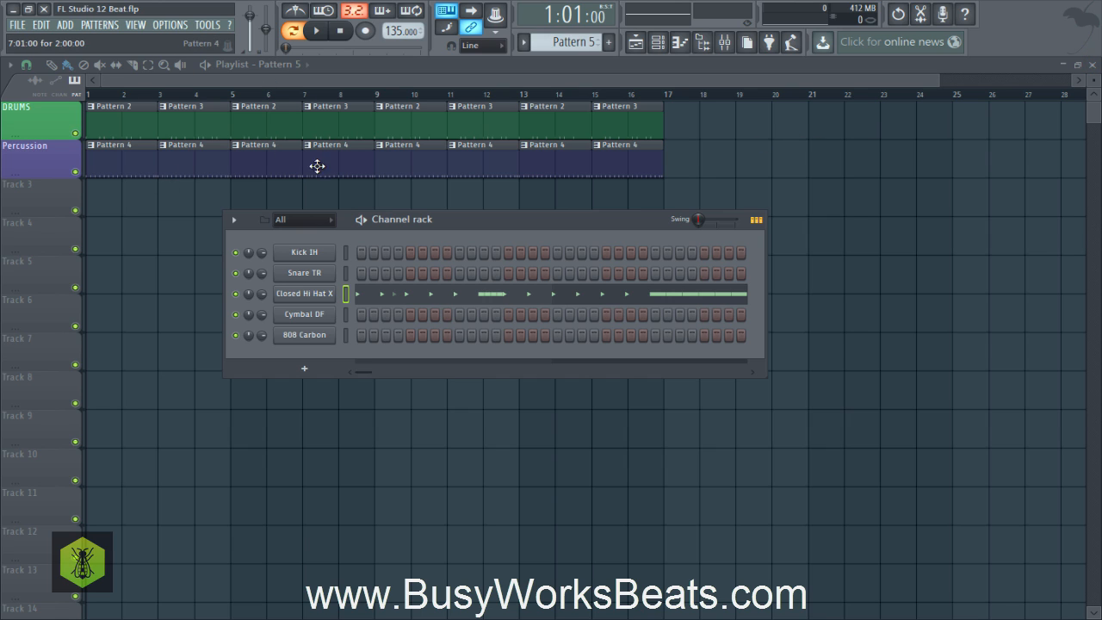
Swap the Percussion track's Pattern 4 clips at bars 3, 7, 11 and 15 for Pattern 5.
left_click(636, 43)
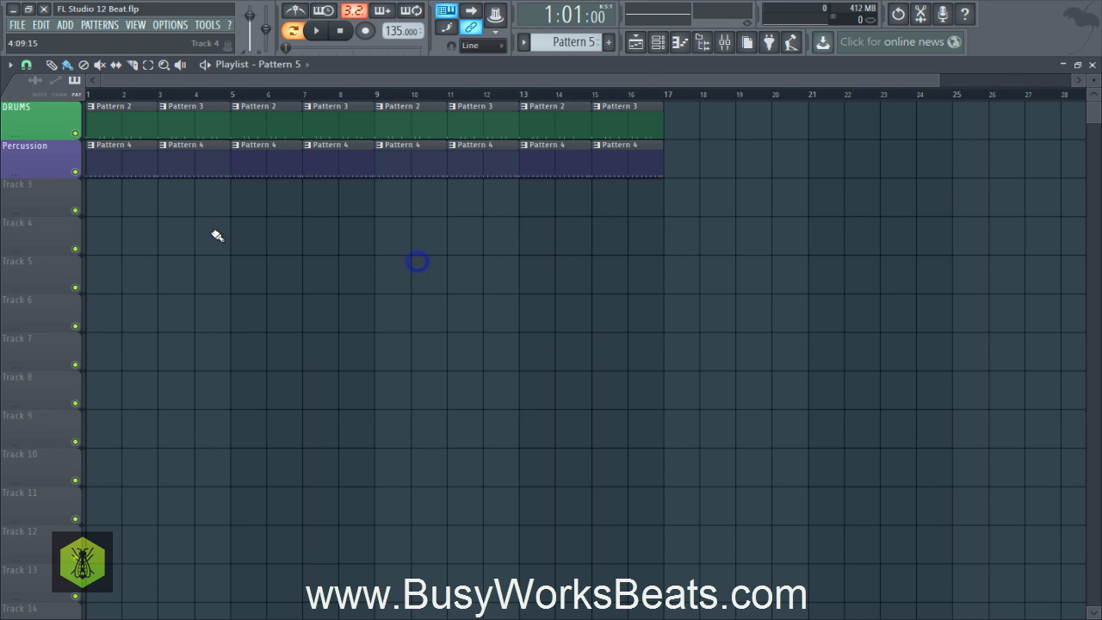
left_click(185, 172, "ctrl")
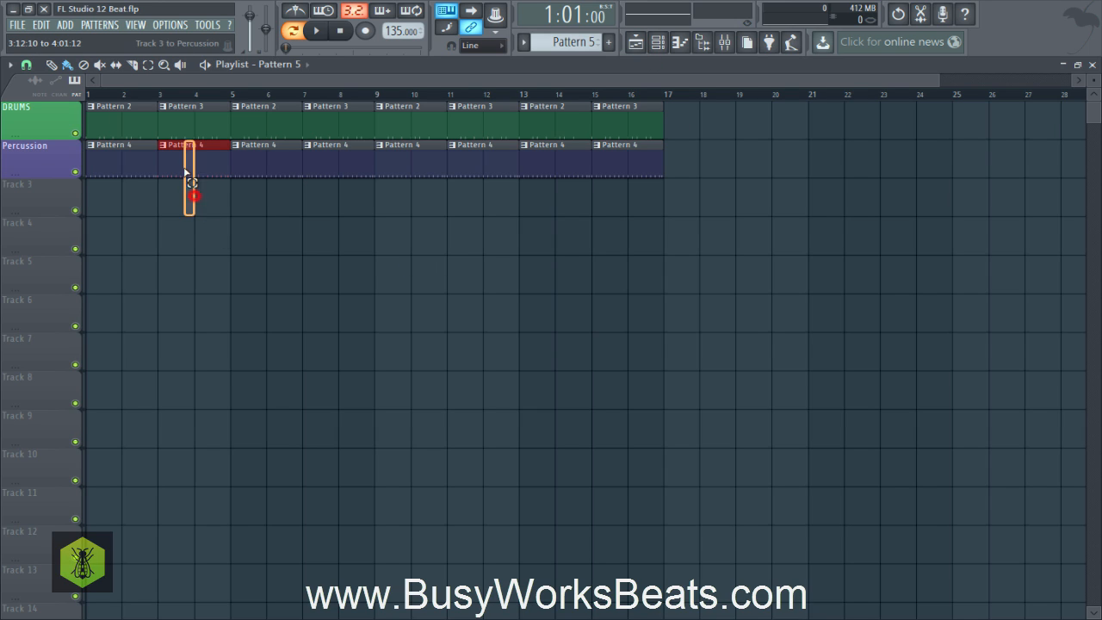
left_click(312, 171, "ctrl")
left_click(474, 174, "ctrl")
left_click(609, 171, "ctrl")
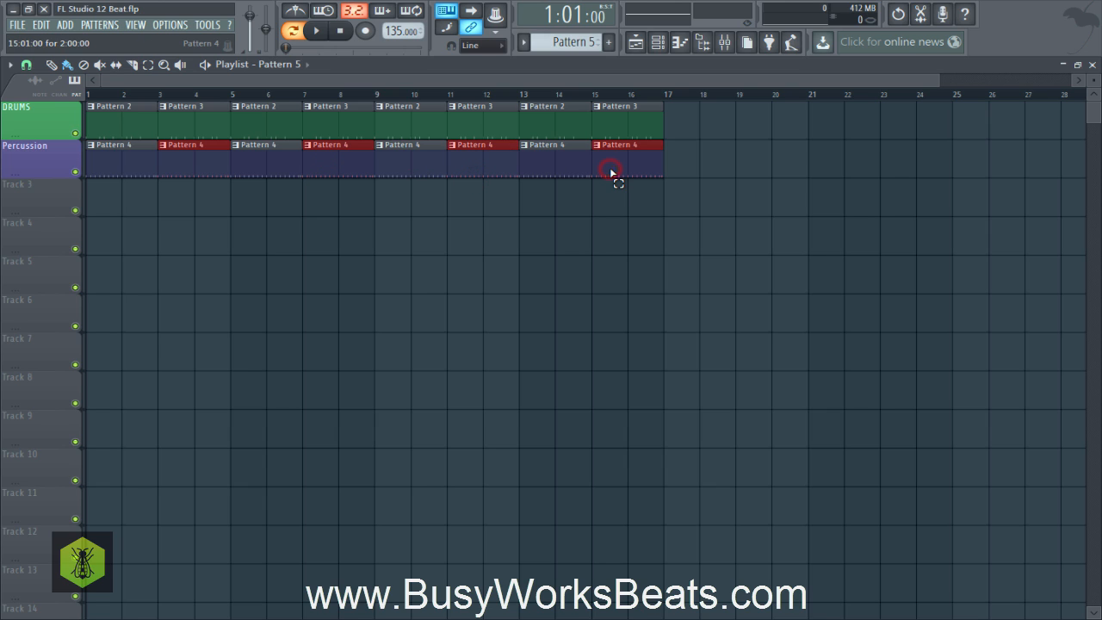
left_click(169, 154)
mouse_move(196, 188)
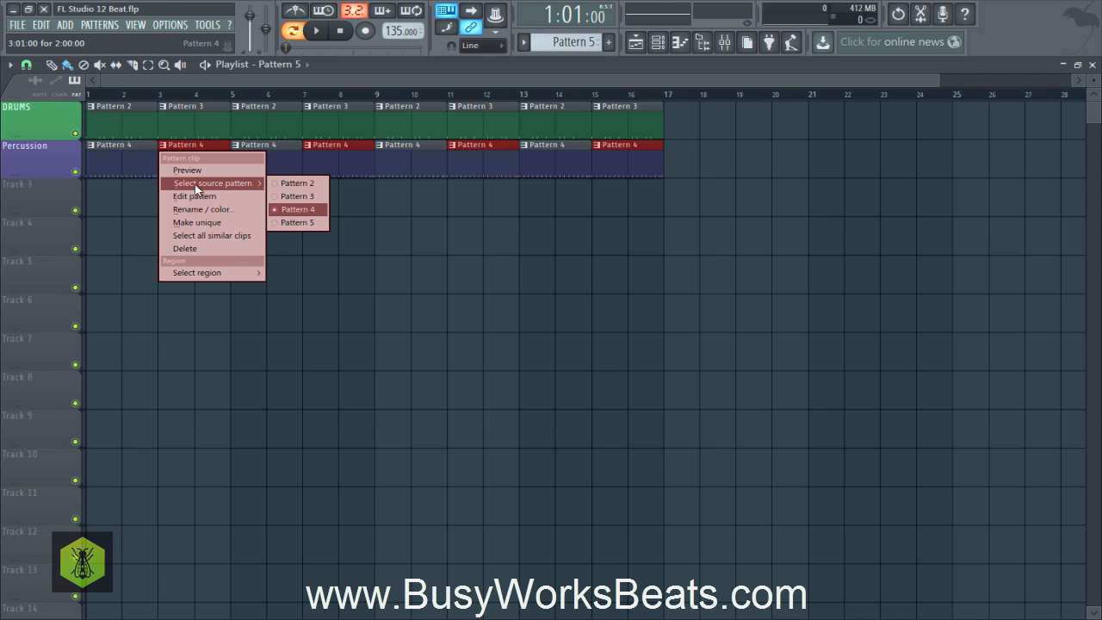
left_click(301, 223)
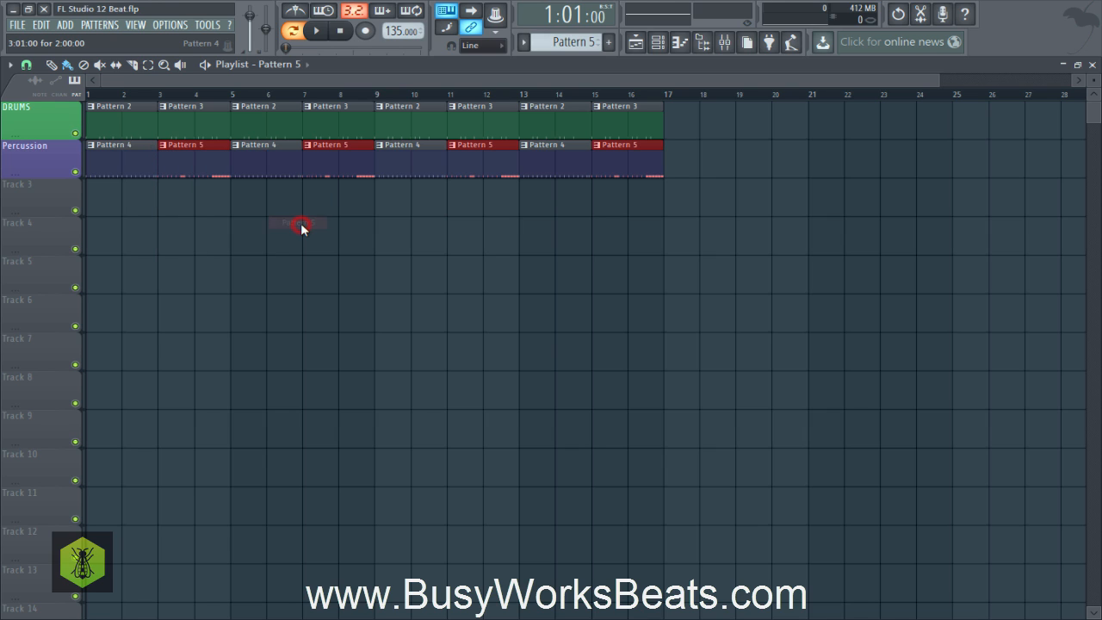
Clear the clip selection, switch playback to song mode and play the arrangement to check the alternating hi-hat patterns.
left_click(301, 232)
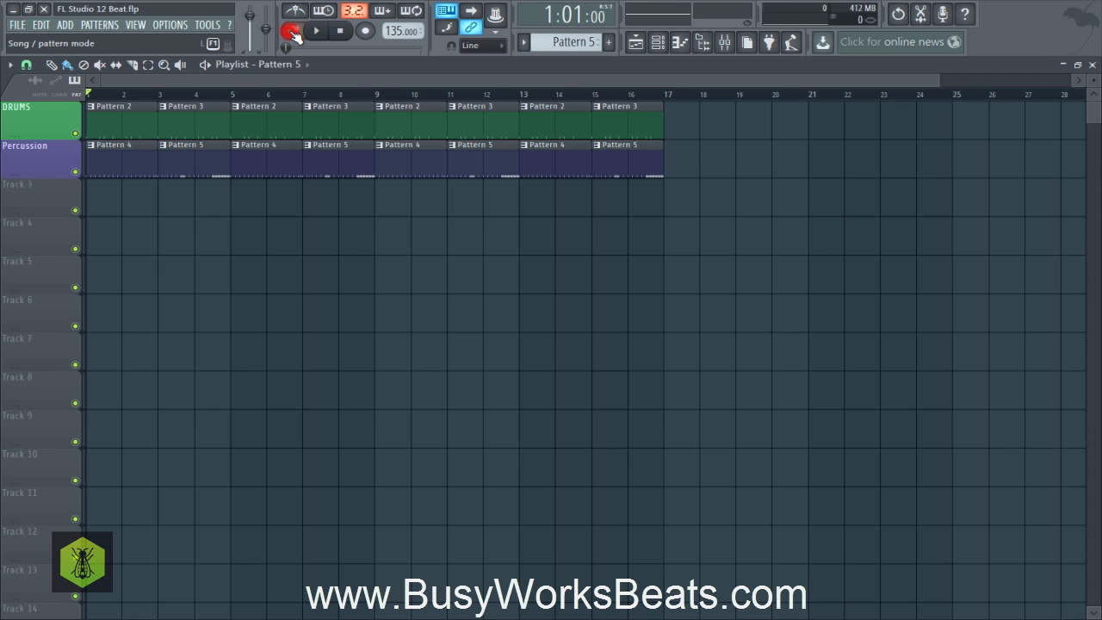
key("space")
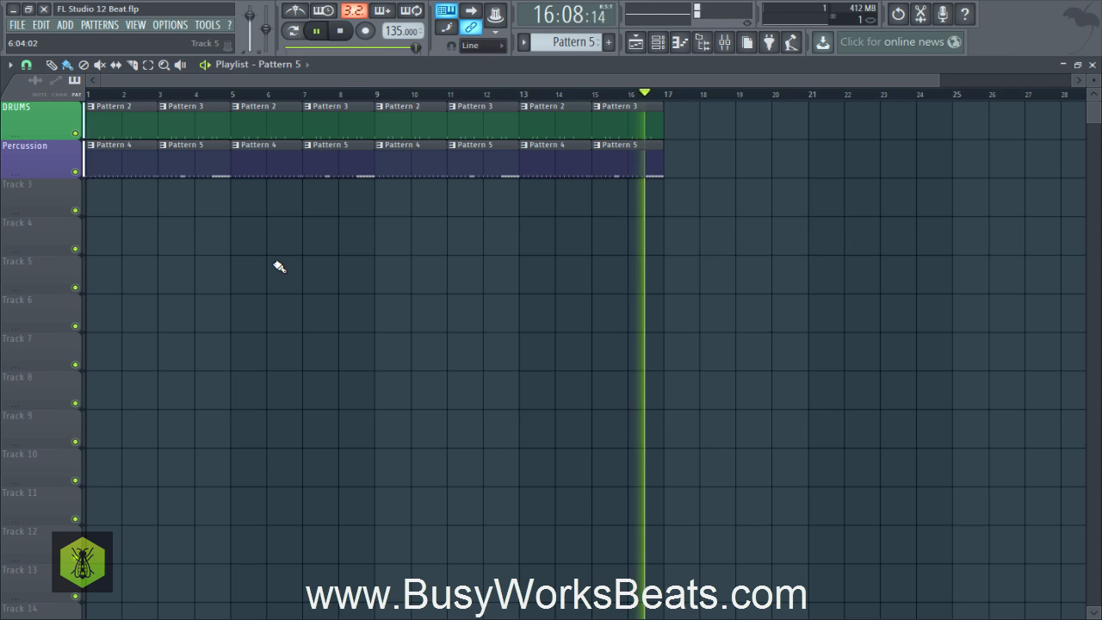
key("space")
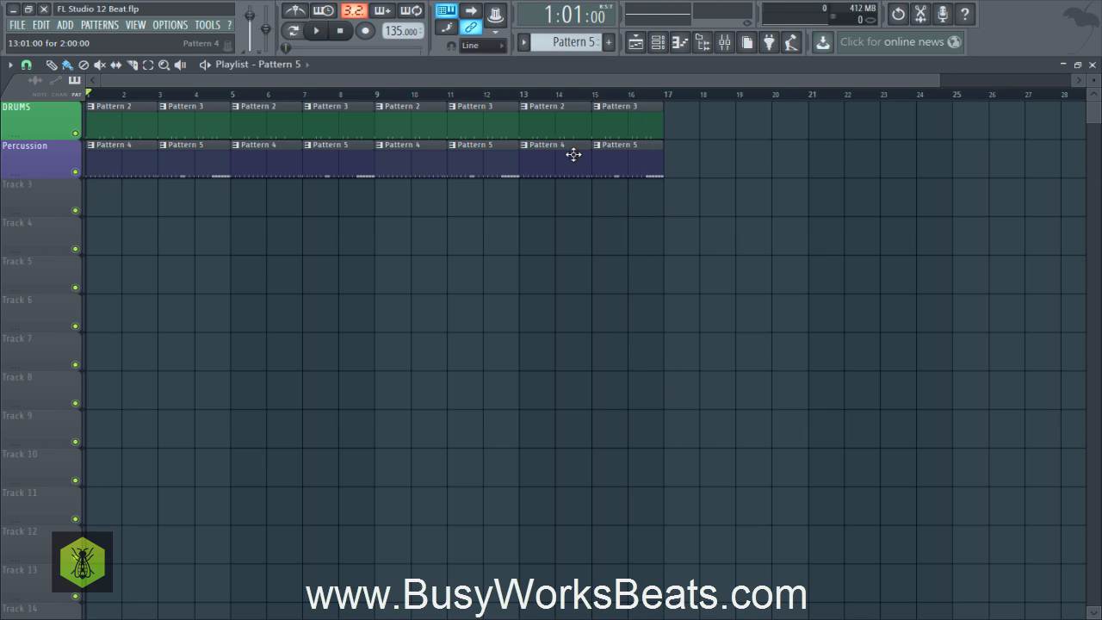
Start Pattern 6 with a single Cymbal DF hit on step 1 and hide the channel rack.
left_click(659, 48)
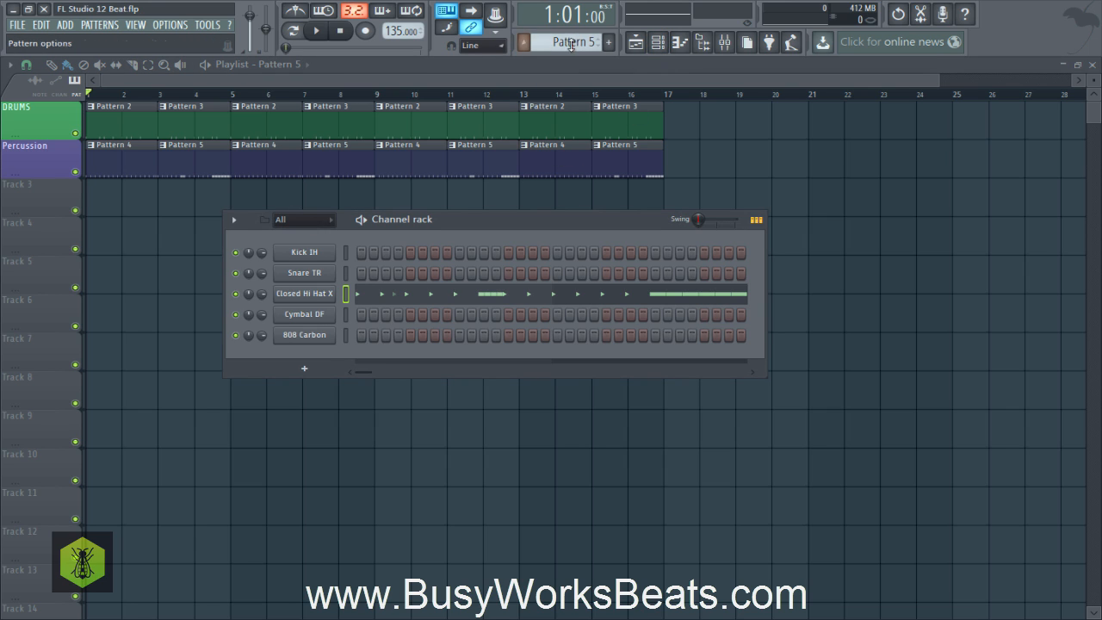
scroll(576, 43, "down", 1)
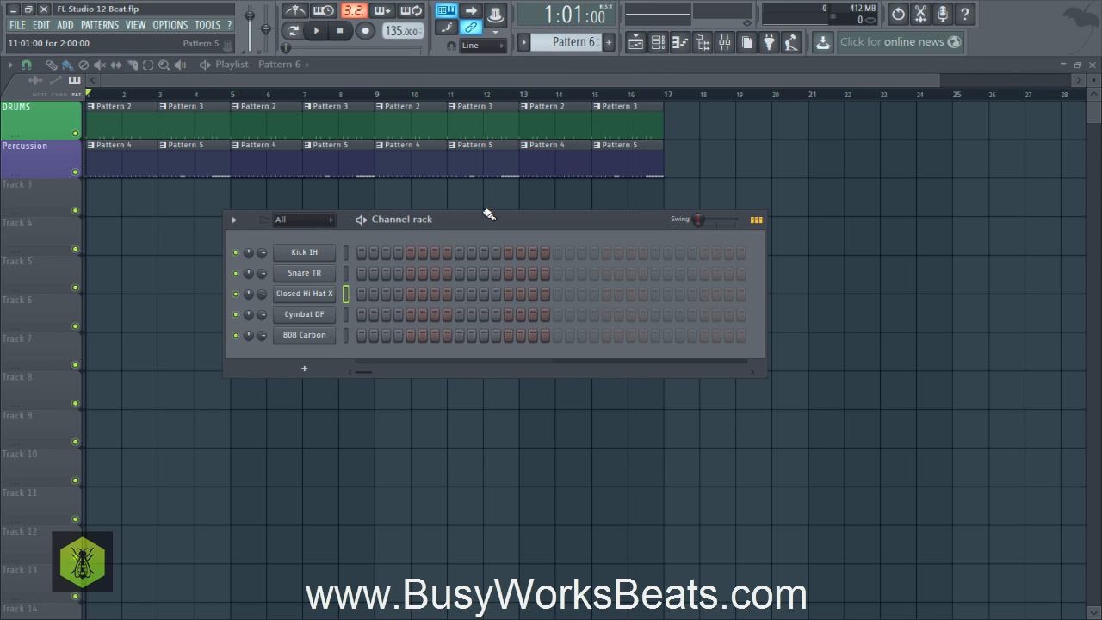
left_click(361, 314)
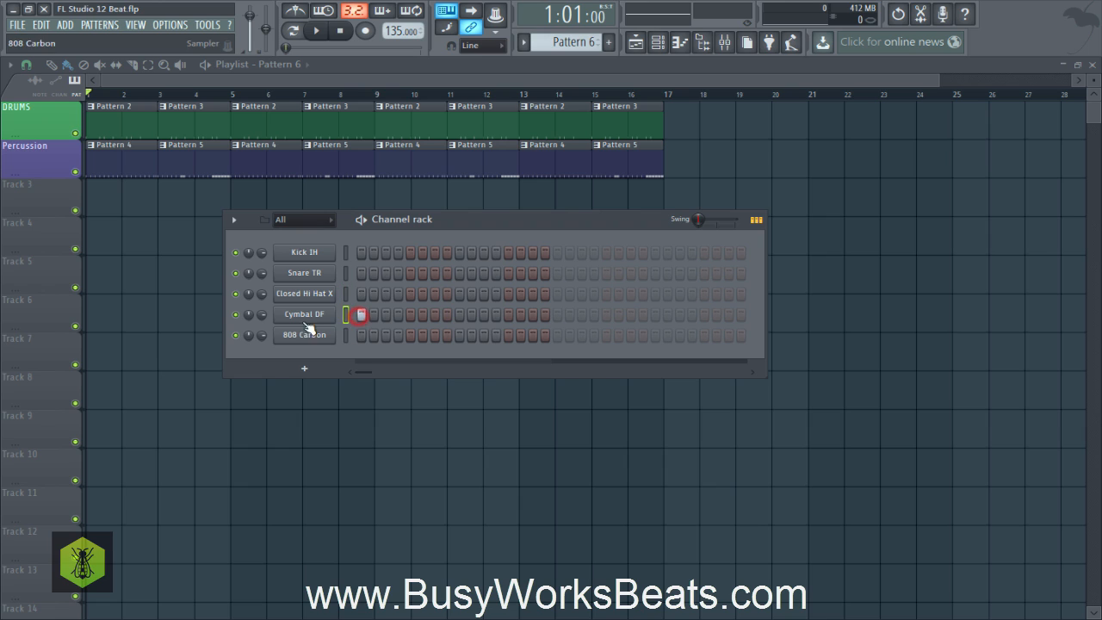
left_click_drag(324, 321, 328, 416)
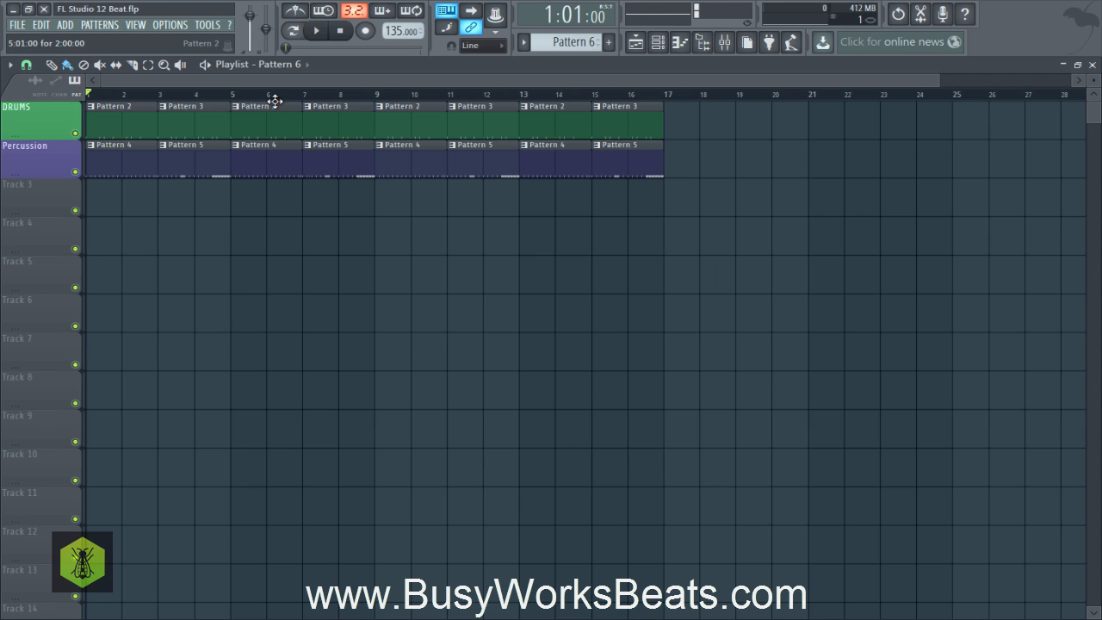
Place Pattern 6 clips on Track 3 at bars 1, 5, 9 and 13 and briefly play the arrangement.
left_click(76, 83)
left_click(104, 160)
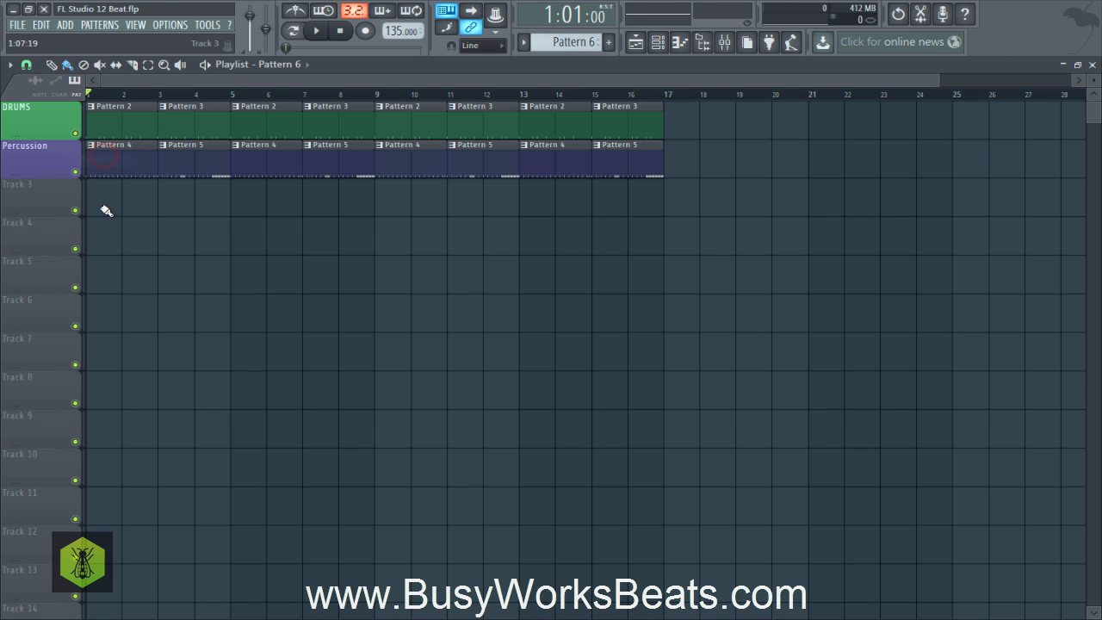
left_click(94, 206)
left_click(242, 203)
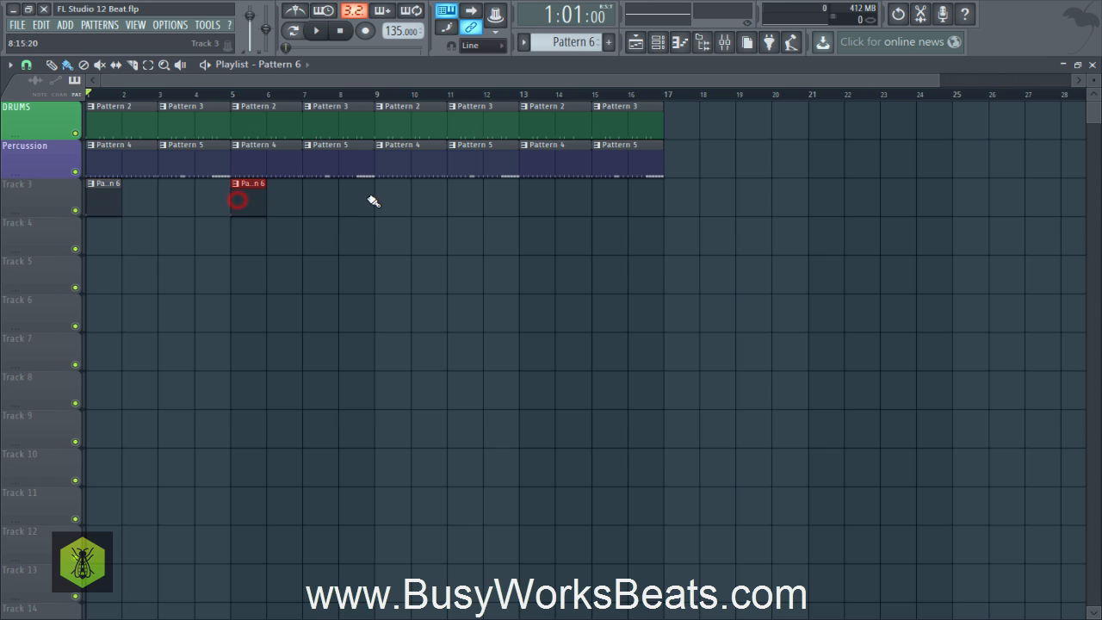
left_click(379, 201)
left_click(522, 198)
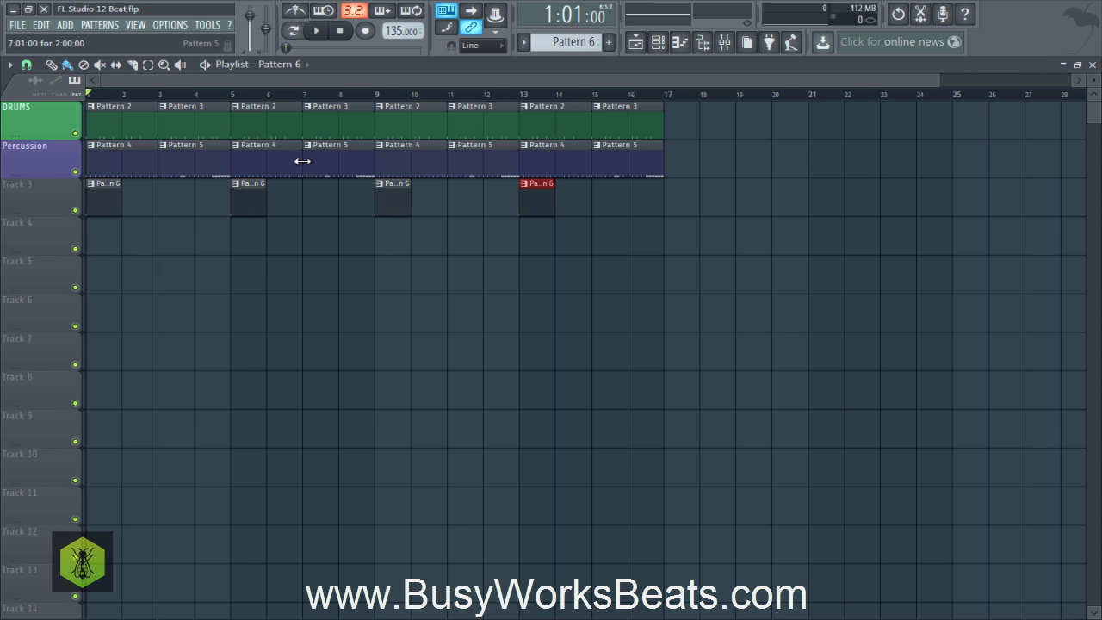
key("space")
key("space")
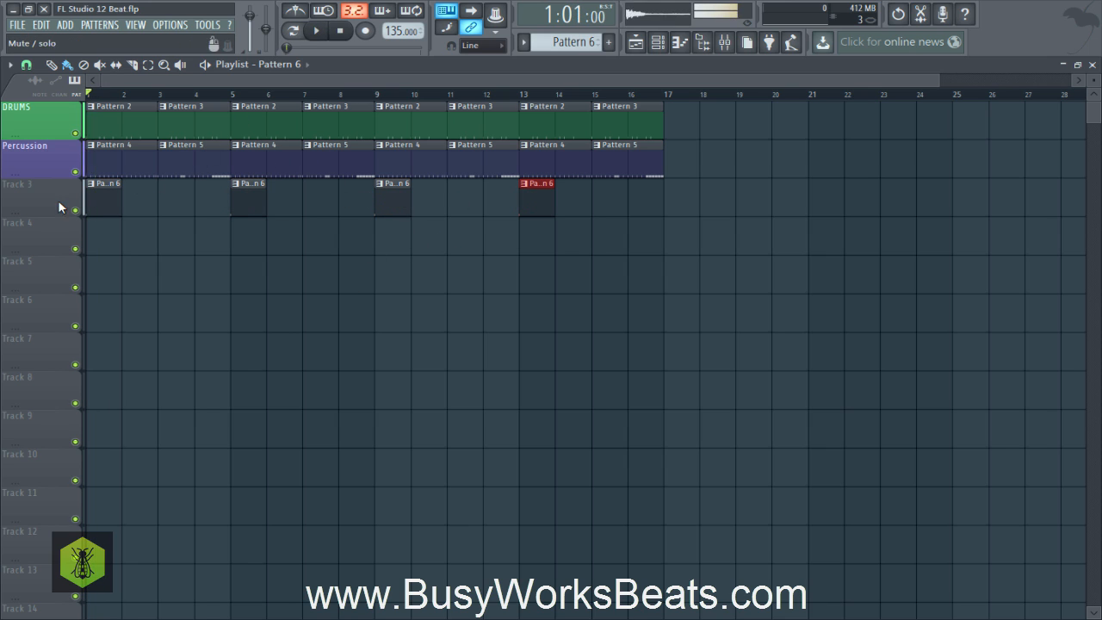
Rename Track 3 as cymbal and colour it pink.
right_click(42, 190)
left_click(54, 183)
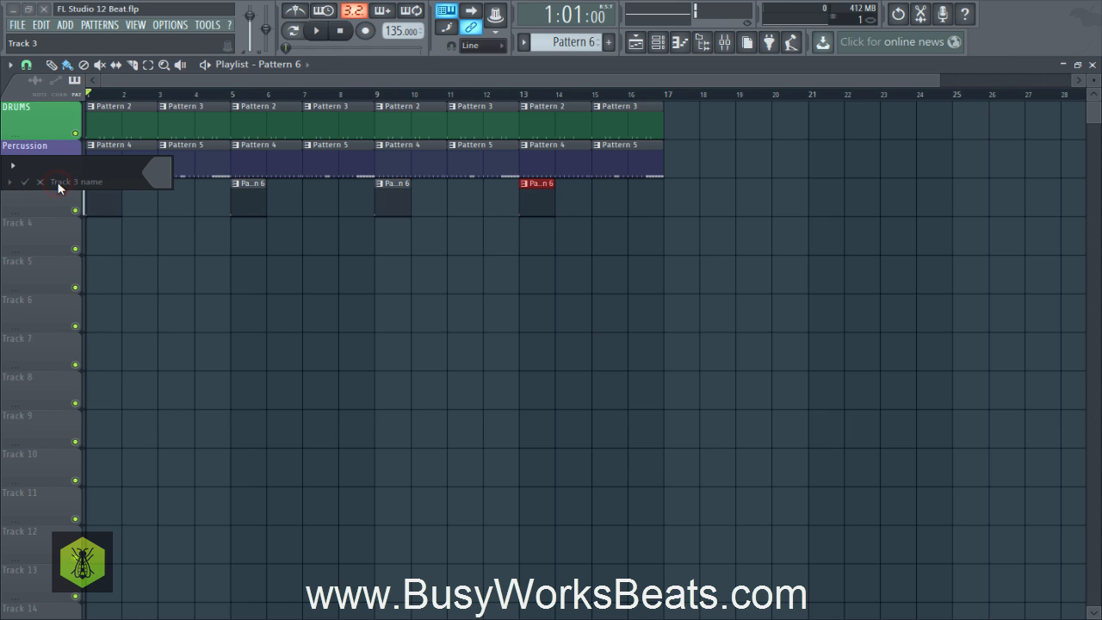
left_click(158, 176)
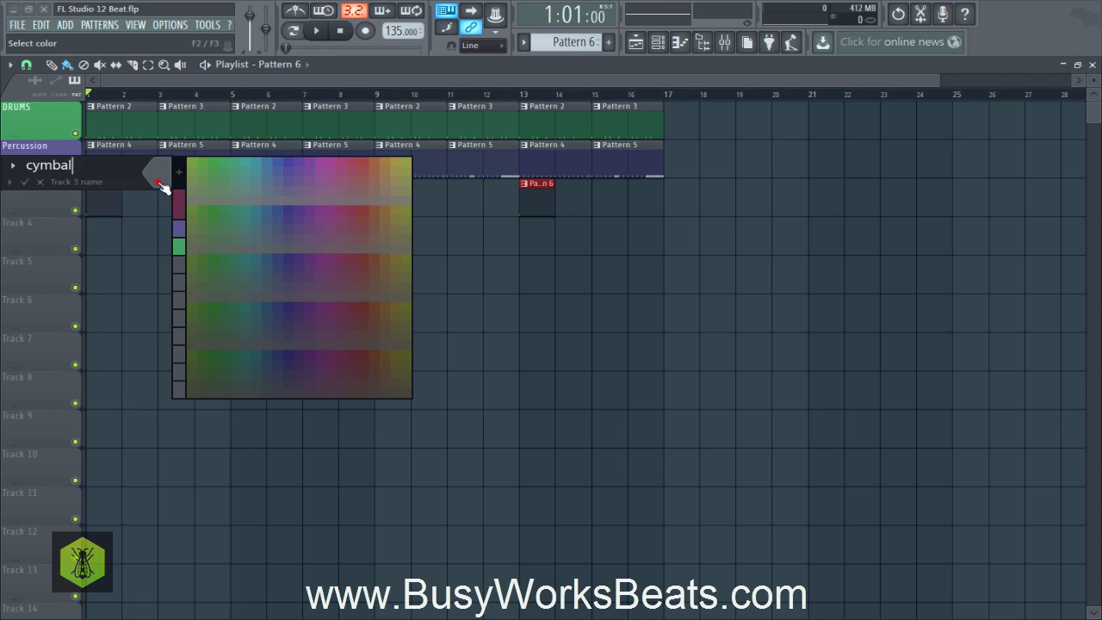
left_click(346, 162)
key("Return")
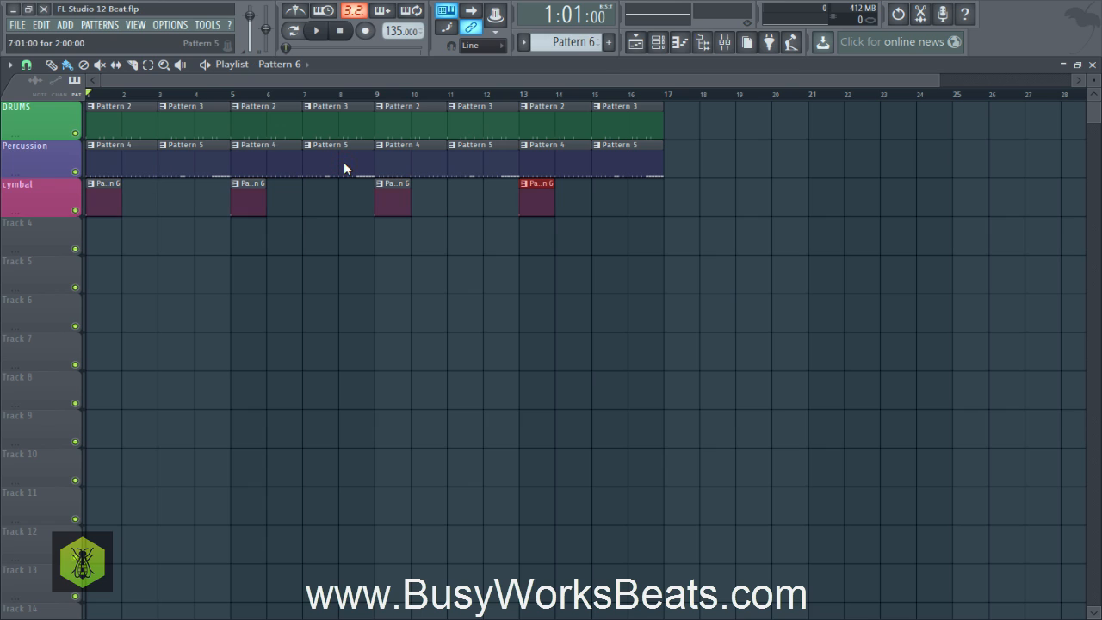